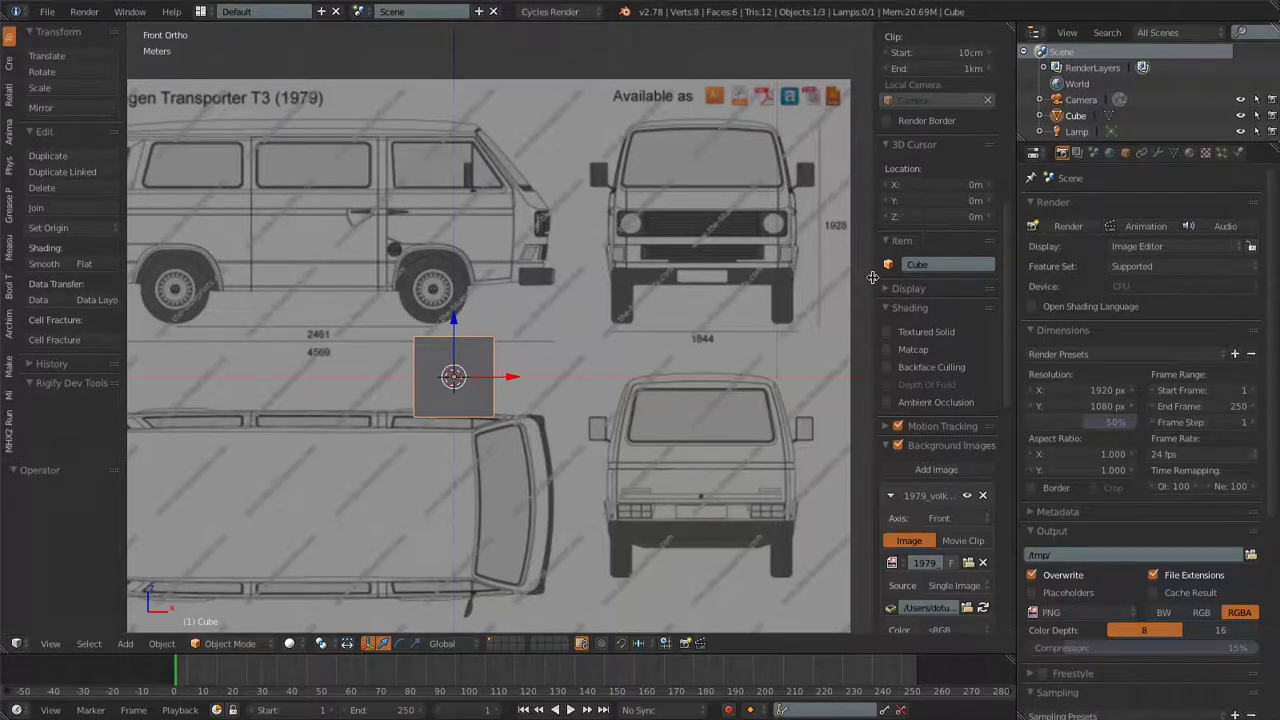
Widen the sidebar and shift the front-view background blueprint horizontally to an X offset of -3.1
{"action": "left_click_drag", "start_coordinate": [875, 278], "coordinate": [814, 280]}
{"action": "scroll", "coordinate": [930, 320], "scroll_direction": "down", "scroll_amount": 5}
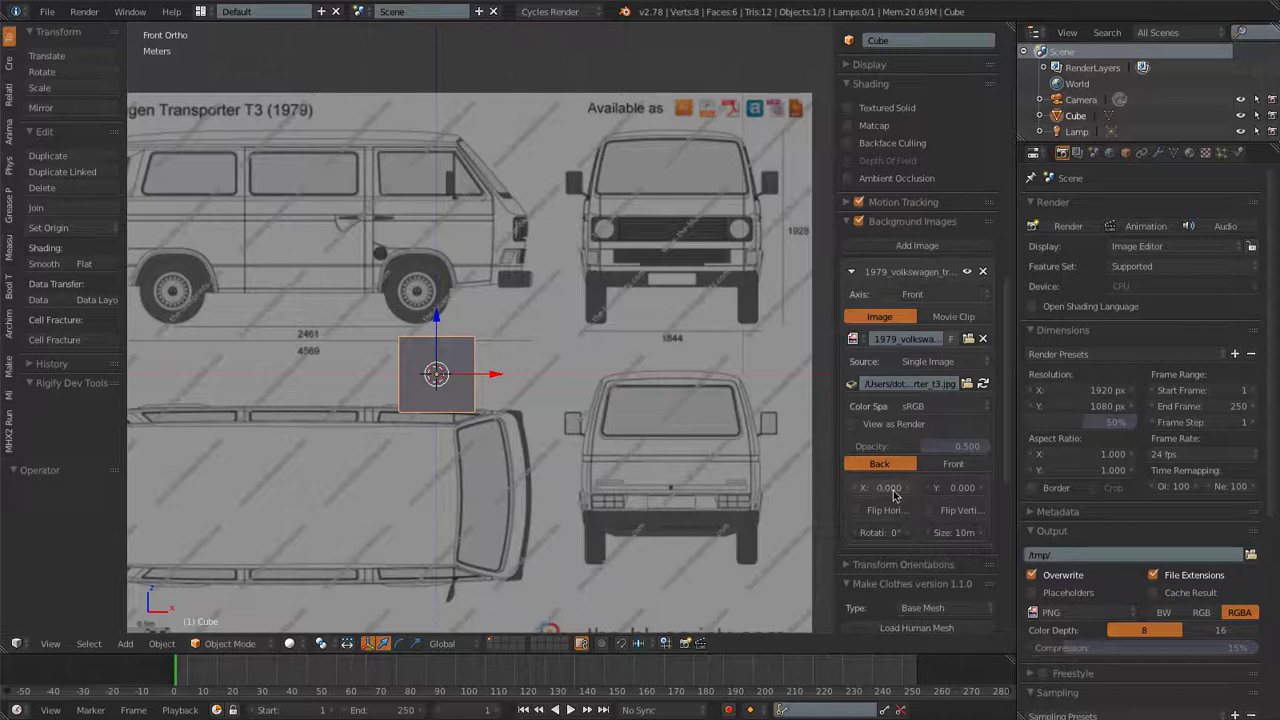
{"action": "left_click_drag", "start_coordinate": [895, 495], "coordinate": [800, 495]}
{"action": "left_click_drag", "start_coordinate": [880, 488], "coordinate": [886, 488]}
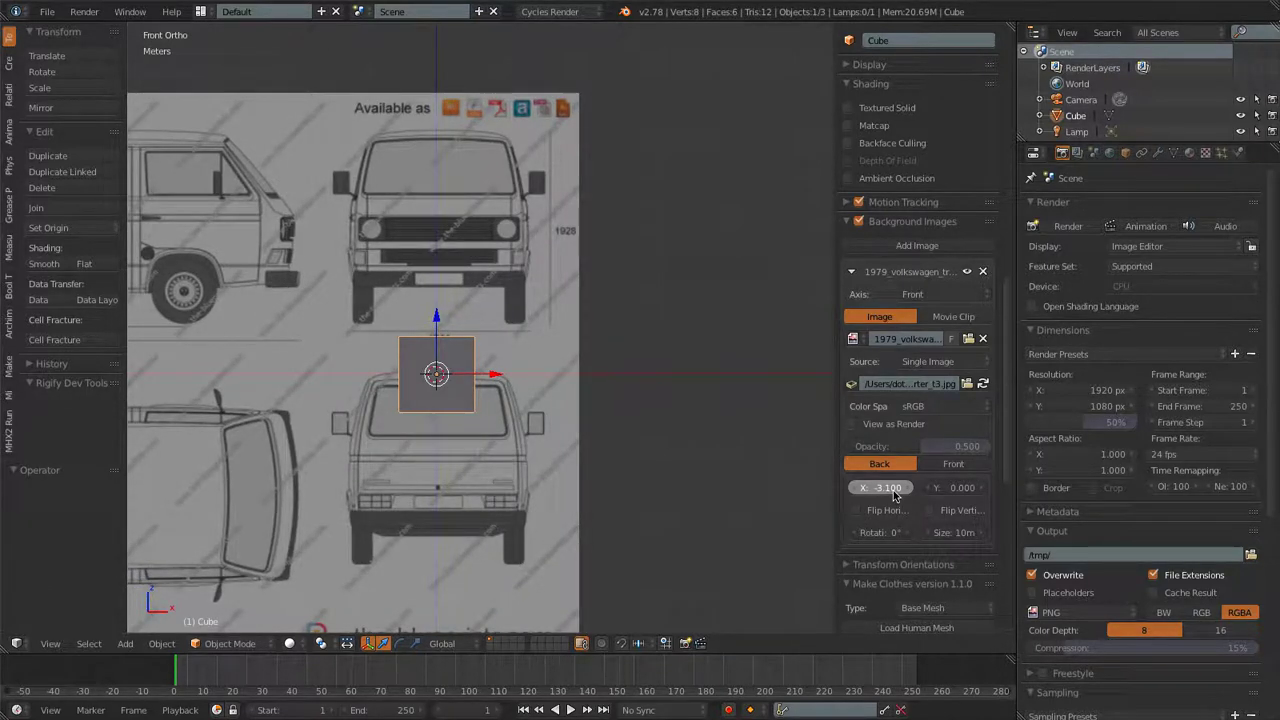
Set the background image's X offset to -3.15 and its Y offset to -2.4 so the van's front view surrounds the cube
{"action": "scroll", "coordinate": [585, 343], "scroll_direction": "up", "scroll_amount": 4}
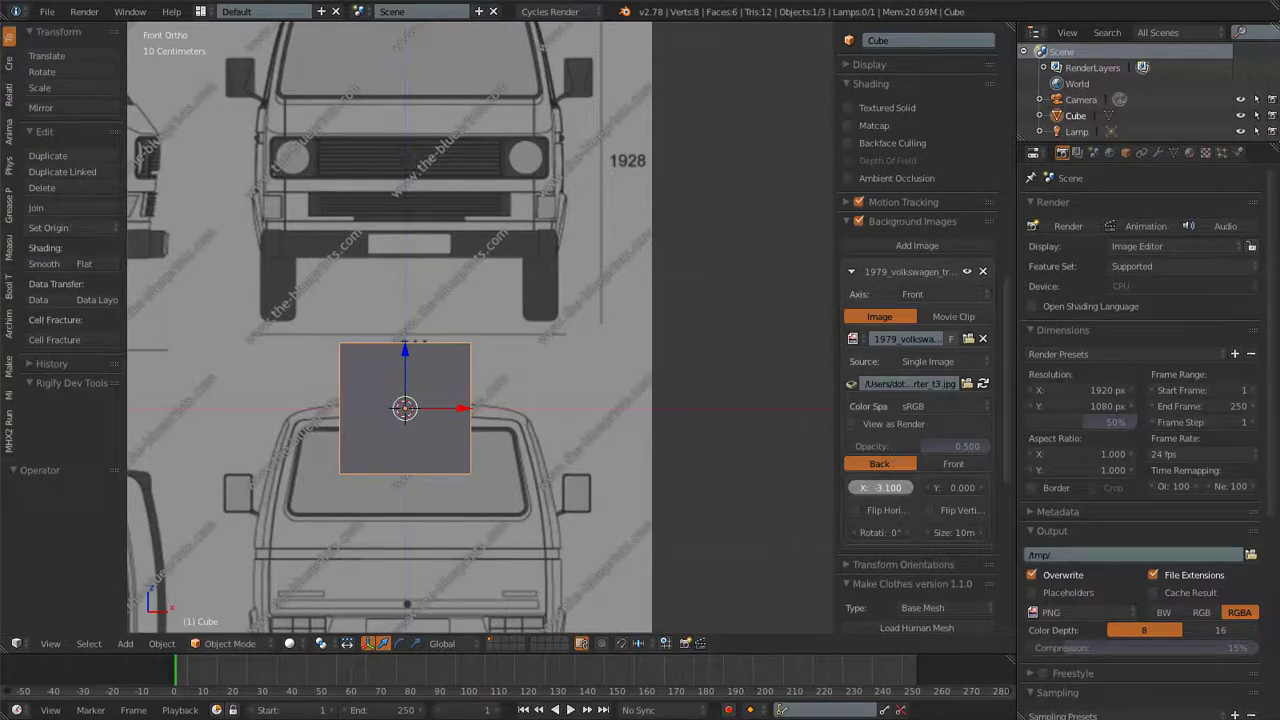
{"action": "left_click_drag", "start_coordinate": [886, 488], "coordinate": [896, 489]}
{"action": "left_click", "coordinate": [896, 489]}
{"action": "key", "text": "BackSpace"}
{"action": "type", "text": "-3.15"}
{"action": "key", "text": "Return"}
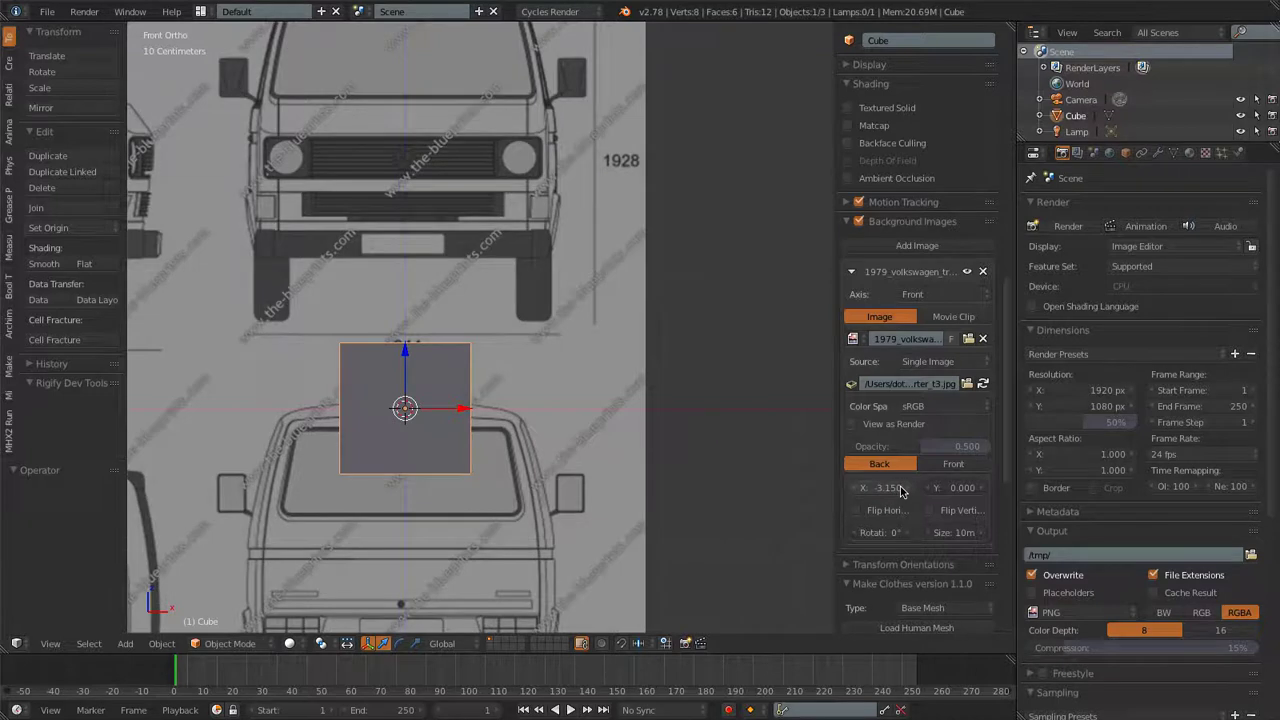
{"action": "left_click_drag", "start_coordinate": [958, 489], "coordinate": [855, 489]}
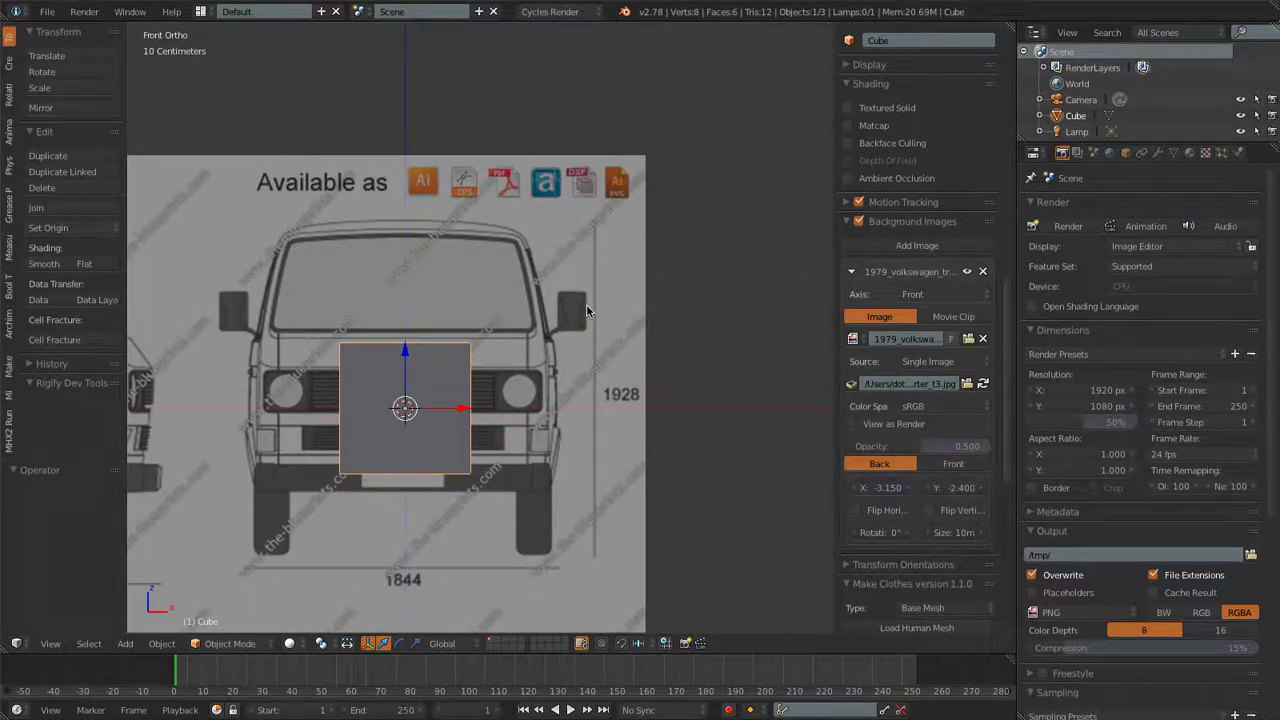
Scale the cube up uniformly by about 1.833
{"action": "key", "text": "s"}
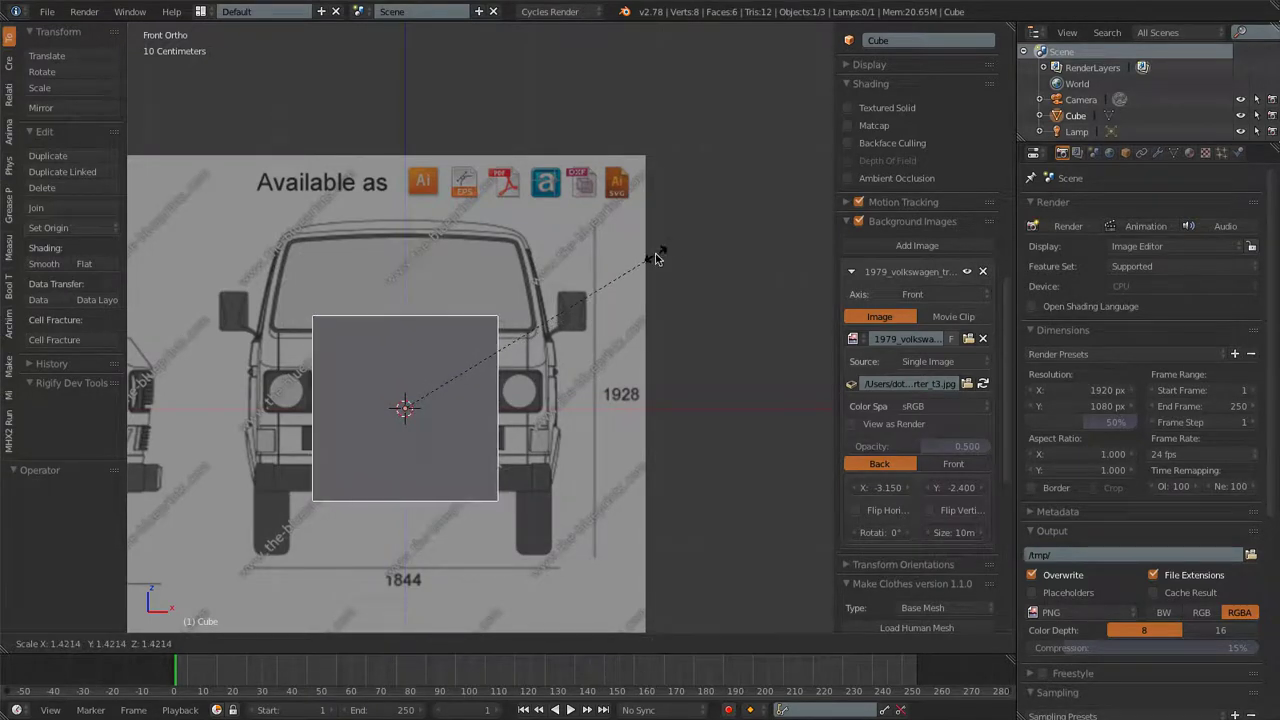
{"action": "left_click", "coordinate": [734, 218]}
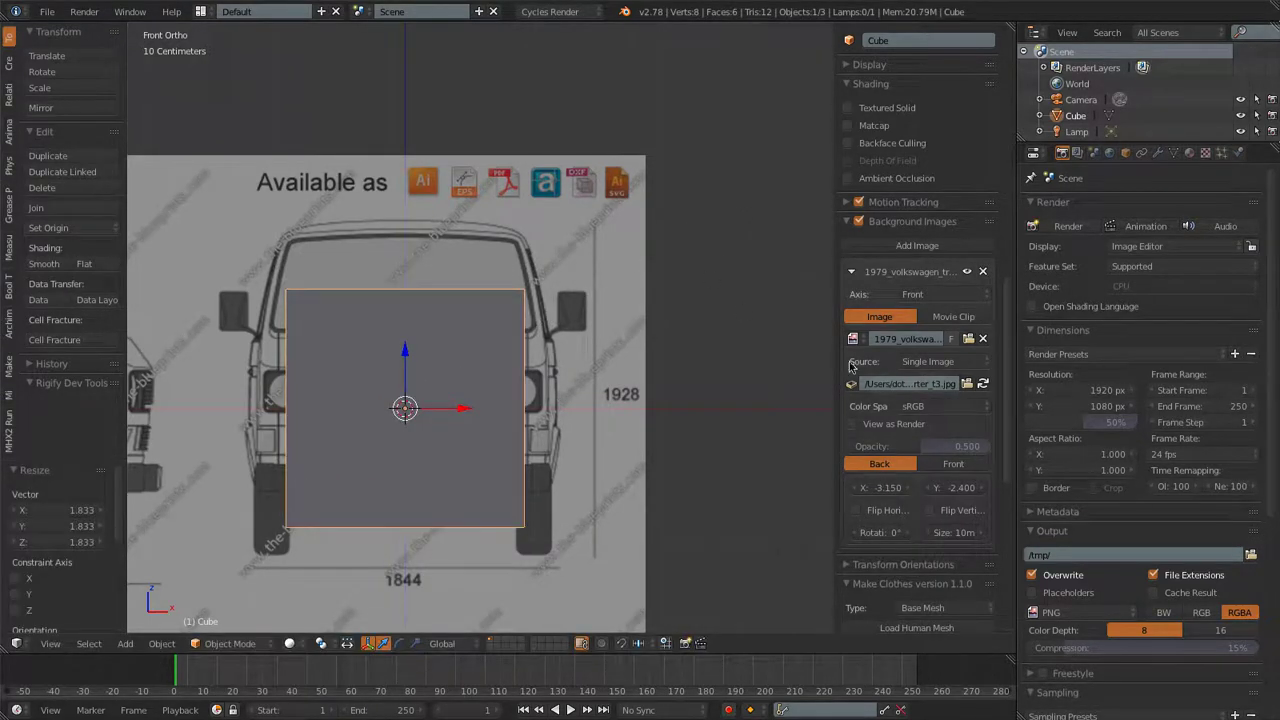
Start the Screencast Keys display
{"action": "scroll", "coordinate": [930, 540], "scroll_direction": "down", "scroll_amount": 10}
{"action": "left_click", "coordinate": [927, 512]}
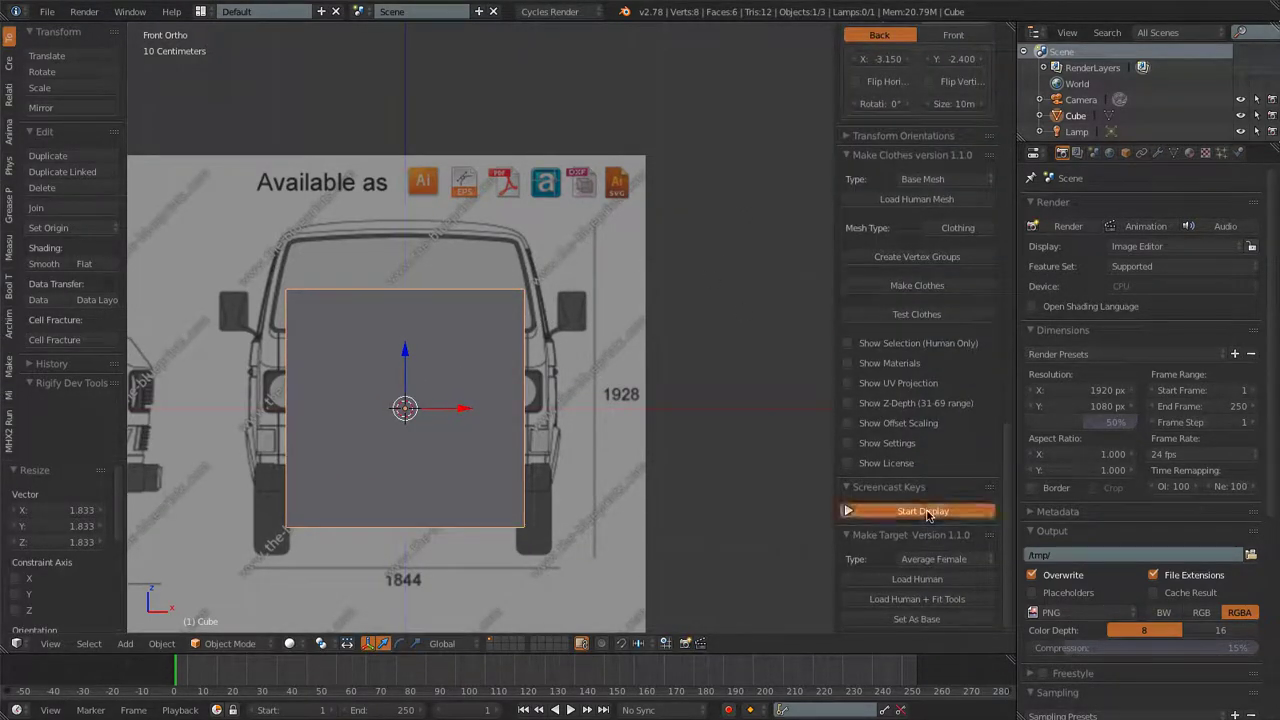
{"action": "scroll", "coordinate": [760, 440], "scroll_direction": "up", "scroll_amount": 6}
{"action": "scroll", "coordinate": [730, 430], "scroll_direction": "down", "scroll_amount": 4}
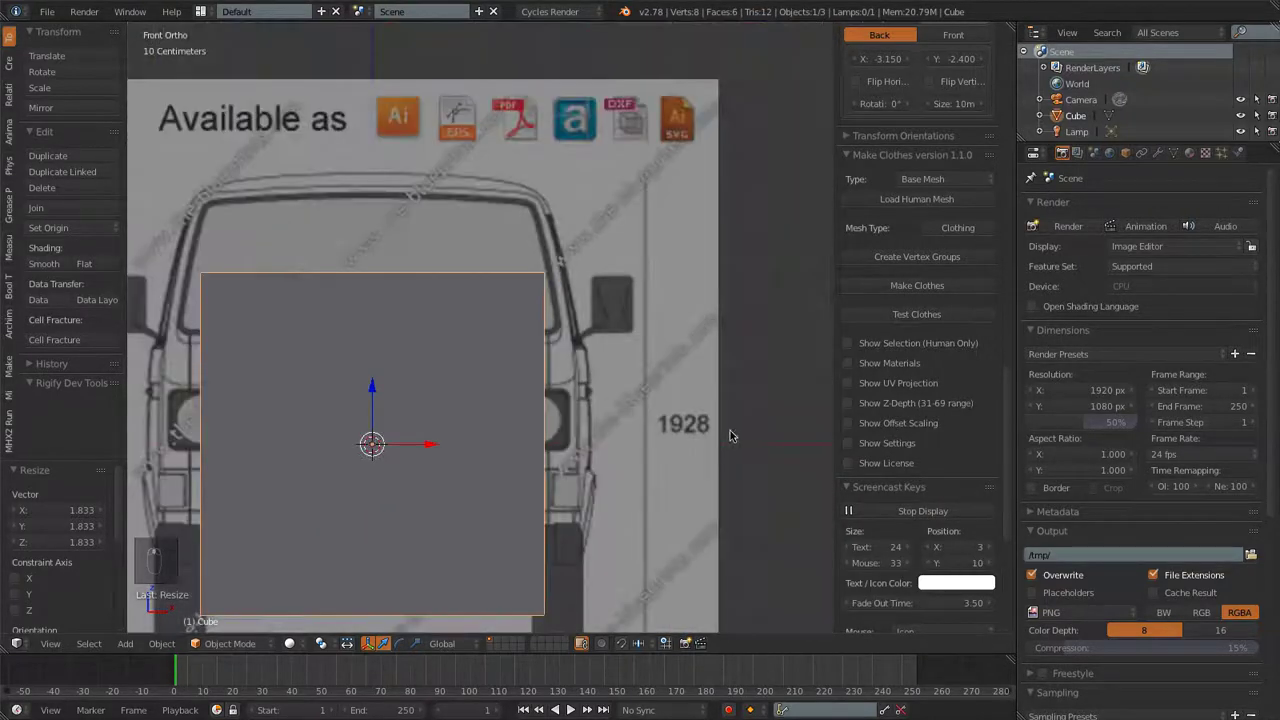
{"action": "scroll", "coordinate": [895, 470], "scroll_direction": "down", "scroll_amount": 4}
{"action": "scroll", "coordinate": [900, 450], "scroll_direction": "up", "scroll_amount": 12}
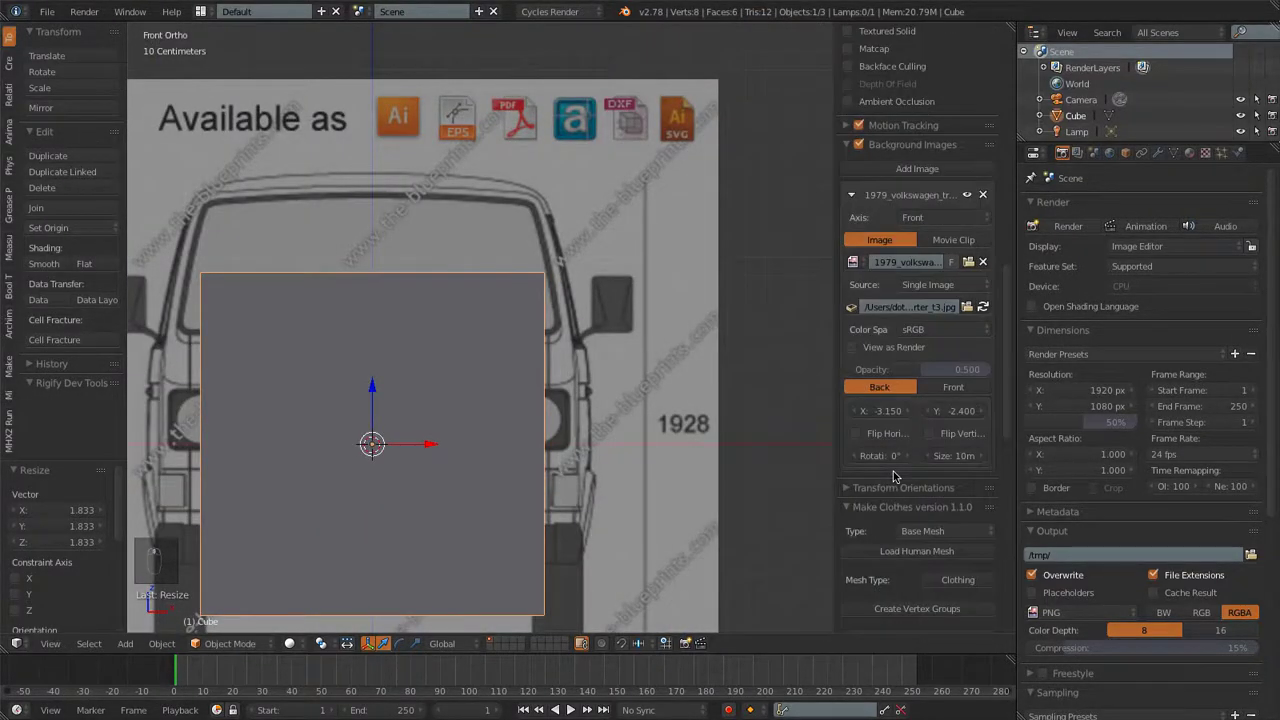
Enlarge the cube uniformly by about 1.157 and display it in wireframe over the blueprint
{"action": "scroll", "coordinate": [895, 476], "scroll_direction": "up", "scroll_amount": 3}
{"action": "scroll", "coordinate": [573, 402], "scroll_direction": "down", "scroll_amount": 4}
{"action": "key", "text": "s"}
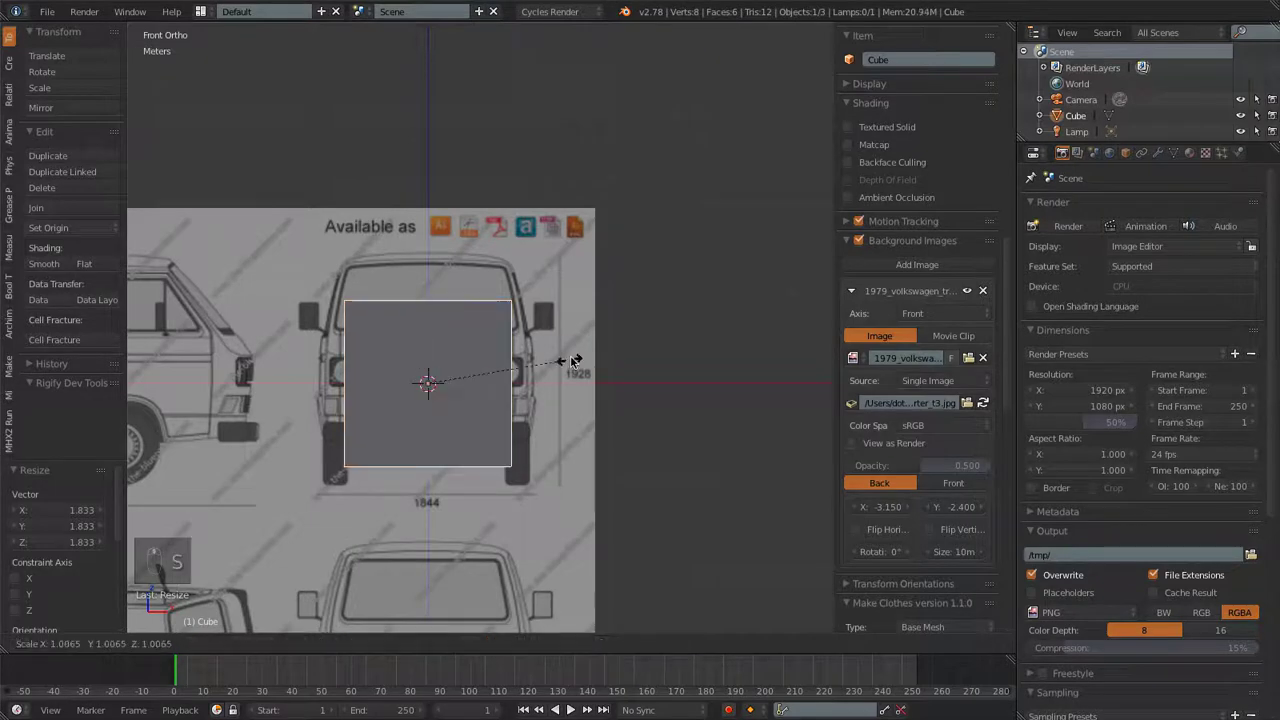
{"action": "left_click", "coordinate": [587, 349]}
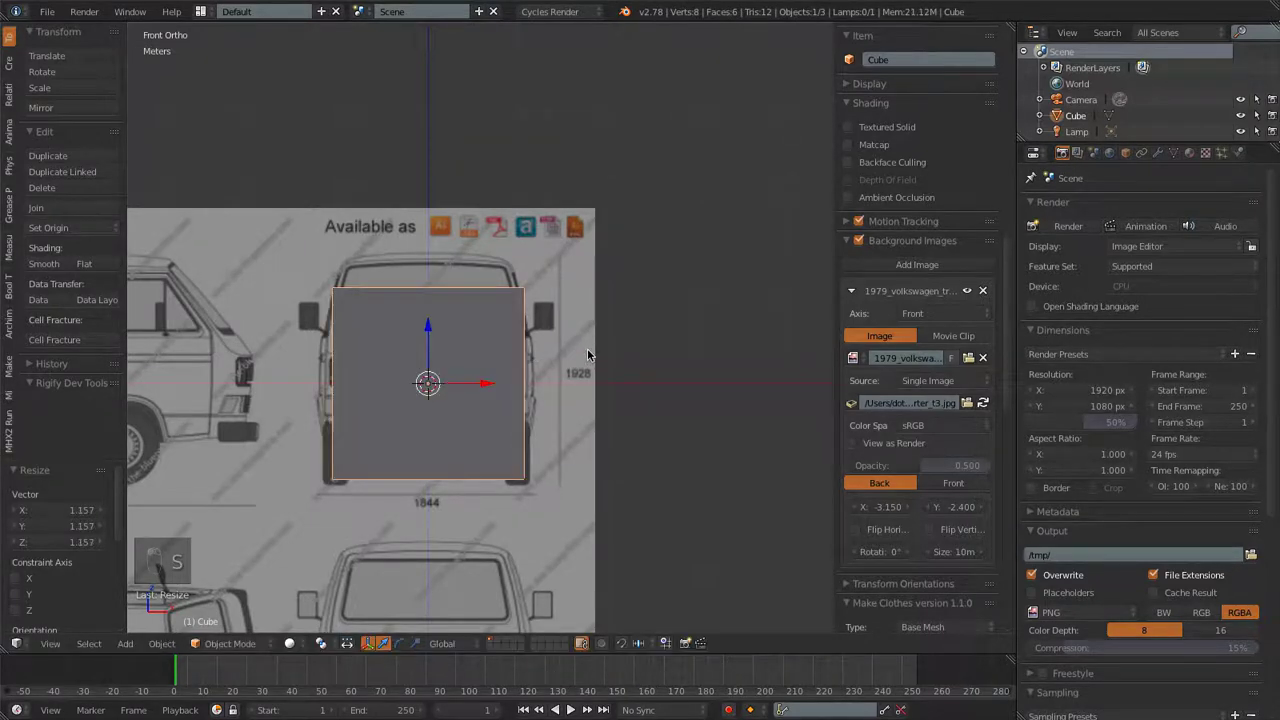
{"action": "key", "text": "z"}
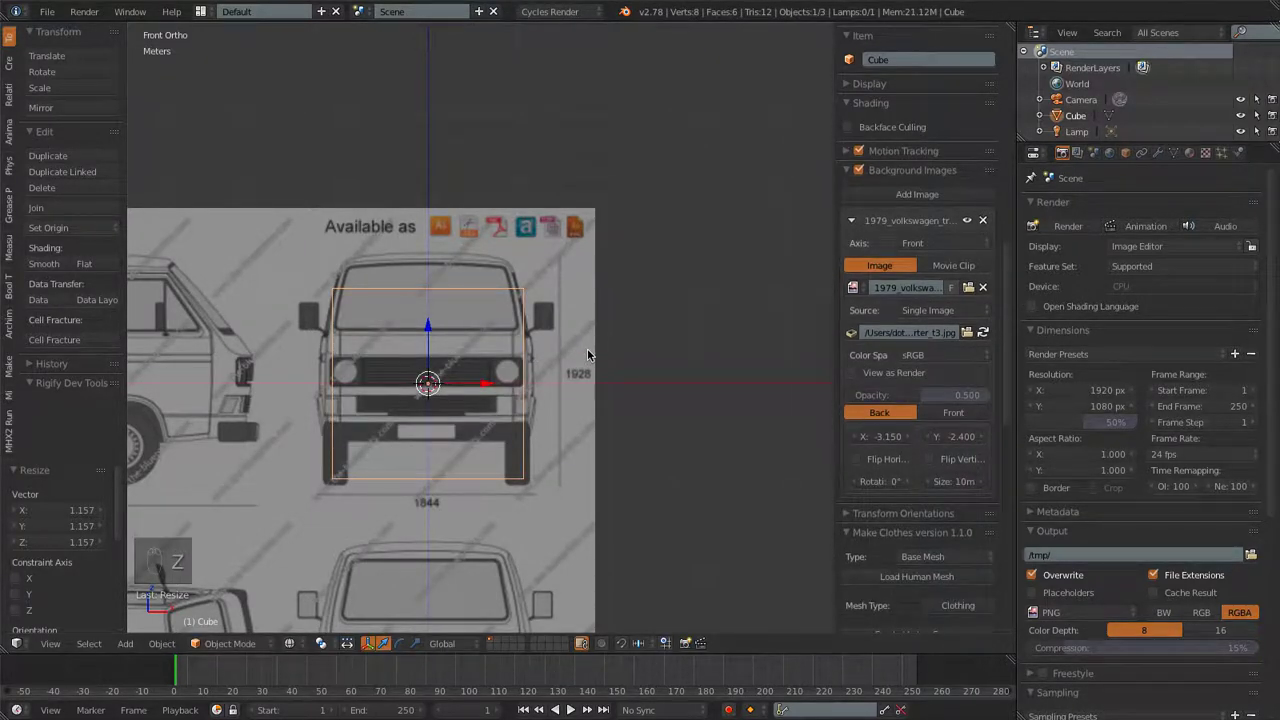
Lower the background image to a Y offset of -2.6
{"action": "scroll", "coordinate": [600, 311], "scroll_direction": "up", "scroll_amount": 2}
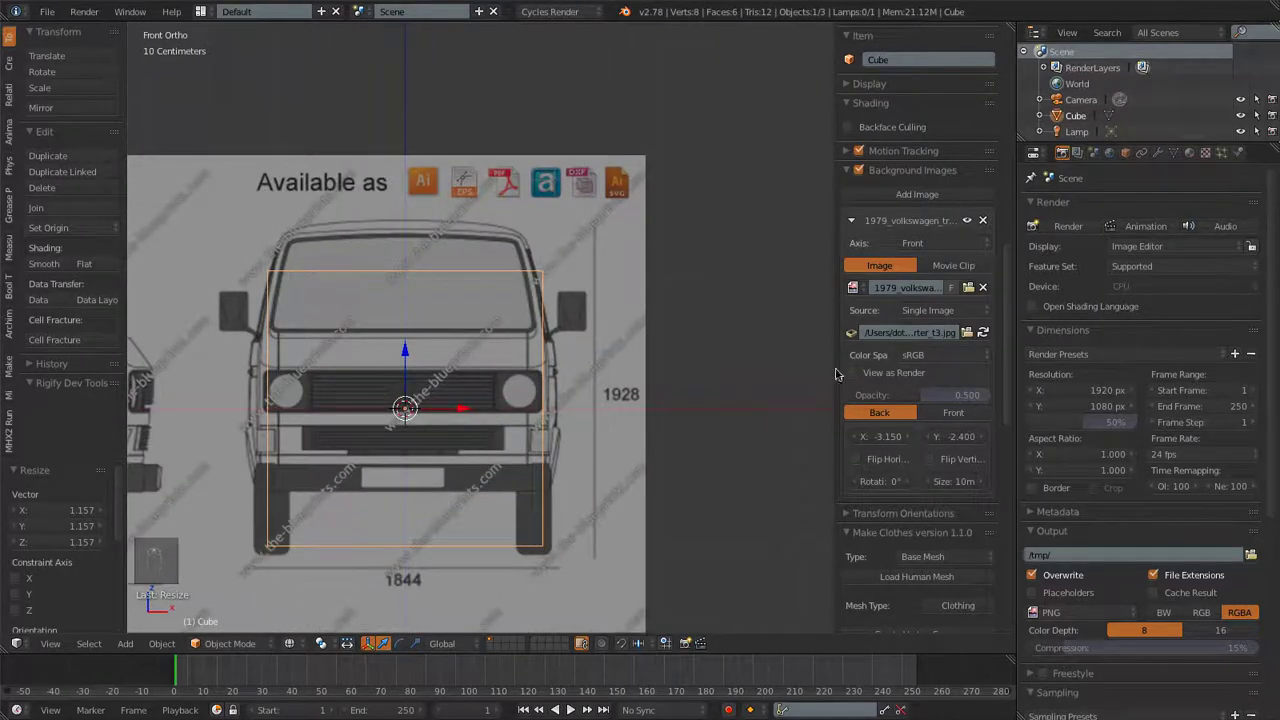
{"action": "left_click", "coordinate": [959, 438]}
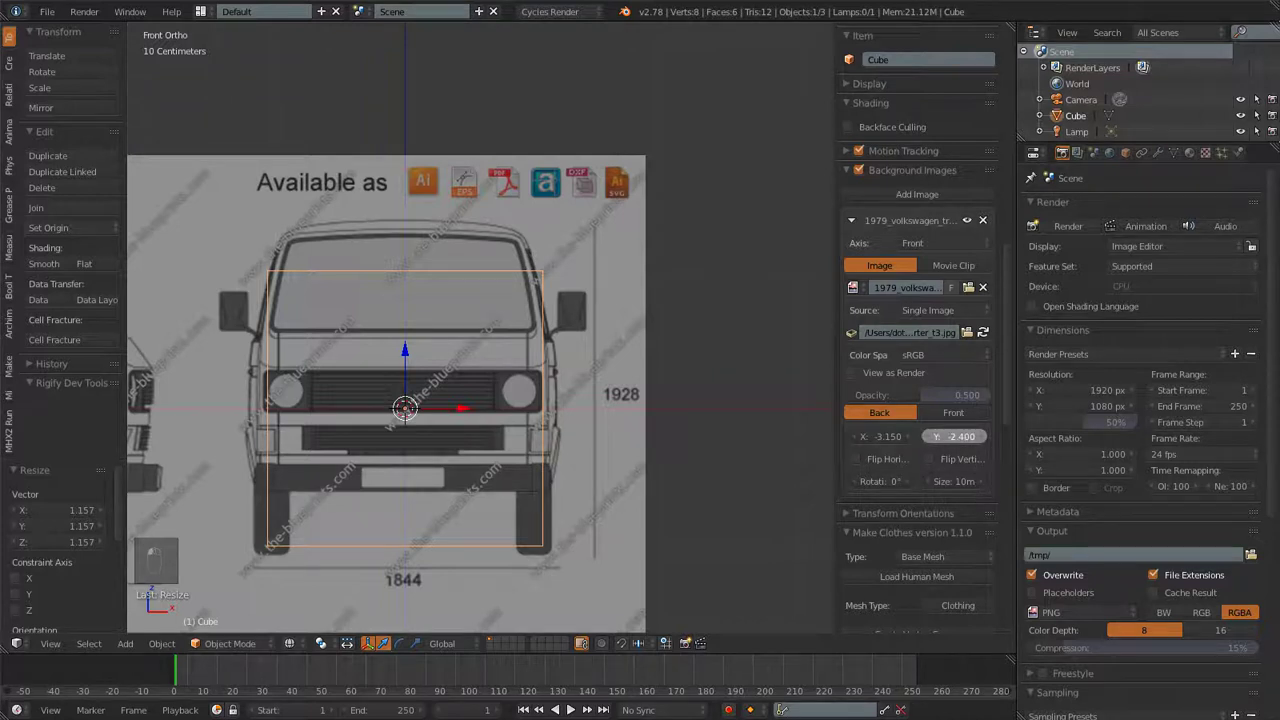
{"action": "mouse_move", "coordinate": [959, 438]}
{"action": "left_mouse_down"}
{"action": "mouse_move", "coordinate": [929, 438]}
{"action": "mouse_move", "coordinate": [957, 442]}
{"action": "left_mouse_up"}
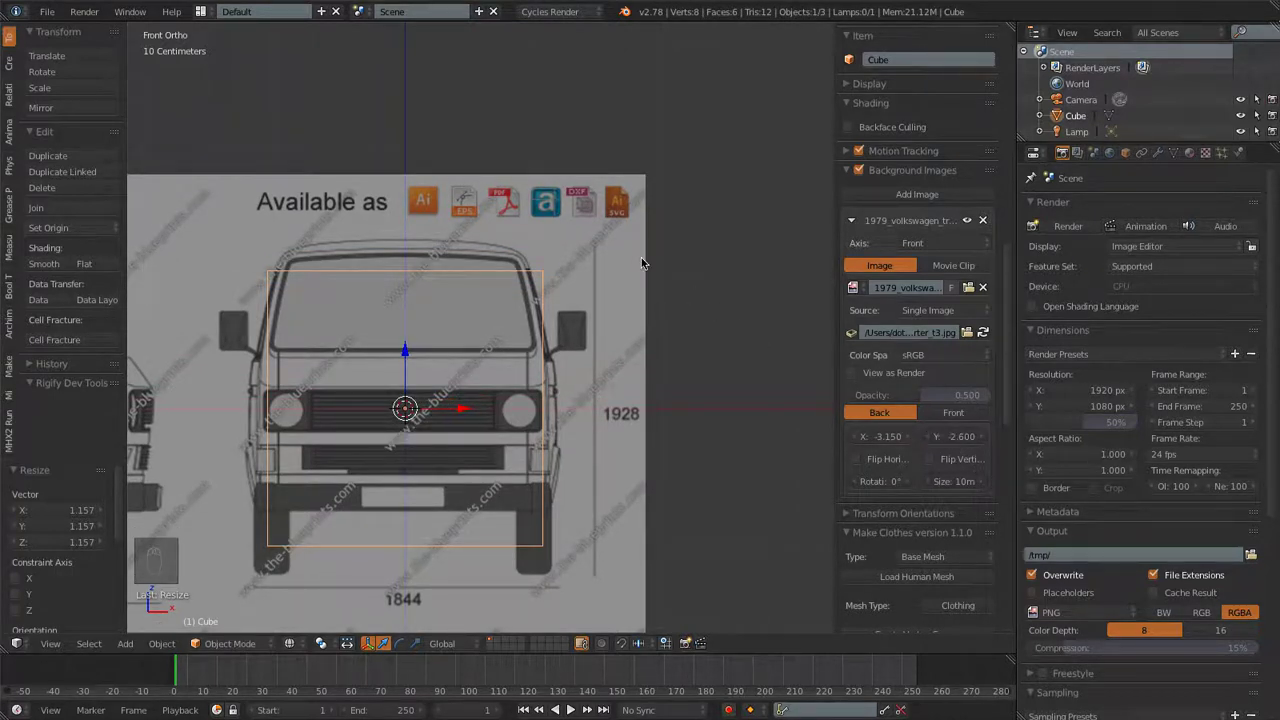
Scale the cube along X by about 1.108 to match the van's width in the blueprint
{"action": "key", "text": "s"}
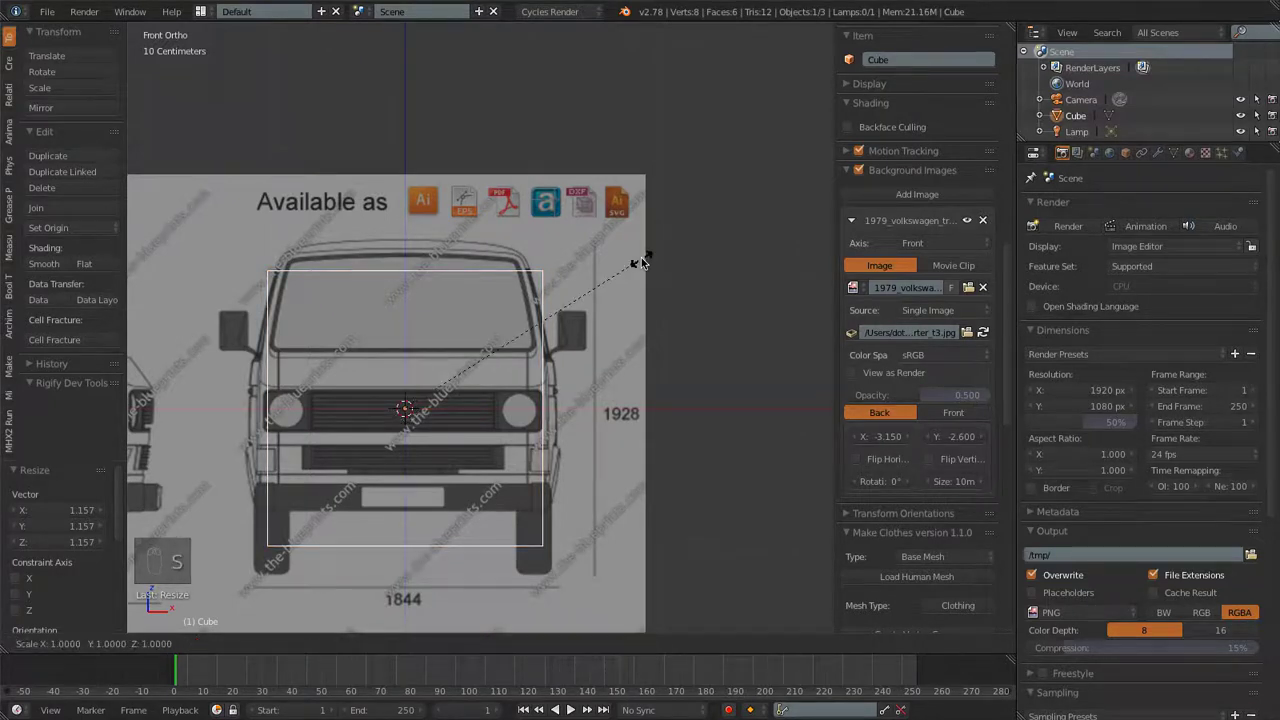
{"action": "key", "text": "x"}
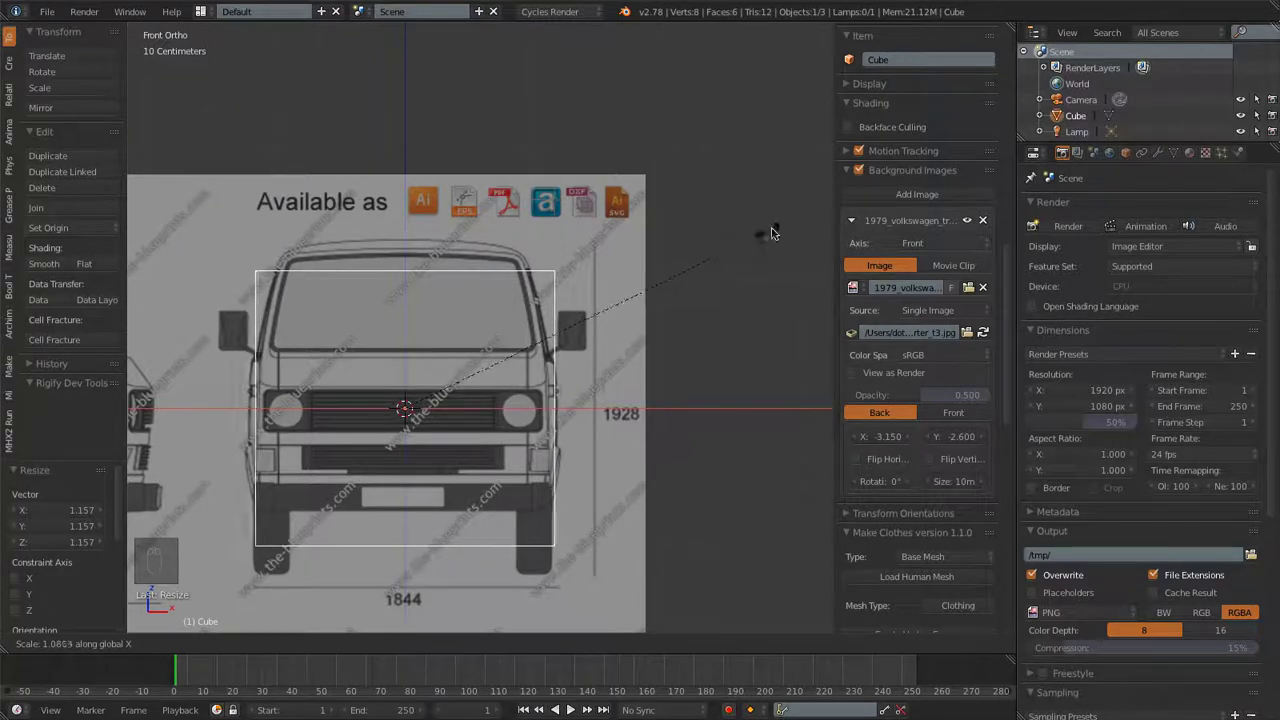
{"action": "left_click", "coordinate": [132, 218]}
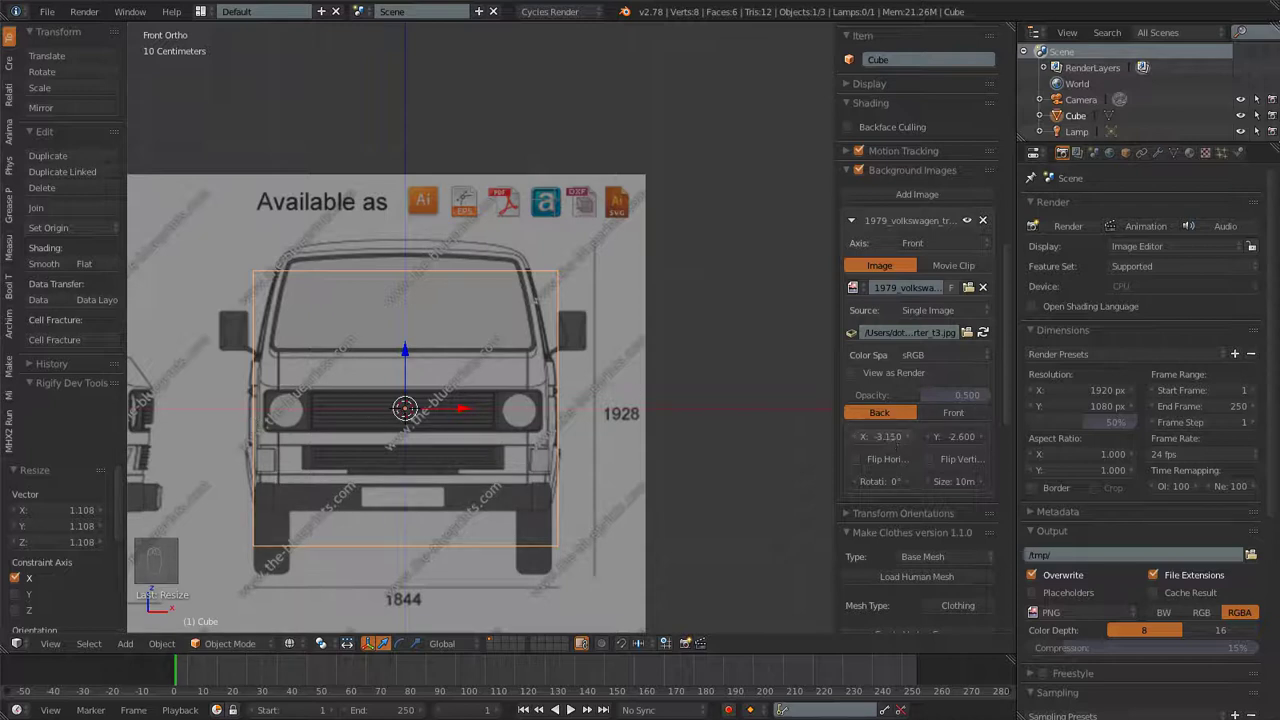
Set the background image's X offset to -3.13 to center the van's front view on the cube
{"action": "left_click", "coordinate": [890, 437]}
{"action": "key", "text": "Home"}
{"action": "type", "text": "-"}
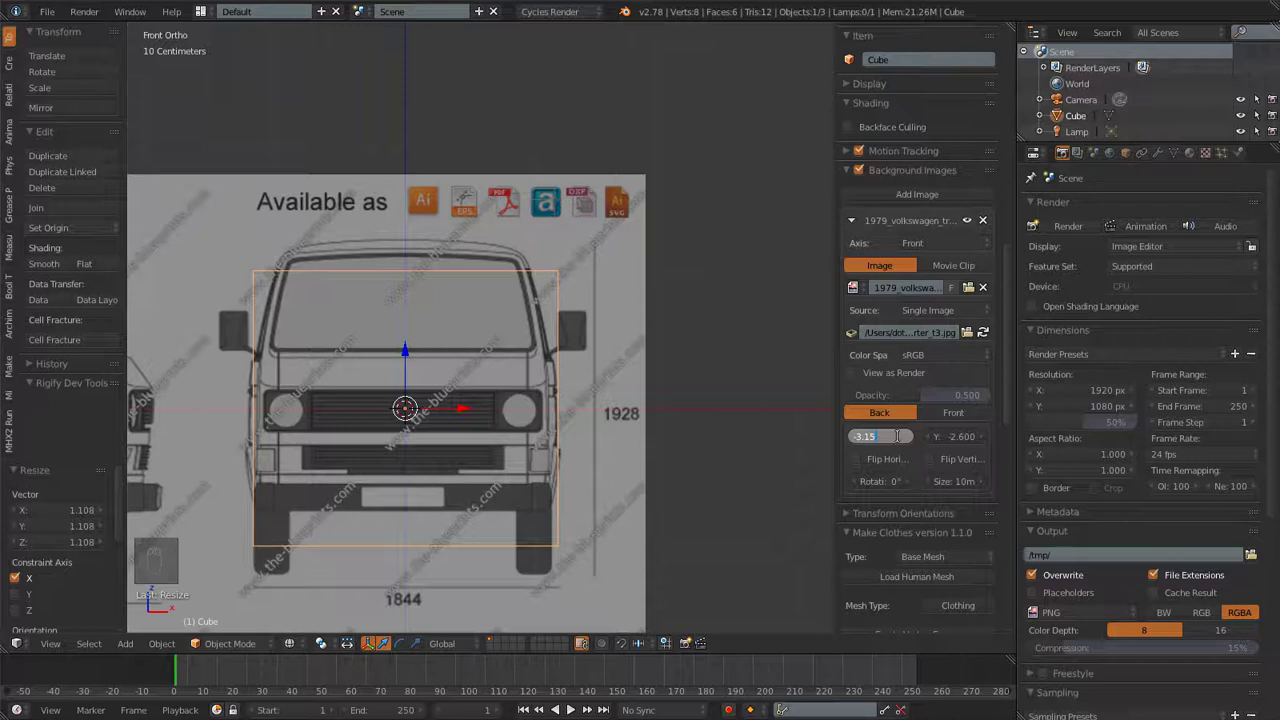
{"action": "key", "text": "Return"}
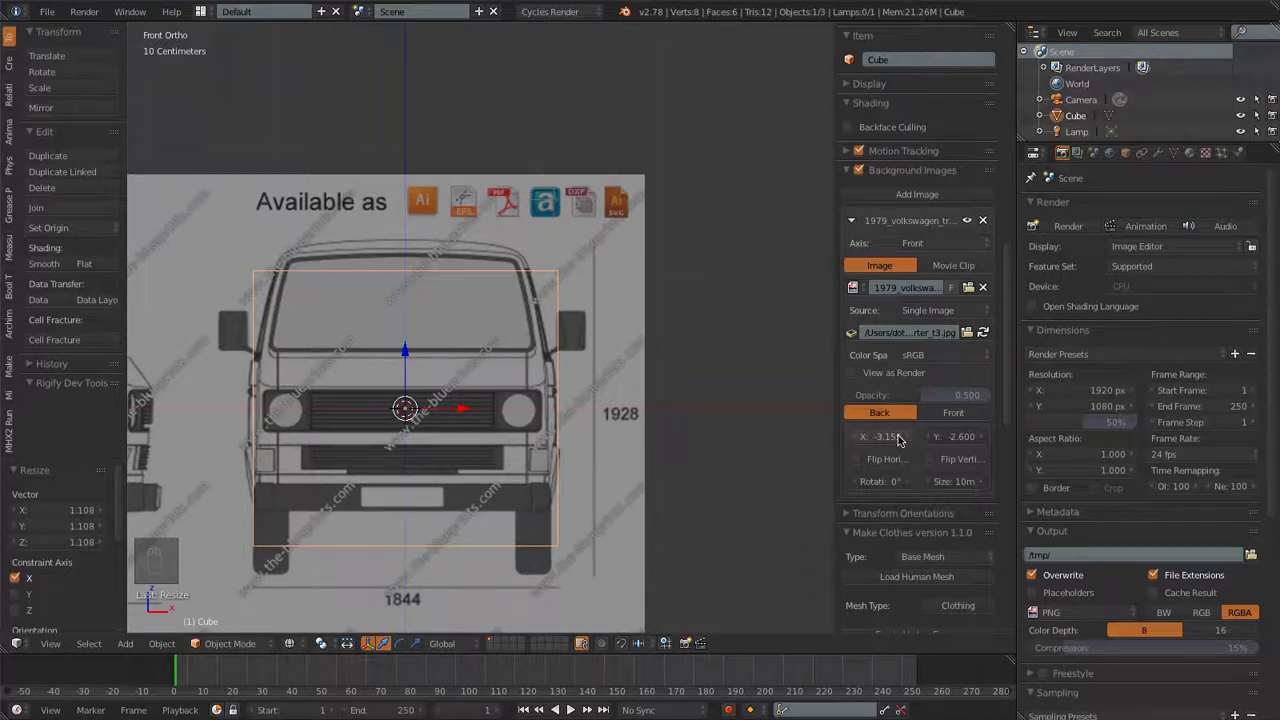
{"action": "left_click", "coordinate": [898, 436]}
{"action": "key", "text": "BackSpace"}
{"action": "key", "text": "Return"}
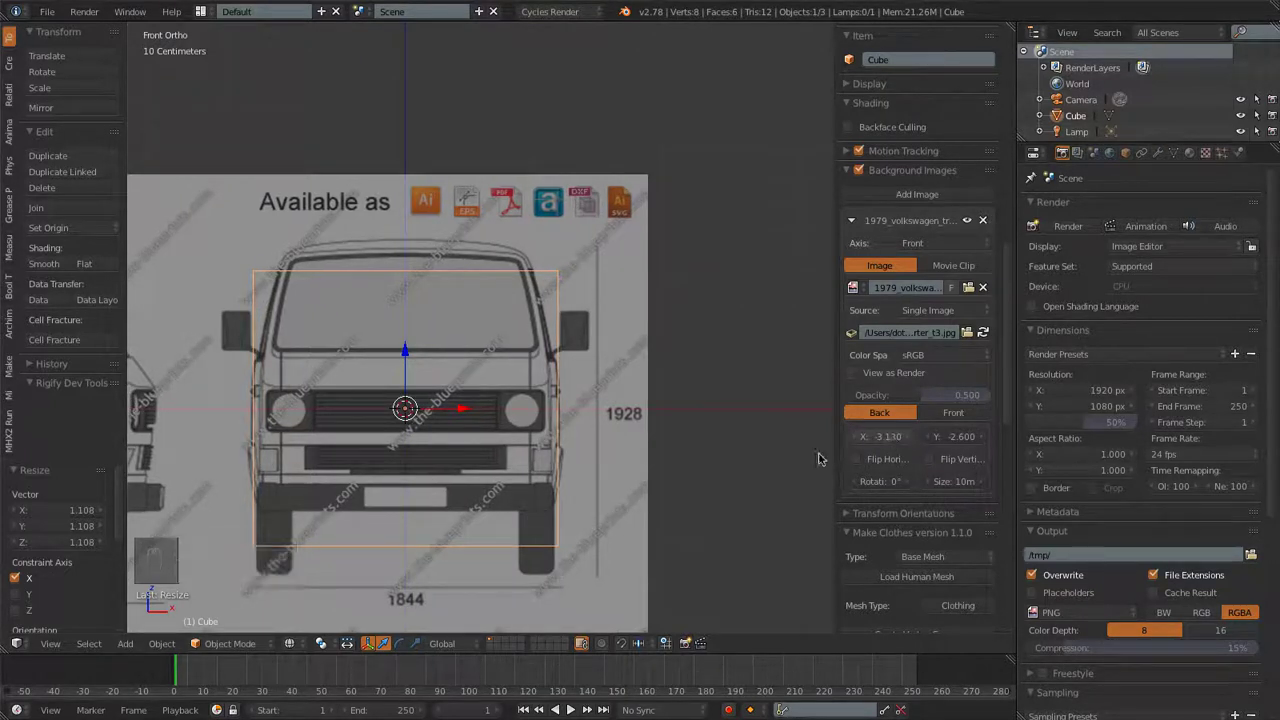
Try an X offset of -3.12 for the background image and return it to -3.13
{"action": "double_click", "coordinate": [895, 437]}
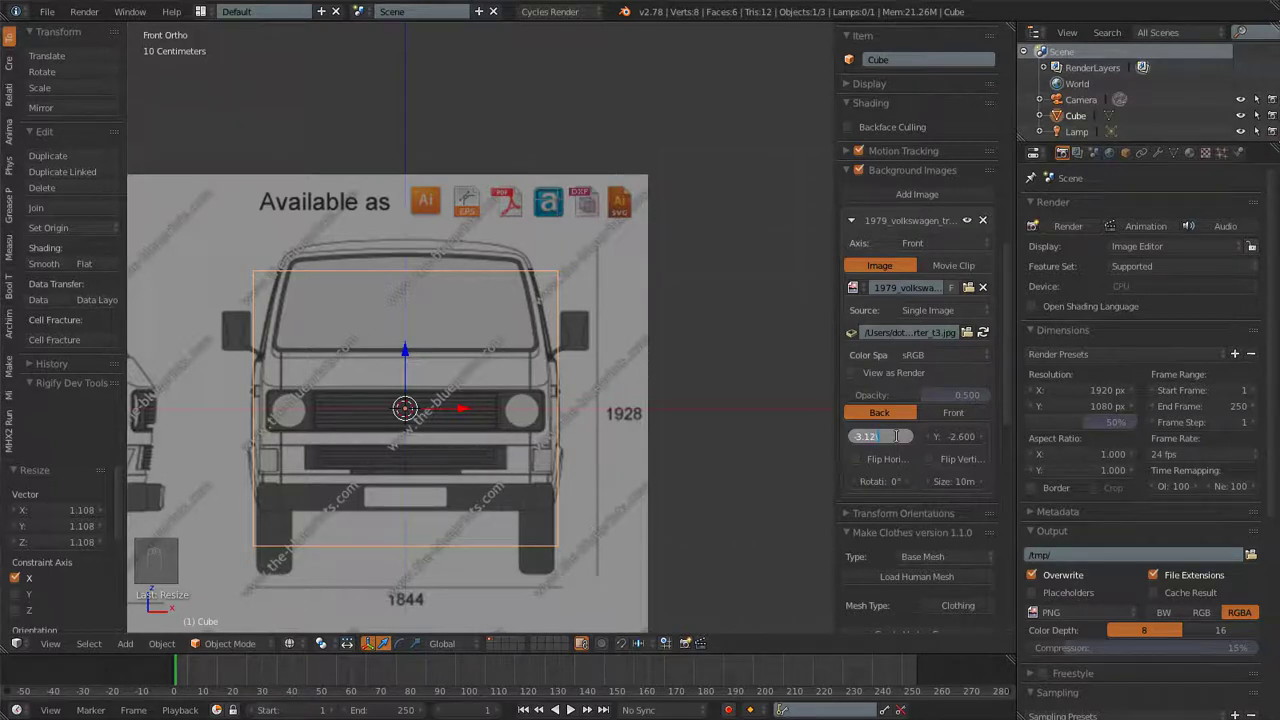
{"action": "key", "text": "Return"}
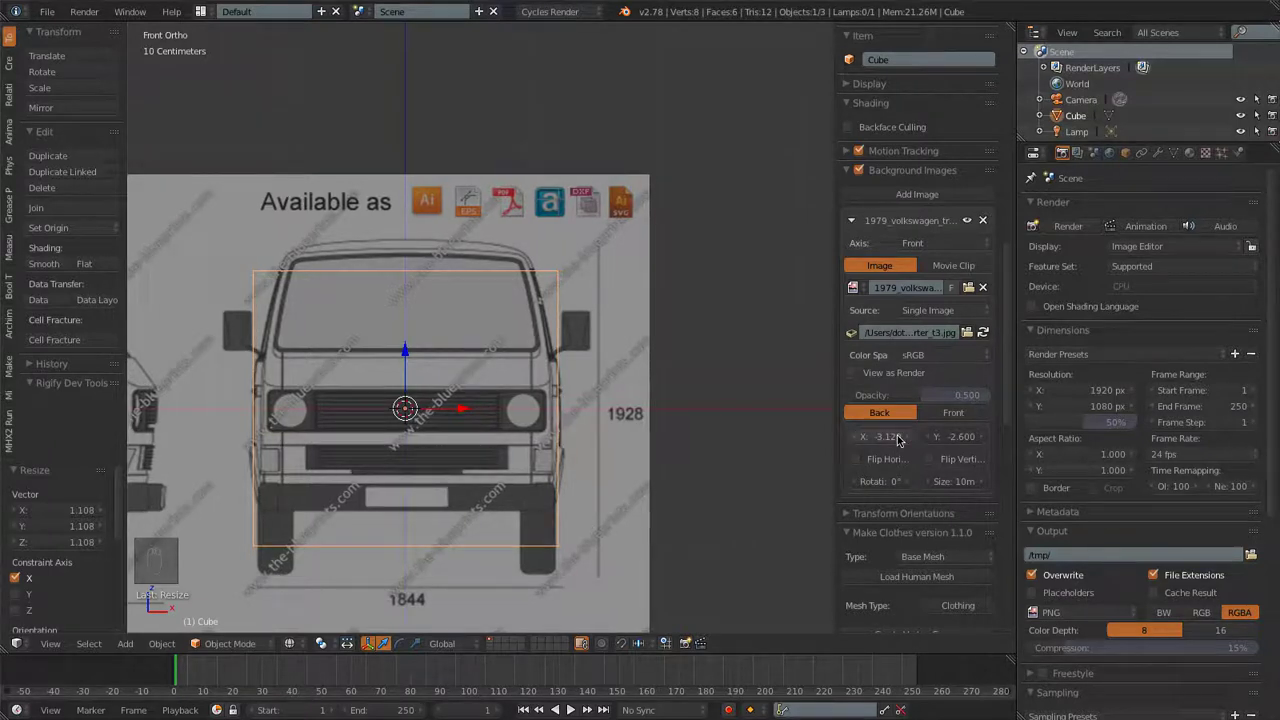
{"action": "left_click", "coordinate": [906, 437]}
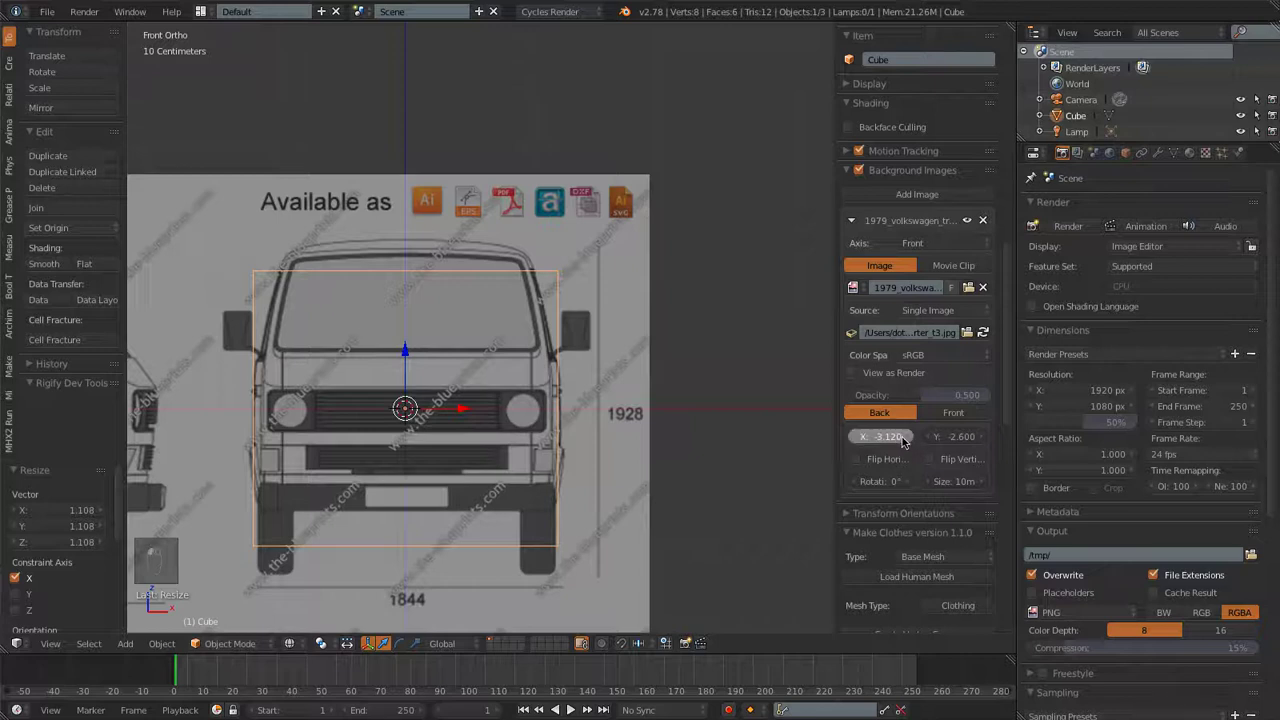
{"action": "left_click", "coordinate": [901, 436]}
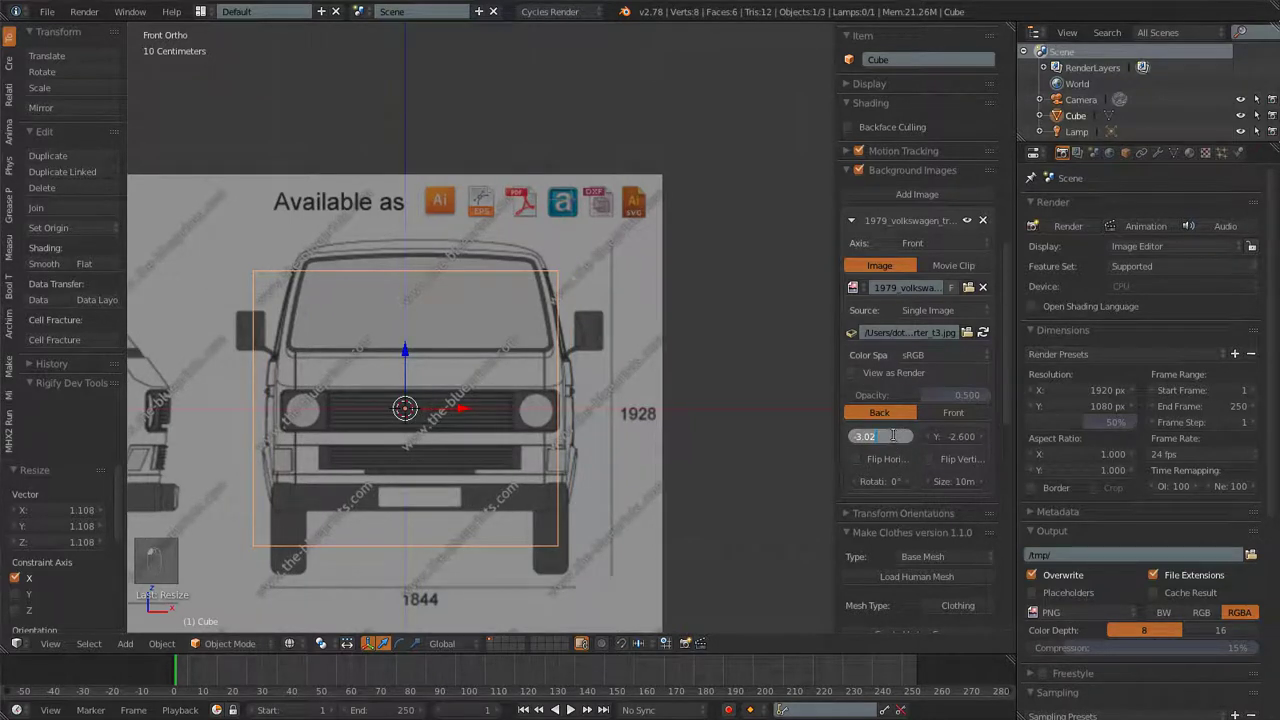
{"action": "key", "text": "BackSpace"}
{"action": "key", "text": "BackSpace"}
{"action": "type", "text": "13"}
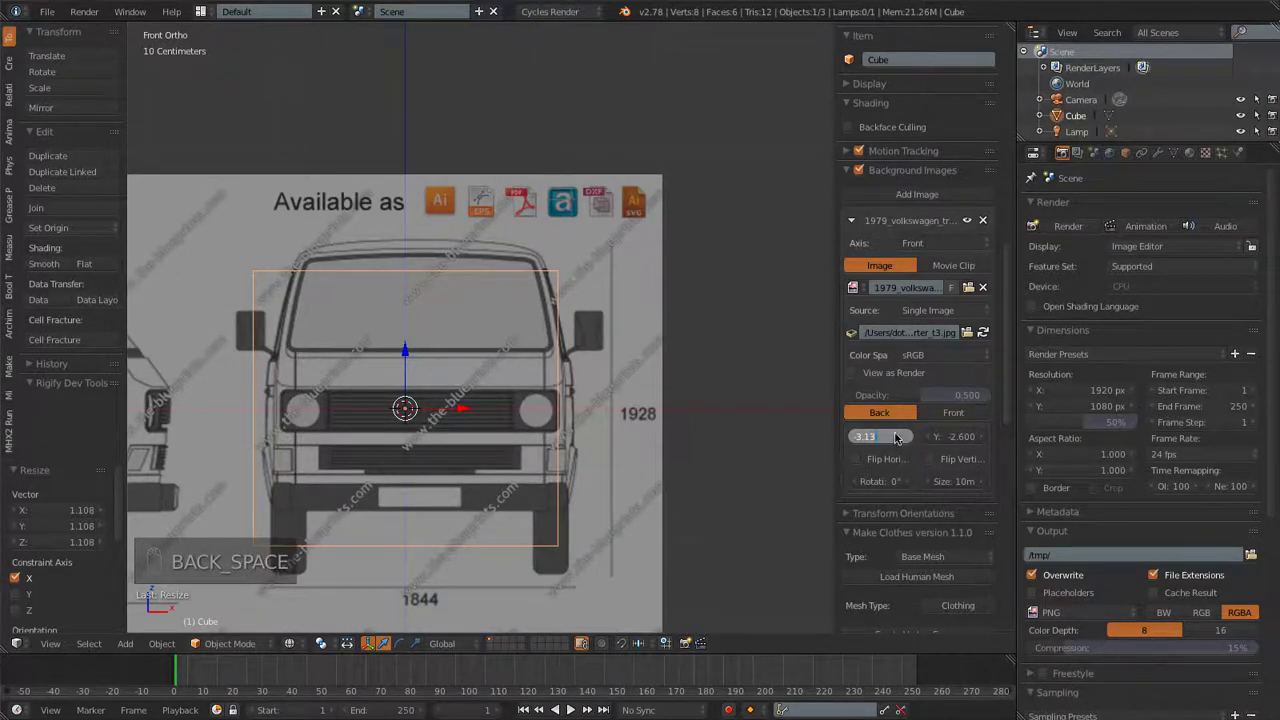
{"action": "key", "text": "Return"}
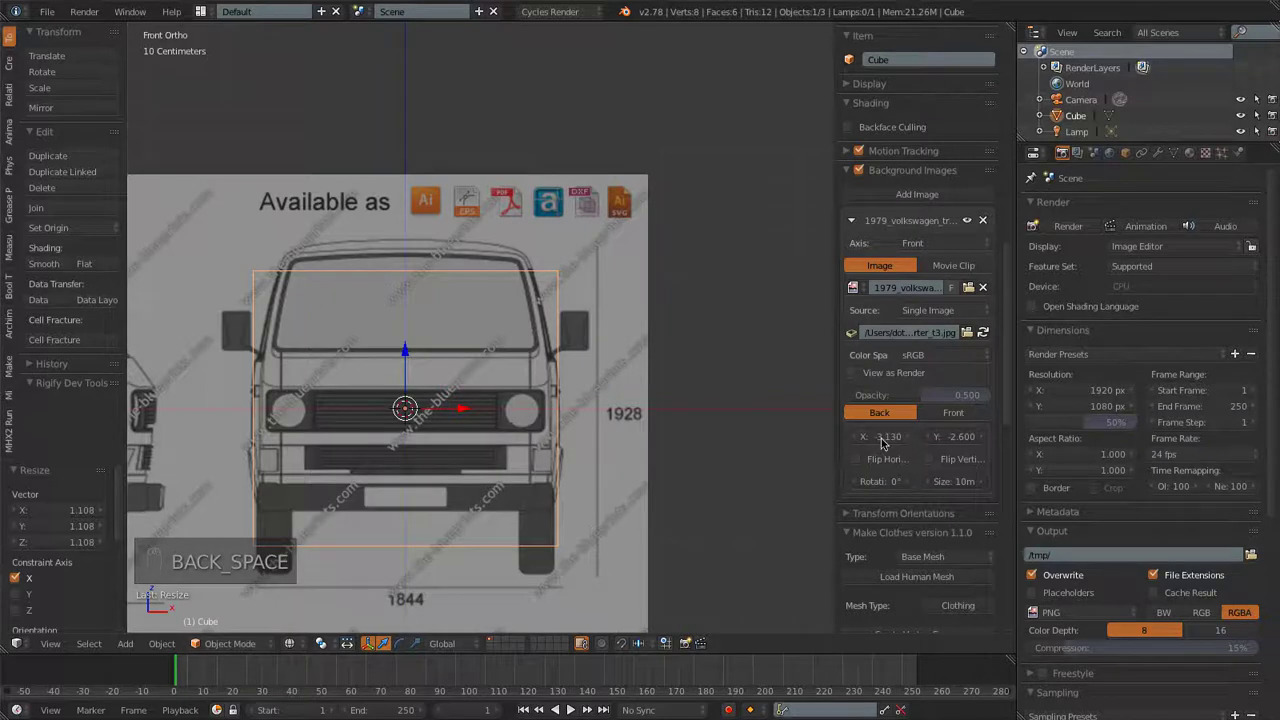
Fine-tune the cube's width by scaling it along X by about 1.007 to the van's outer sides
{"action": "scroll", "coordinate": [607, 375], "scroll_direction": "up", "scroll_amount": 2}
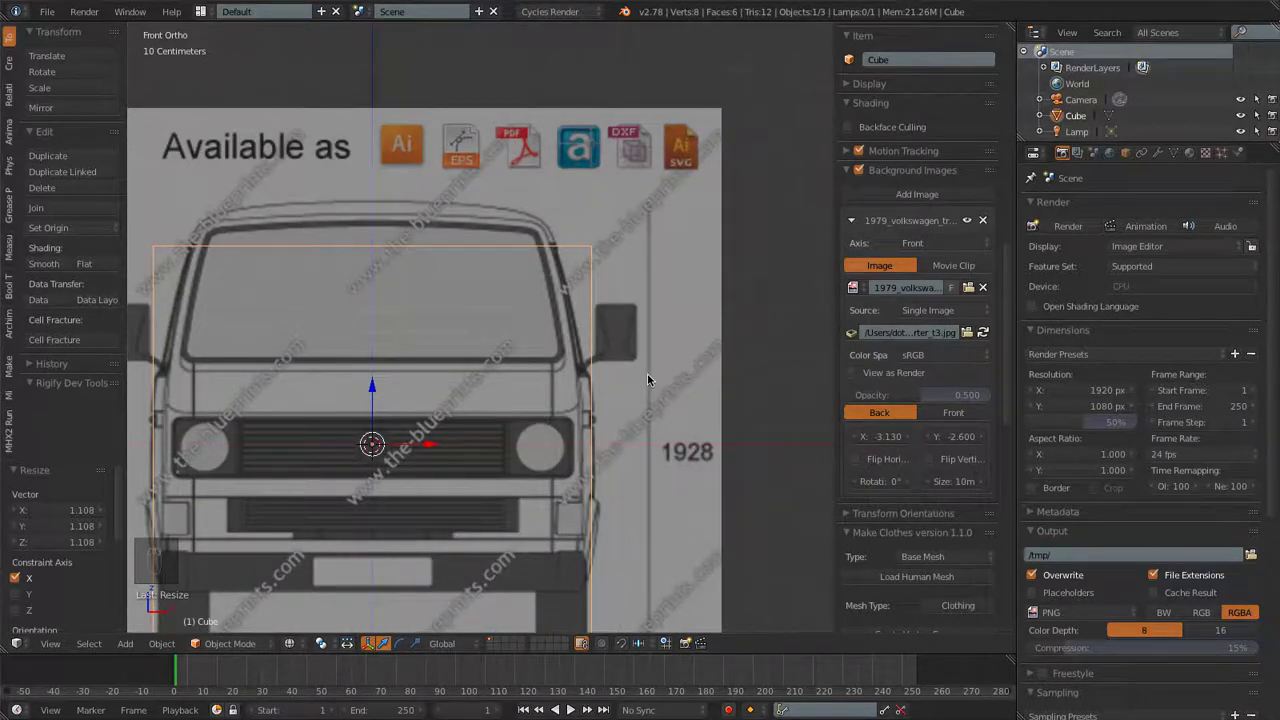
{"action": "key", "text": "s"}
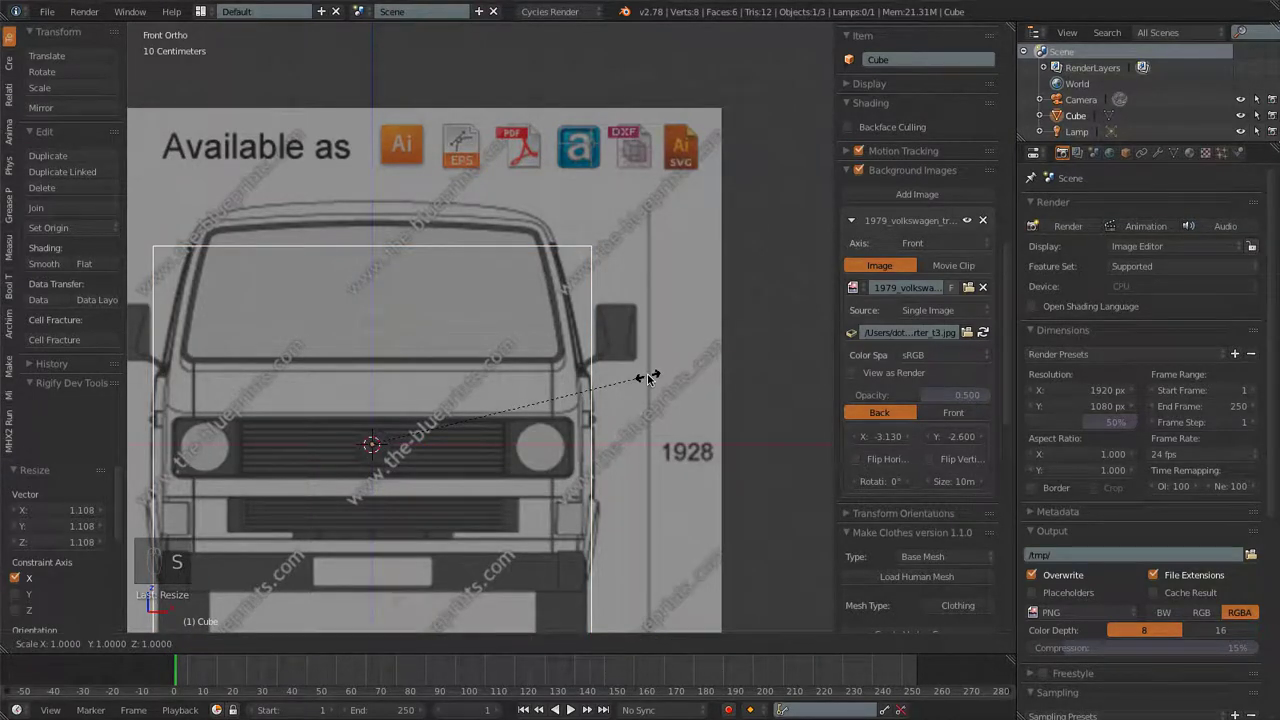
{"action": "key", "text": "x"}
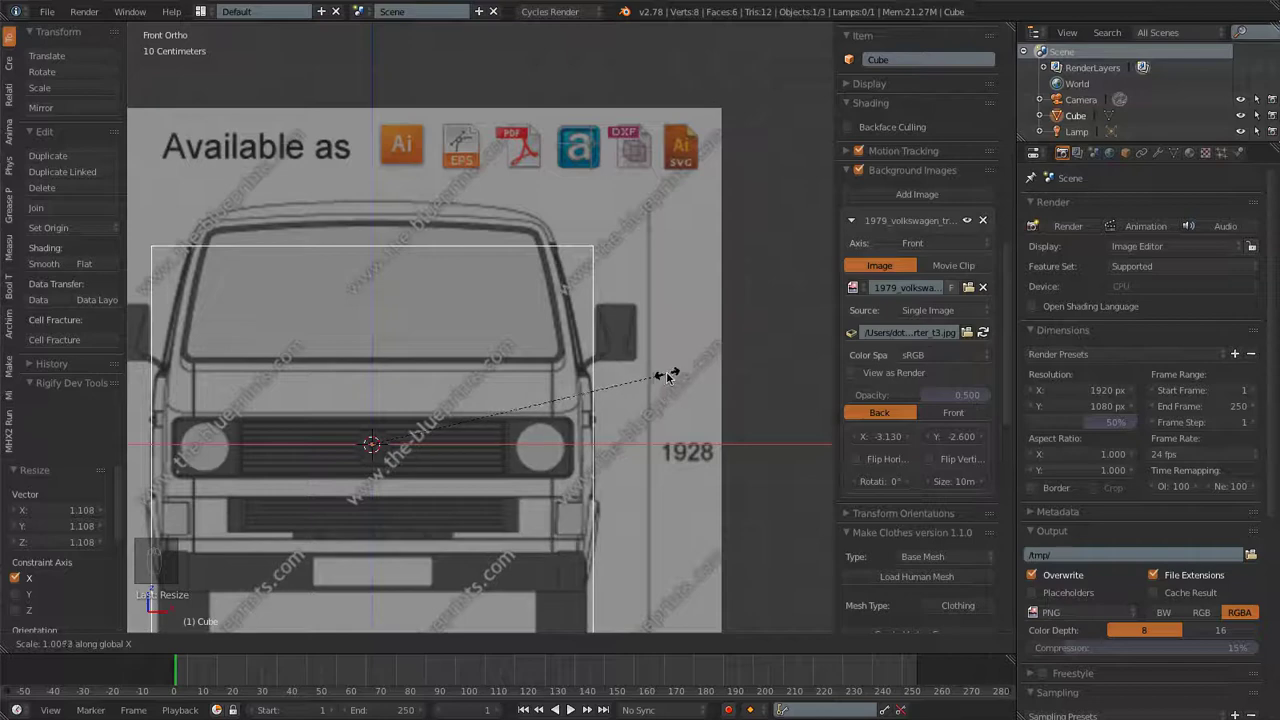
{"action": "left_click", "coordinate": [666, 378]}
Scale the cube along Z by about 1.222 to span the van's height from roof to tire bottoms
{"action": "scroll", "coordinate": [665, 375], "scroll_direction": "down", "scroll_amount": 4}
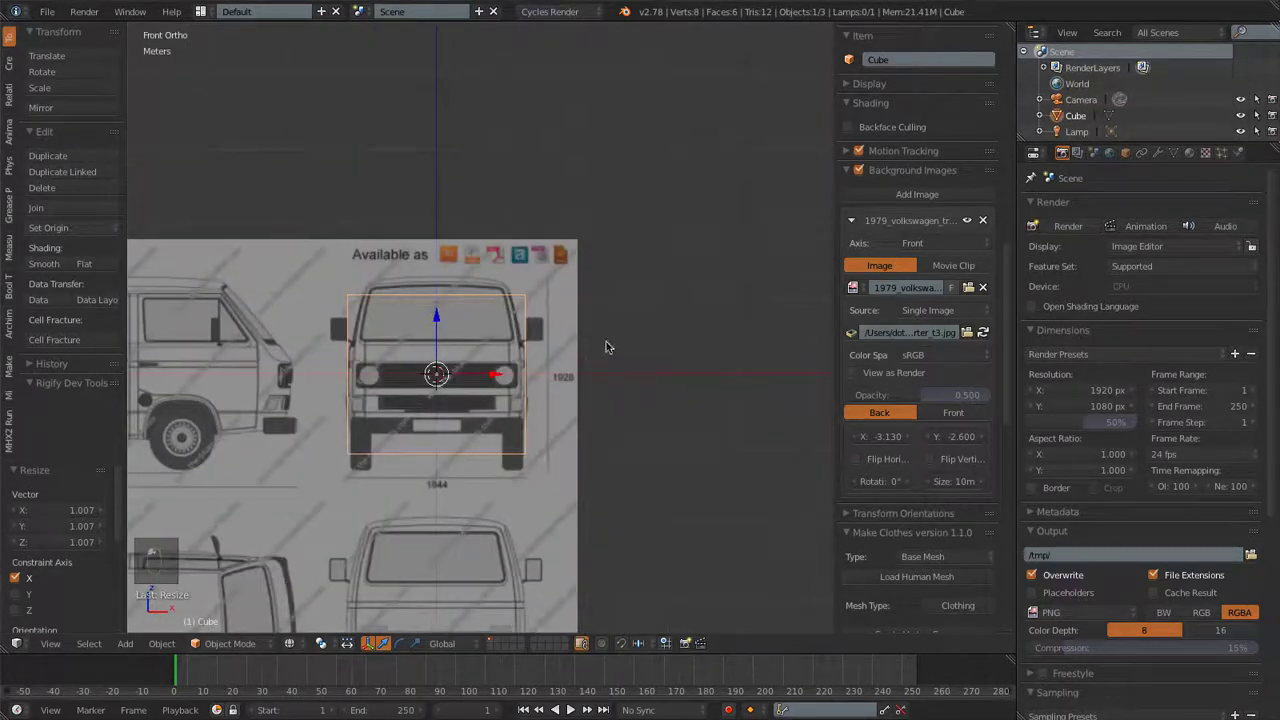
{"action": "scroll", "coordinate": [591, 316], "scroll_direction": "up", "scroll_amount": 1}
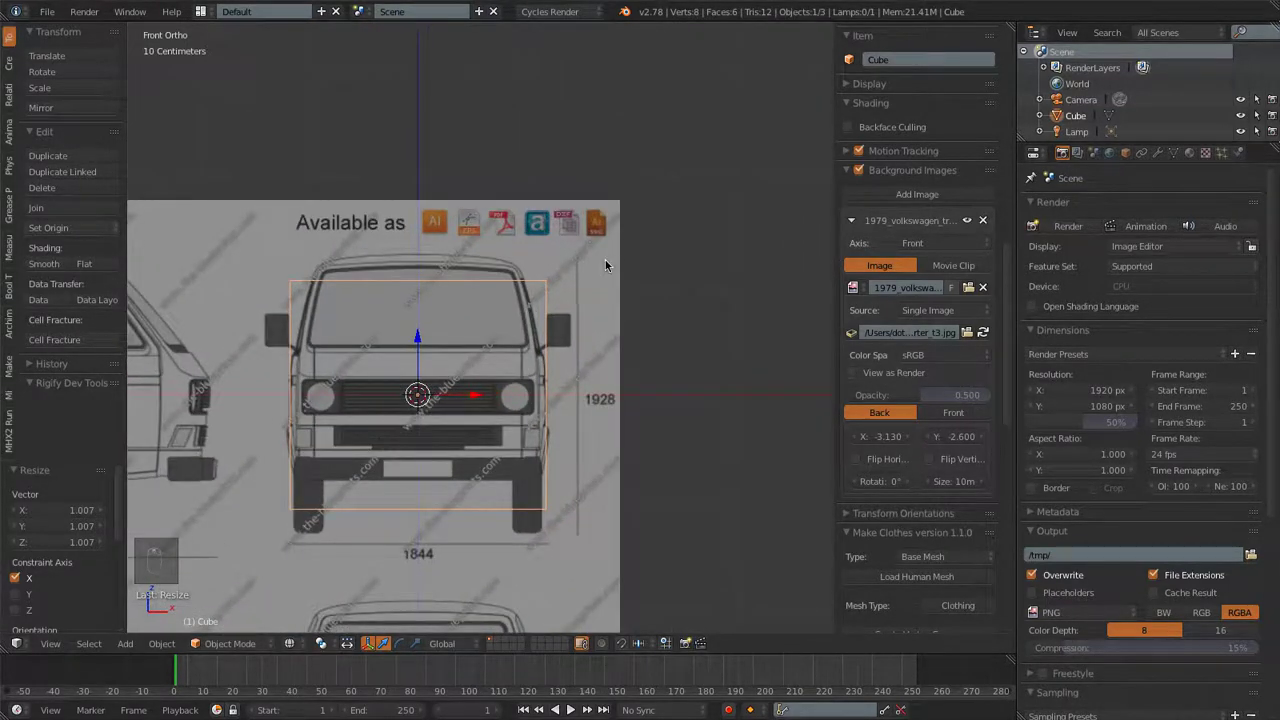
{"action": "key", "text": "s"}
{"action": "key", "text": "z"}
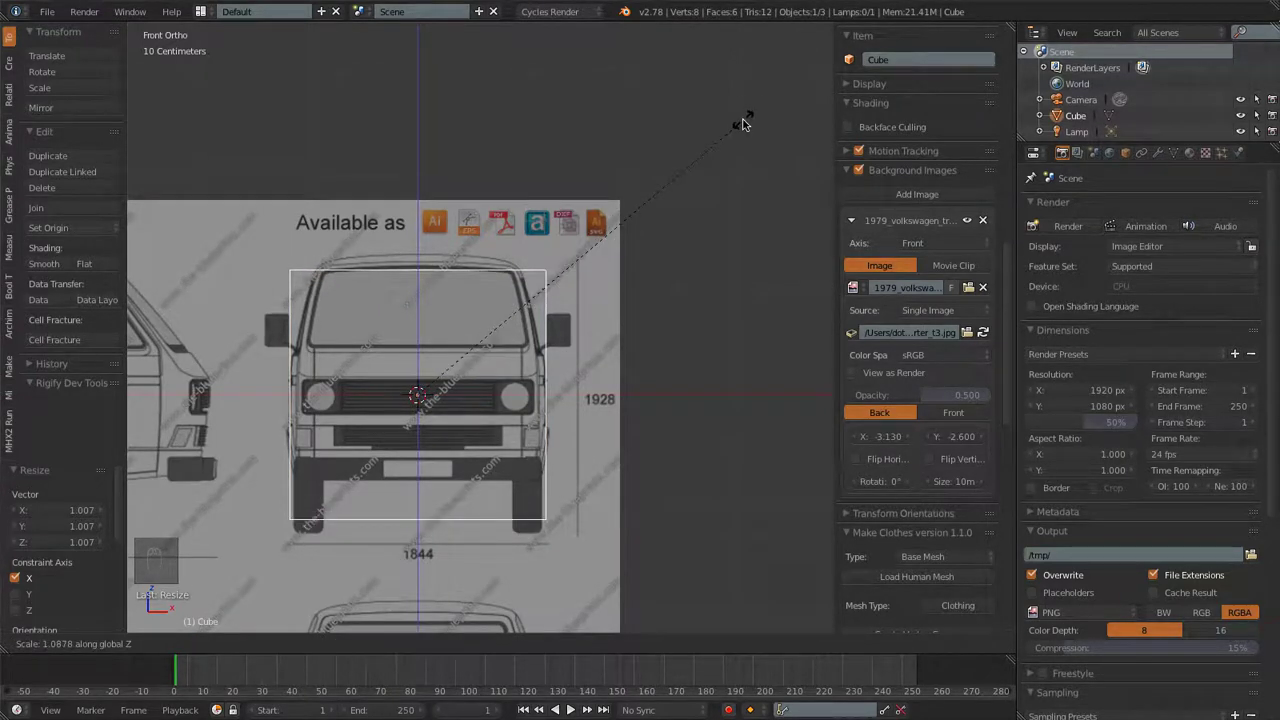
{"action": "left_click", "coordinate": [282, 539]}
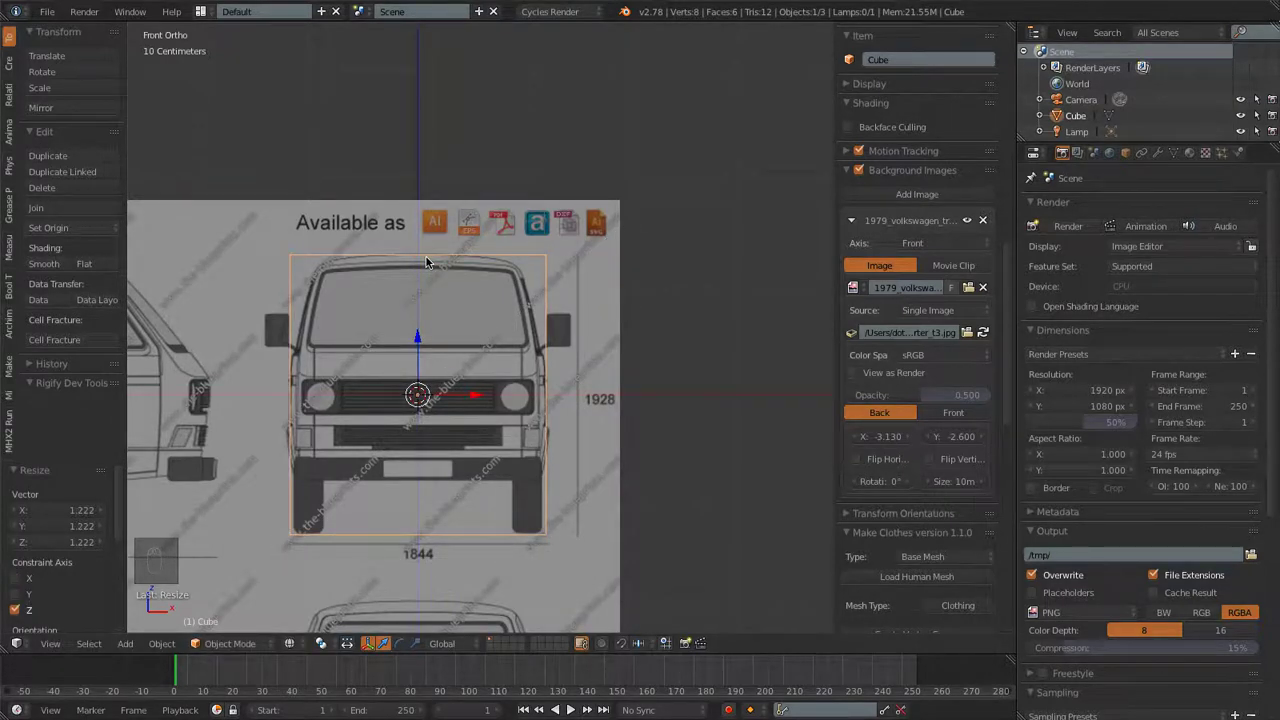
Fine-tune the front-view background image's Y offset to -2.615 so the van sits between the cube's upper and lower edges
{"action": "left_click", "coordinate": [956, 436]}
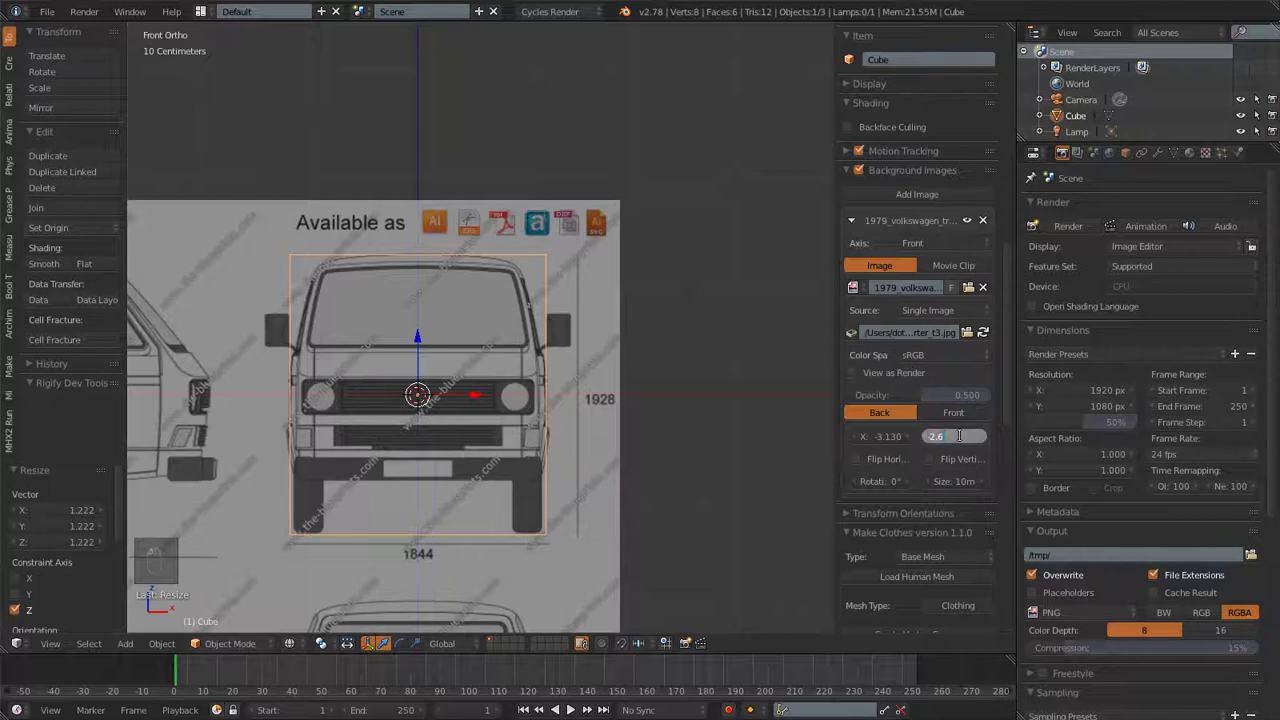
{"action": "type", "text": "1"}
{"action": "key", "text": "Return"}
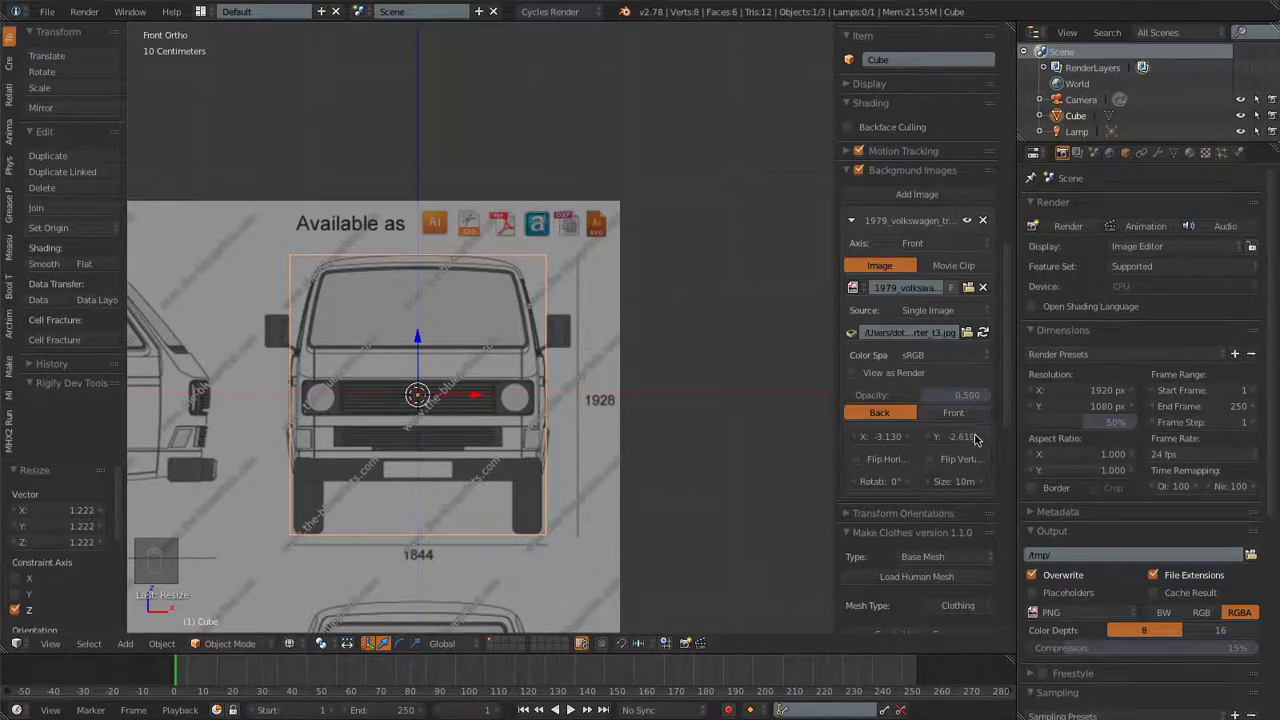
{"action": "left_click", "coordinate": [970, 438]}
{"action": "left_click", "coordinate": [965, 439]}
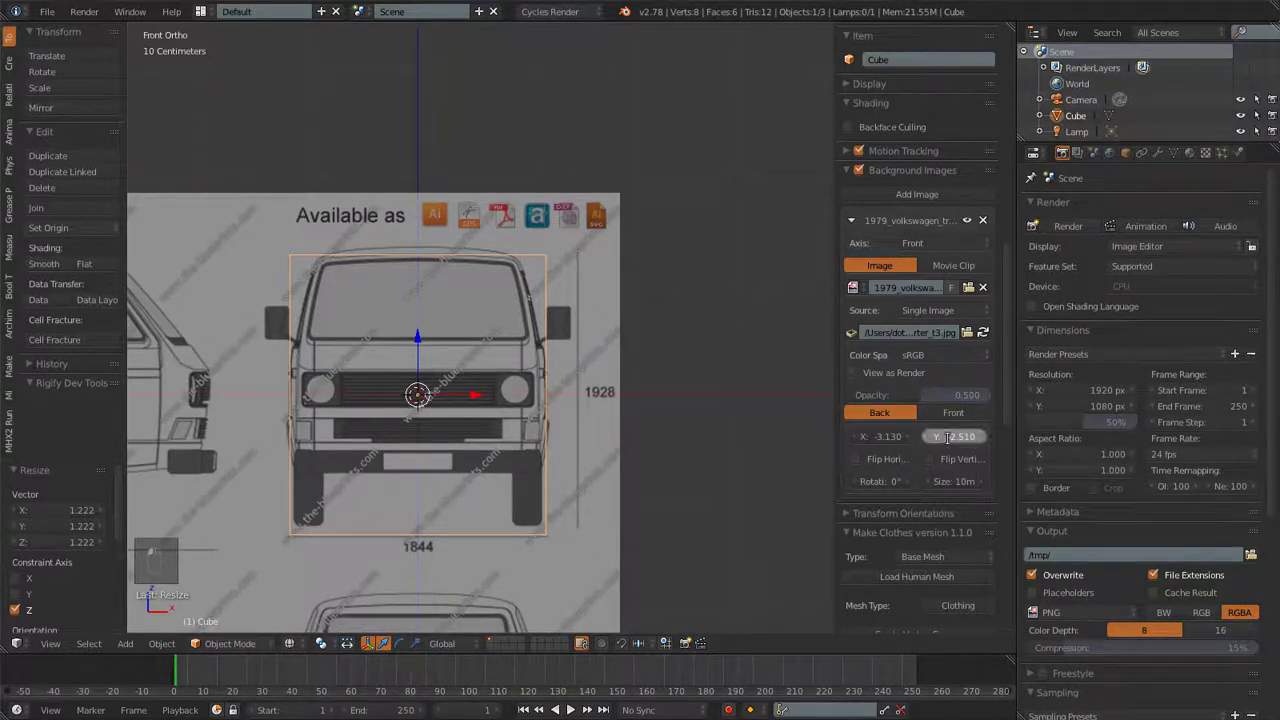
{"action": "left_click_drag", "start_coordinate": [953, 437], "coordinate": [940, 437]}
{"action": "key", "text": "BackSpace"}
{"action": "type", "text": "615"}
{"action": "key", "text": "Return"}
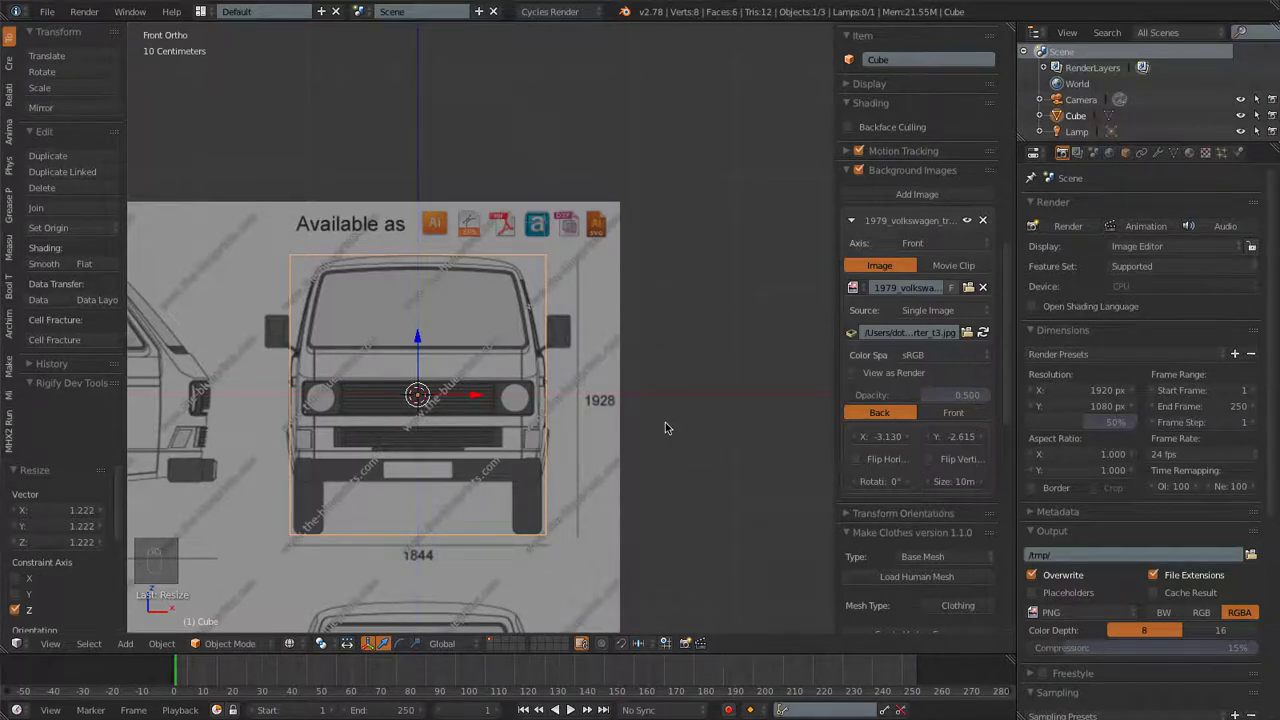
Collapse the front image's settings and add a second background image slot with its axis set to Right
{"action": "left_click", "coordinate": [853, 221]}
{"action": "scroll", "coordinate": [440, 480], "scroll_direction": "down", "scroll_amount": 5}
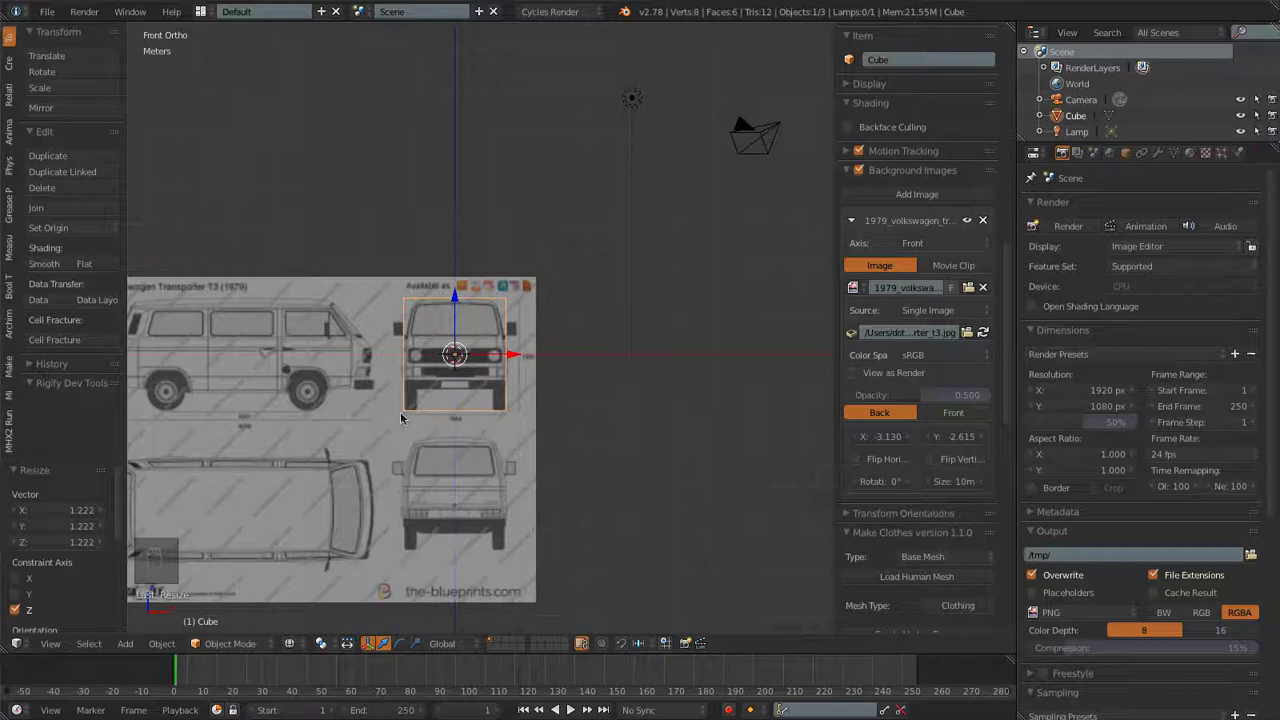
{"action": "left_click", "coordinate": [851, 220]}
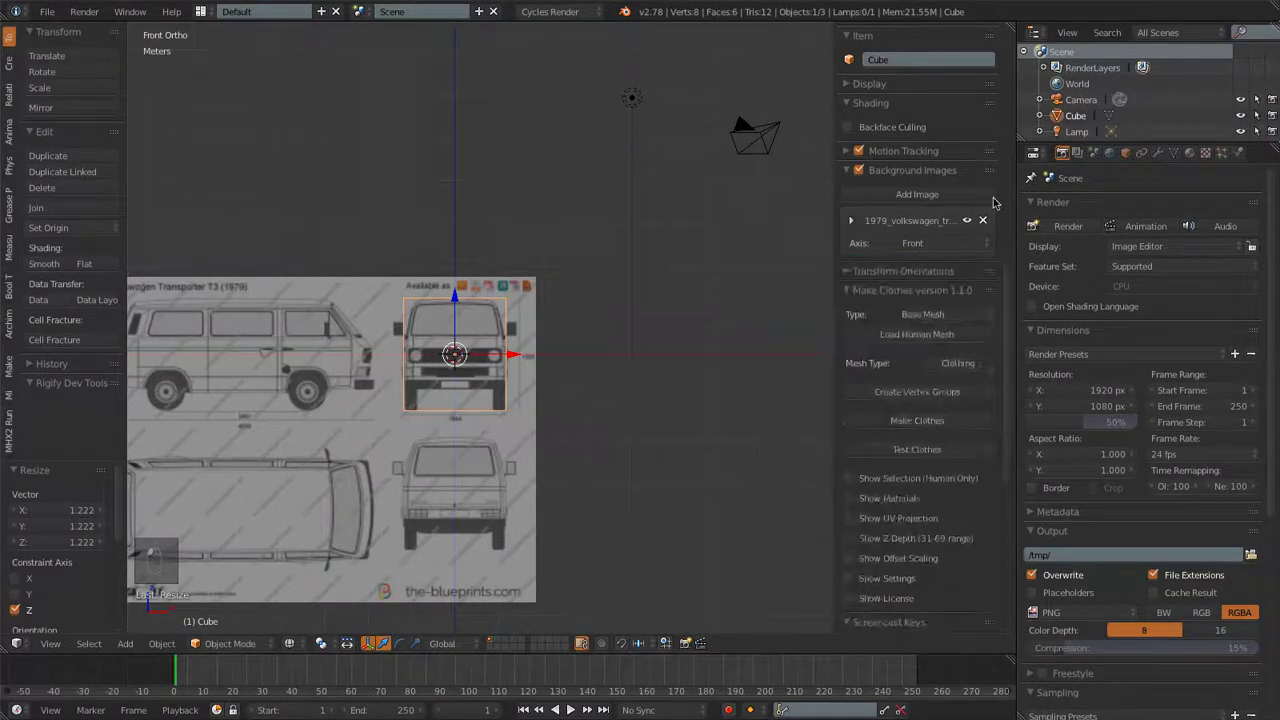
{"action": "left_click", "coordinate": [914, 196]}
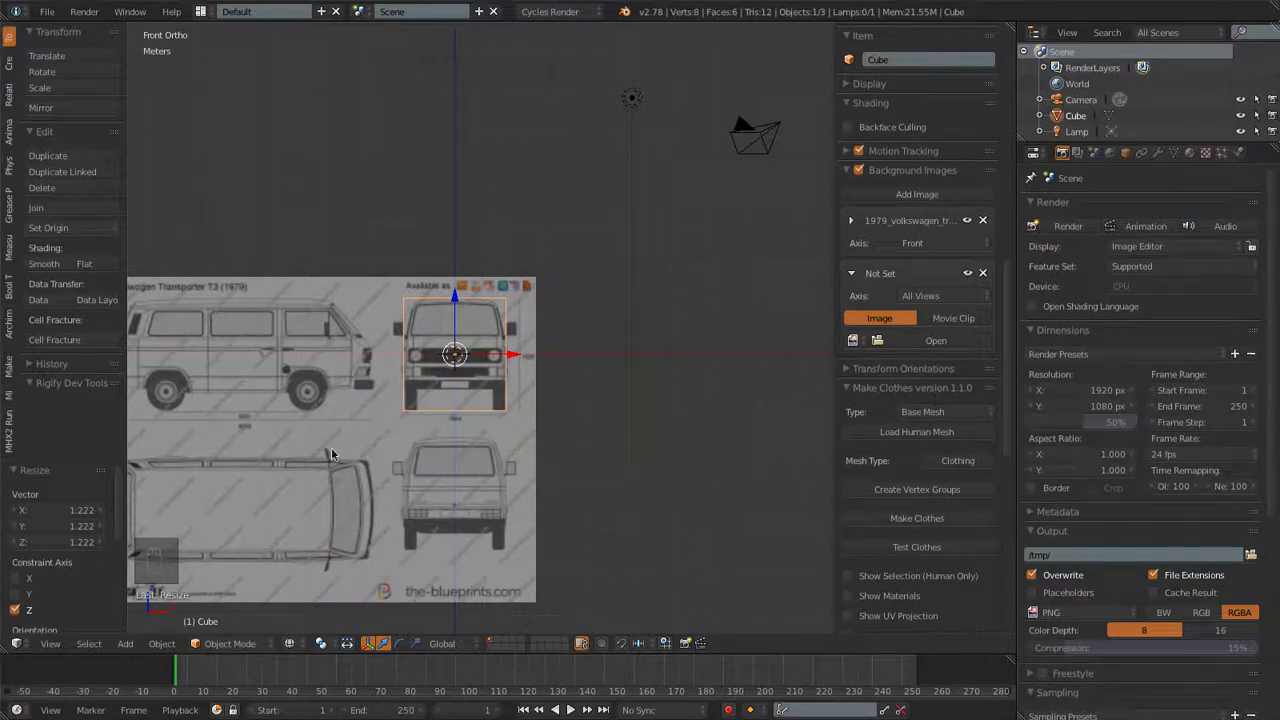
{"action": "left_click", "coordinate": [940, 299]}
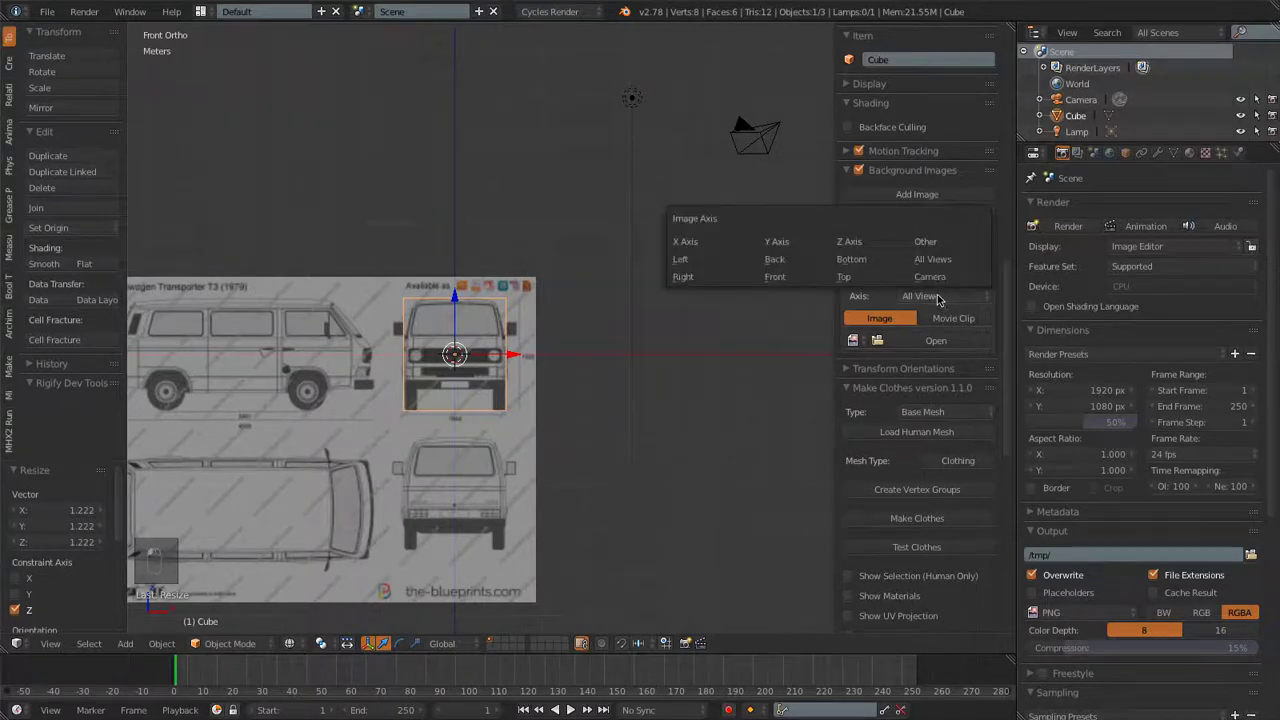
{"action": "left_click", "coordinate": [684, 282]}
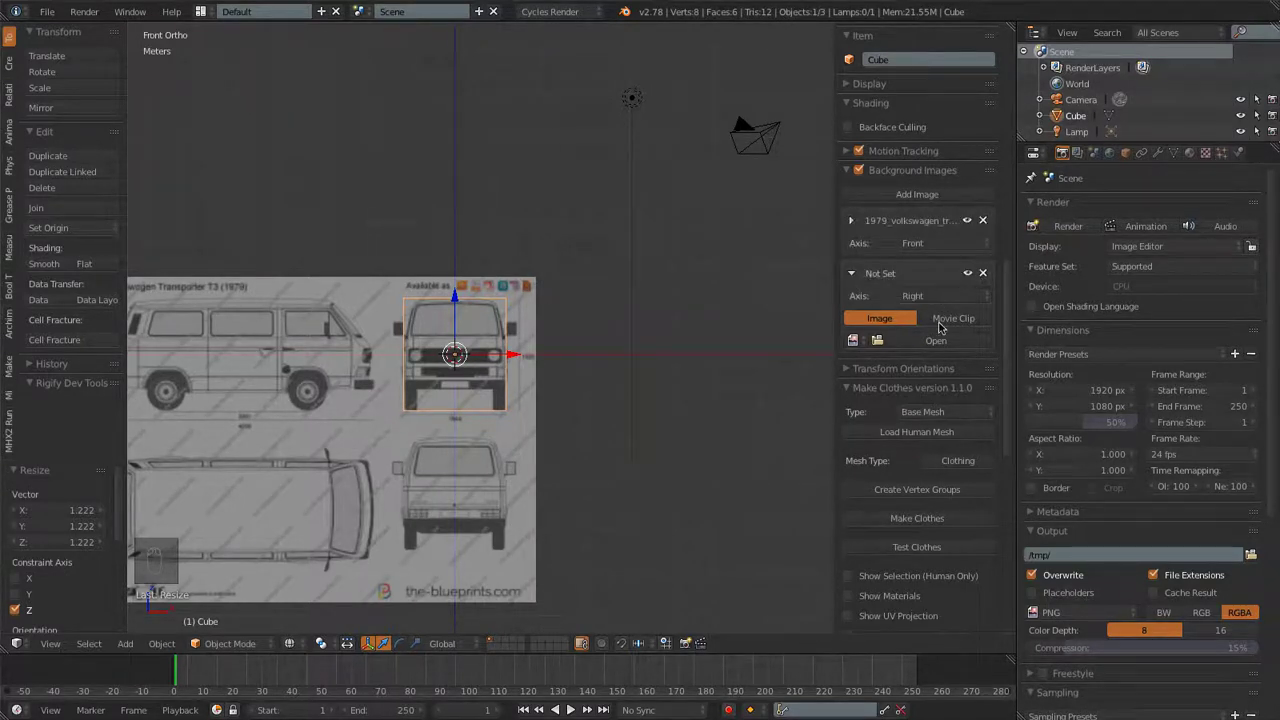
Assign the already loaded 1979_volkswagen_transporter_t3.jpg to the new Right-axis background image slot
{"action": "left_click", "coordinate": [921, 347]}
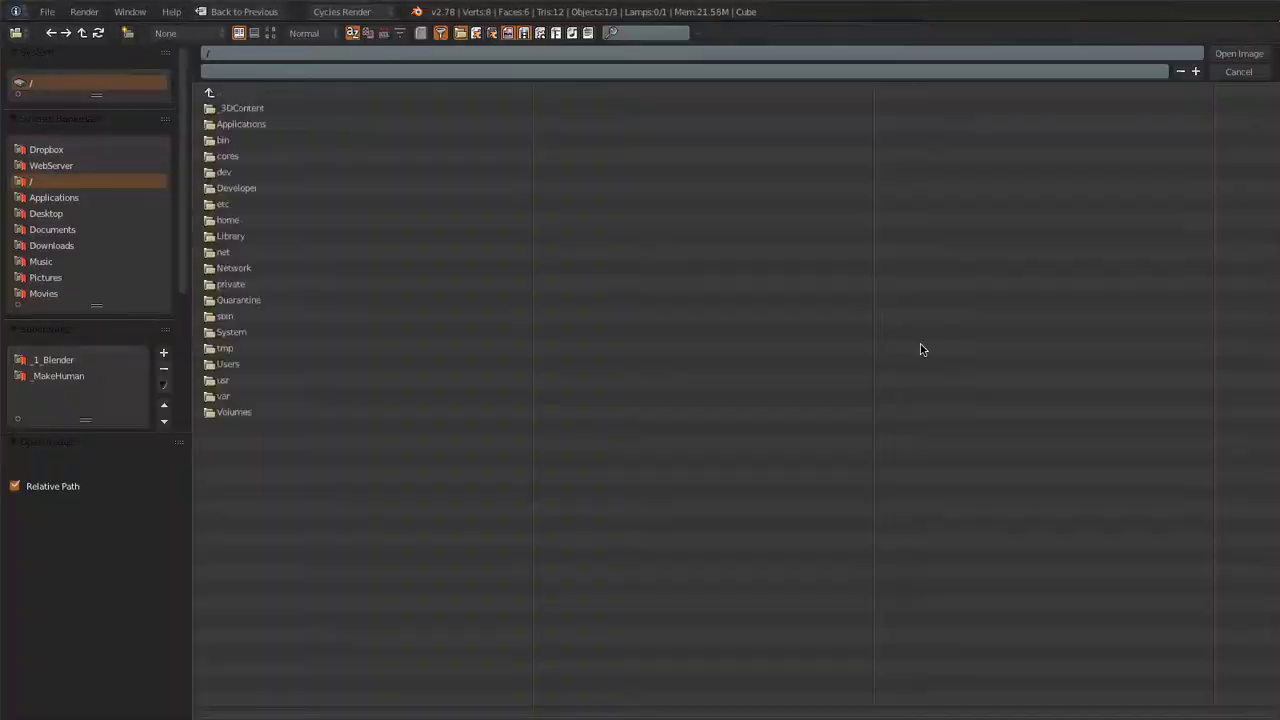
{"action": "key", "text": "Escape"}
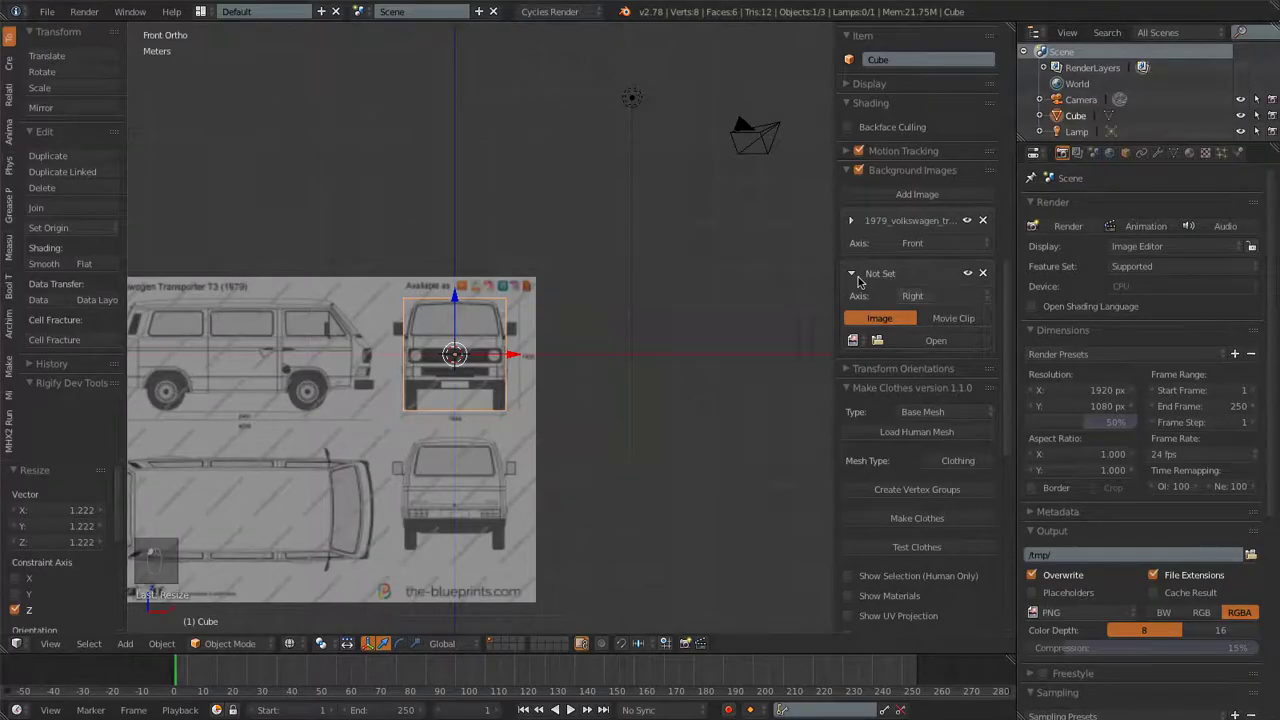
{"action": "left_click", "coordinate": [853, 340]}
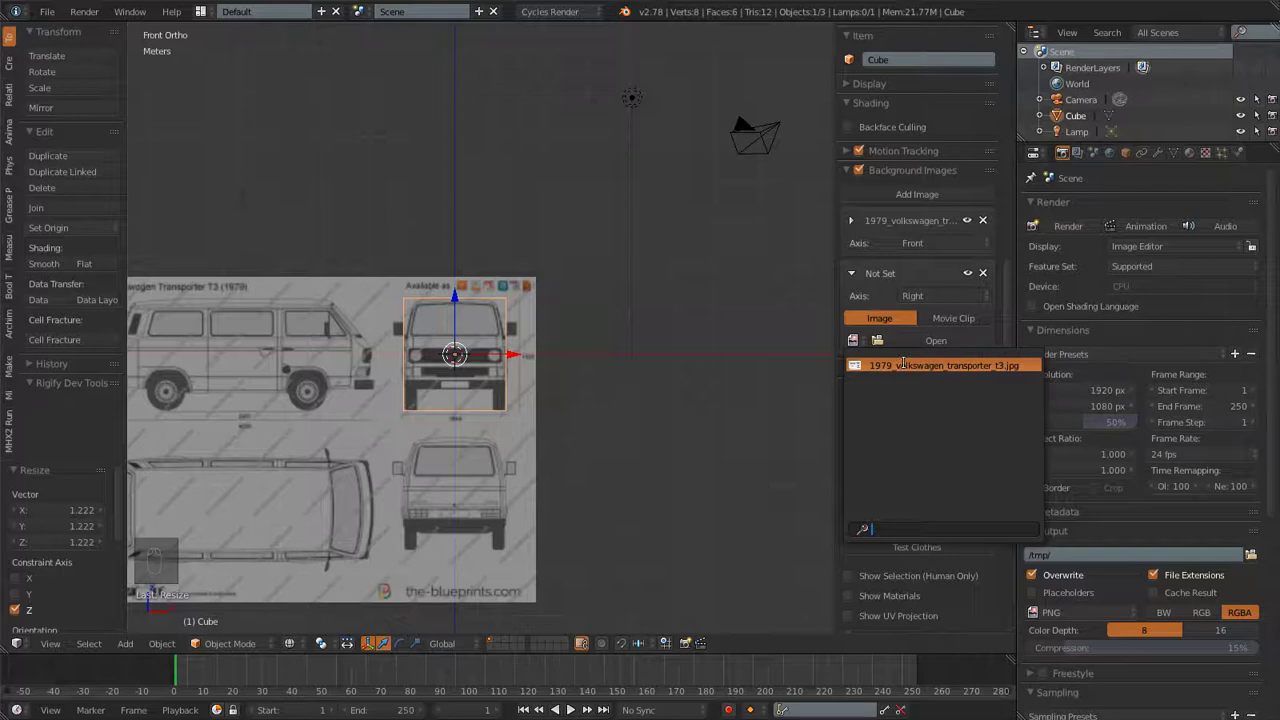
{"action": "left_click", "coordinate": [903, 365]}
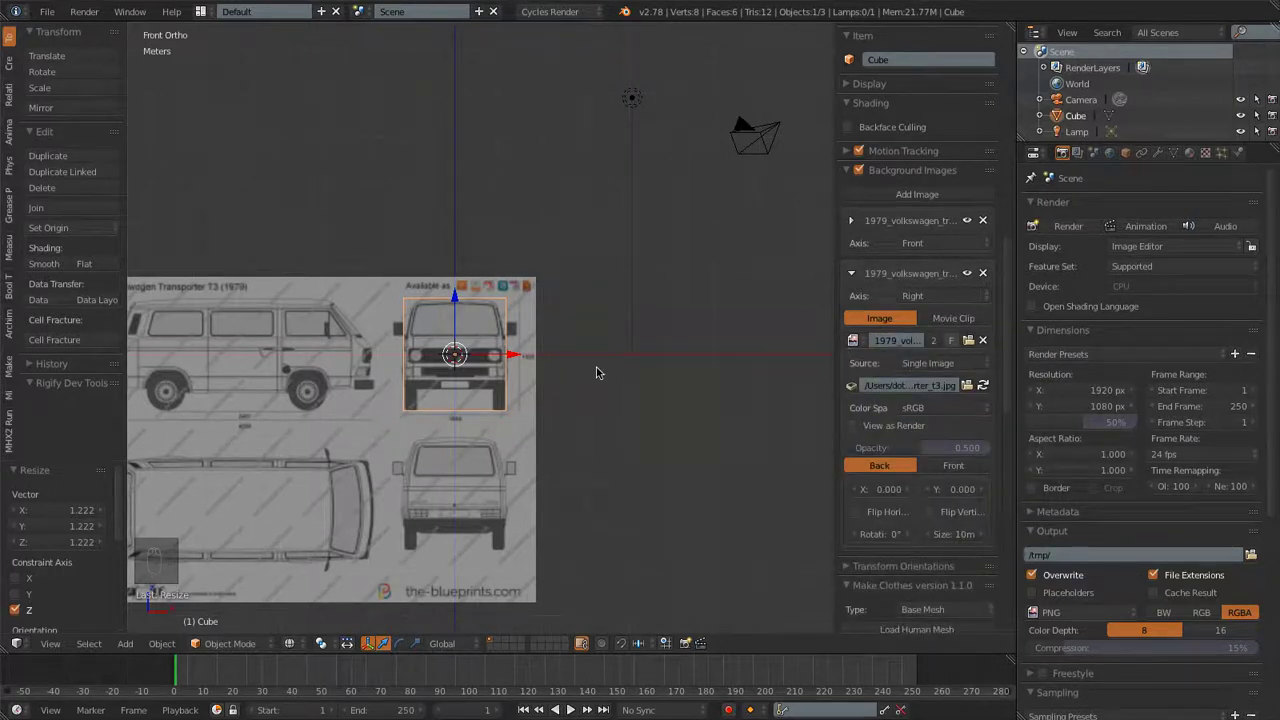
Switch to the right orthographic view and flip the side-view background image horizontally
{"action": "middle_click_drag", "start_coordinate": [596, 373], "coordinate": [560, 385]}
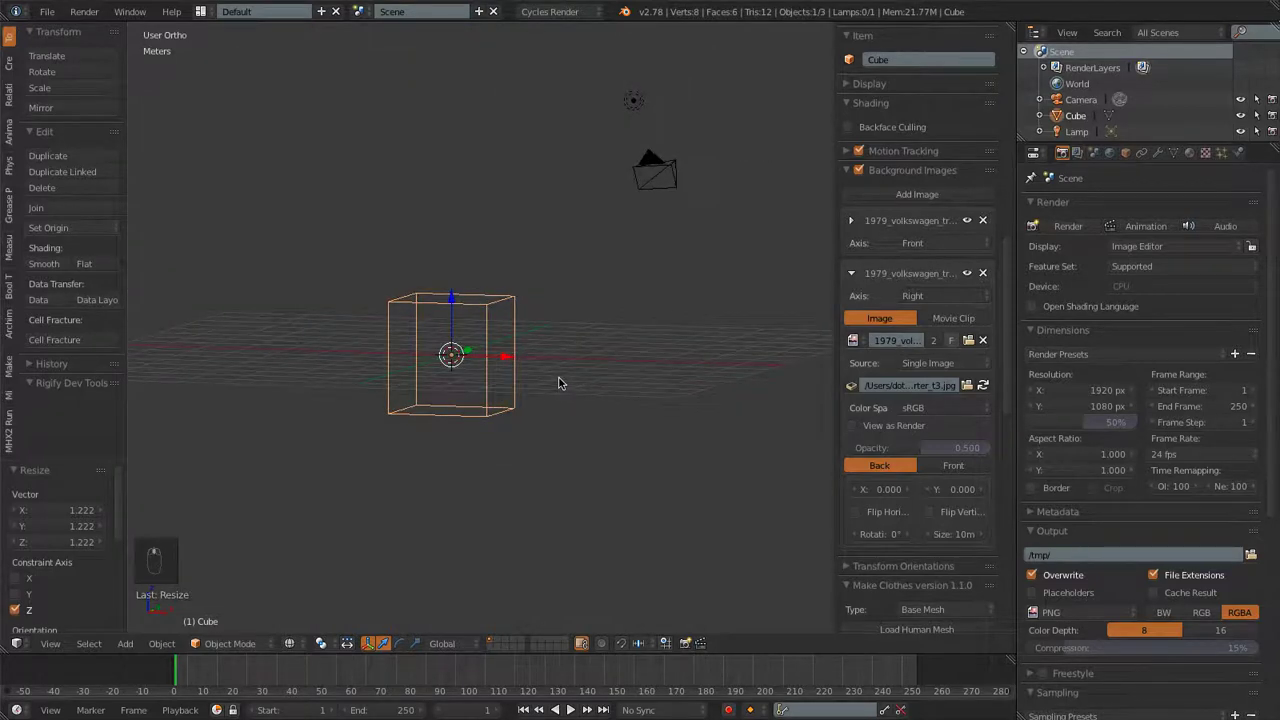
{"action": "key", "text": "KP_3"}
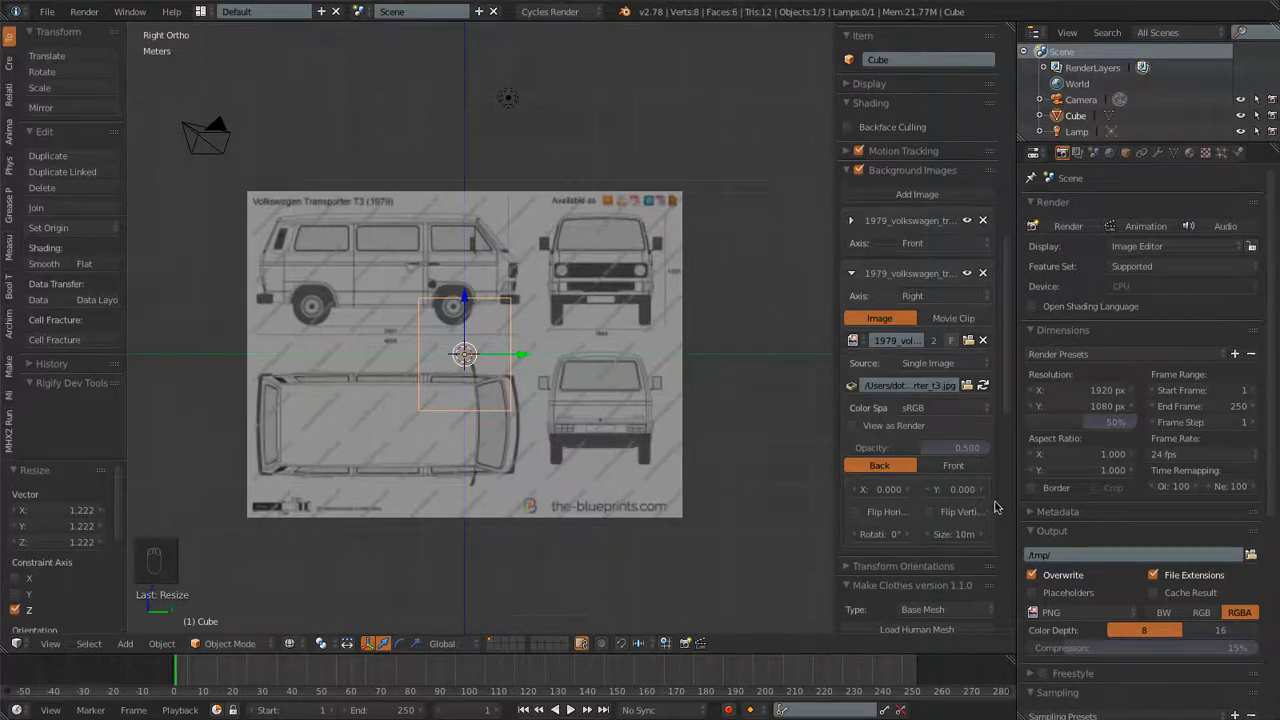
{"action": "left_click", "coordinate": [857, 513]}
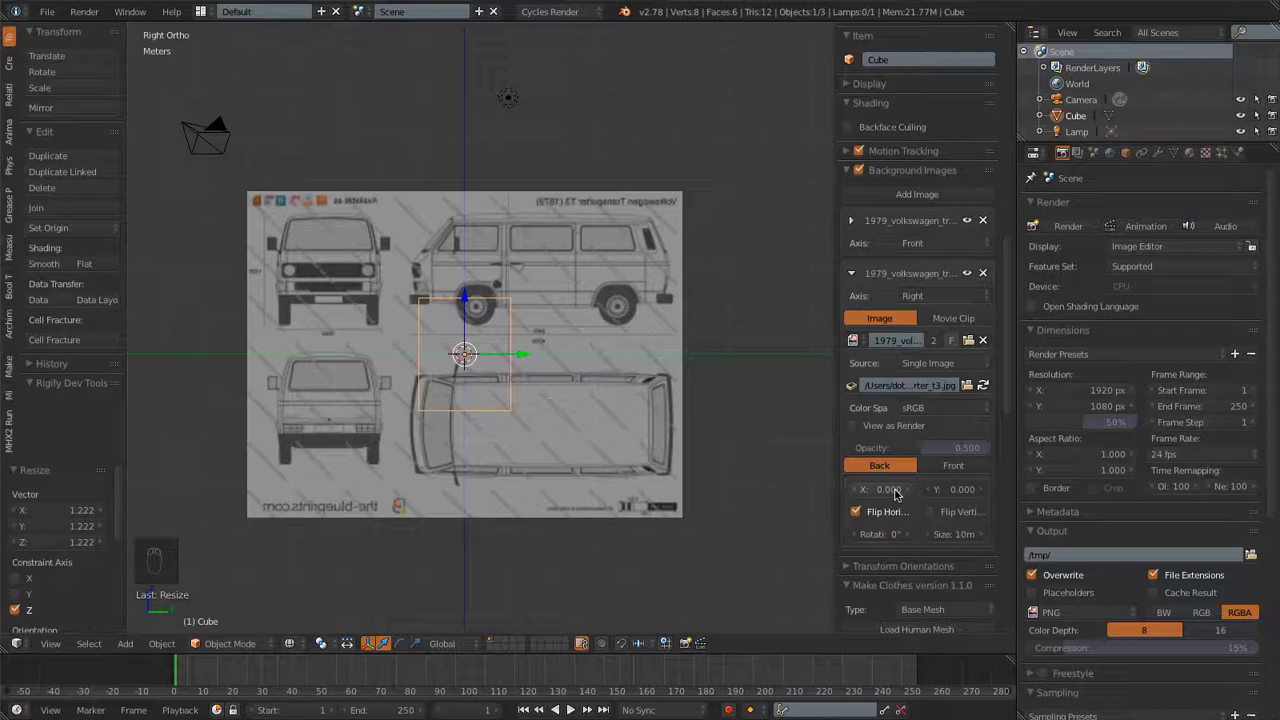
Move the flipped background image to an X offset of -1.8 and a Y offset of -2.6, placing the van's side view over the cube
{"action": "left_click_drag", "start_coordinate": [895, 494], "coordinate": [866, 494]}
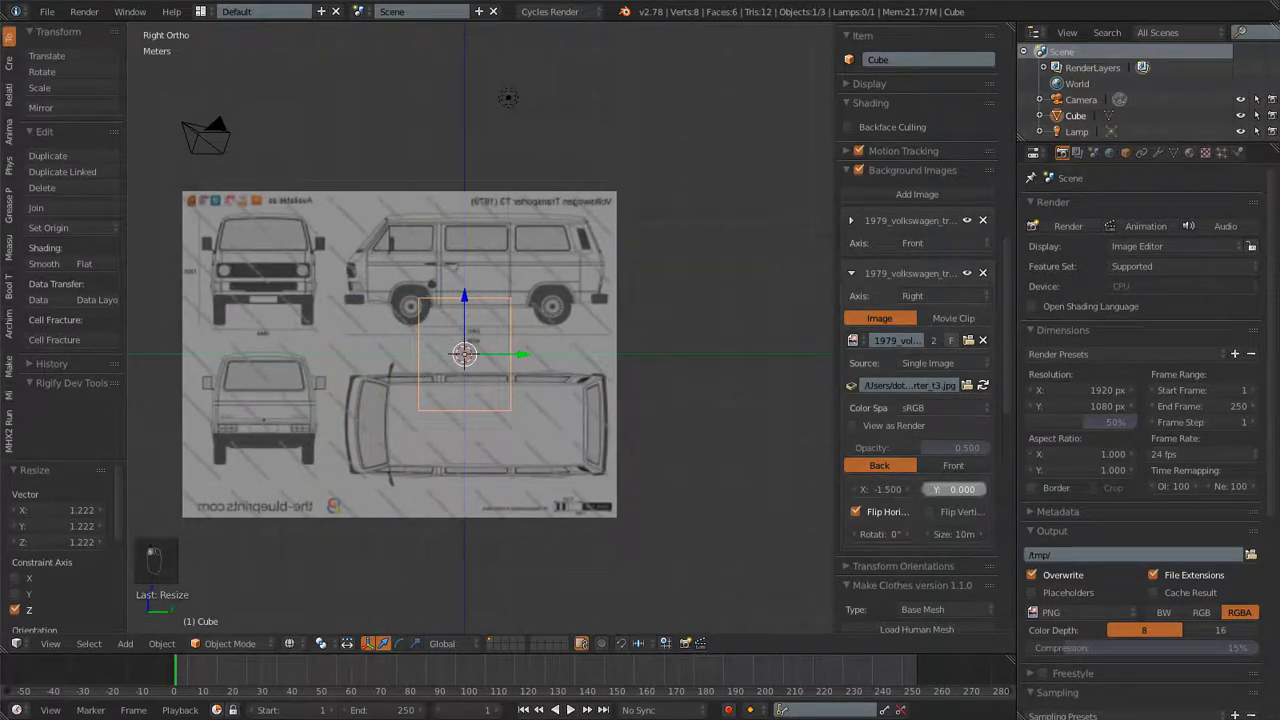
{"action": "left_click_drag", "start_coordinate": [954, 489], "coordinate": [866, 484]}
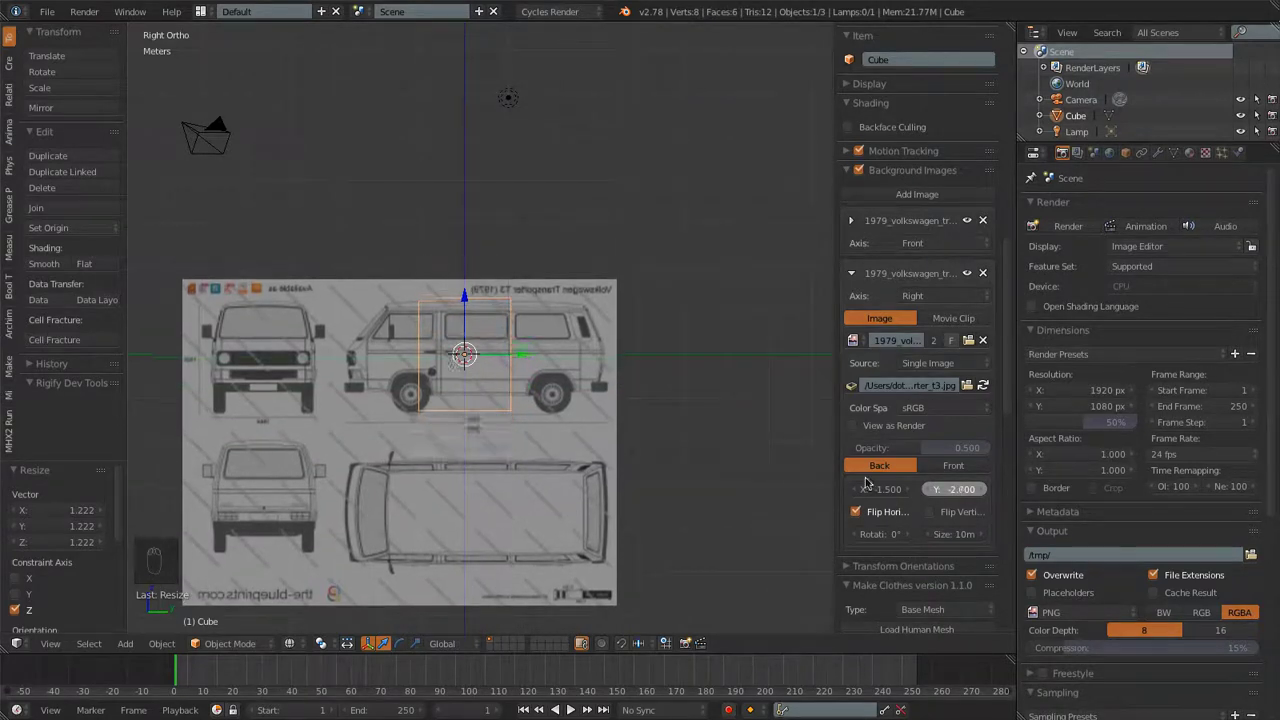
{"action": "scroll", "coordinate": [737, 457], "scroll_direction": "up", "scroll_amount": 4}
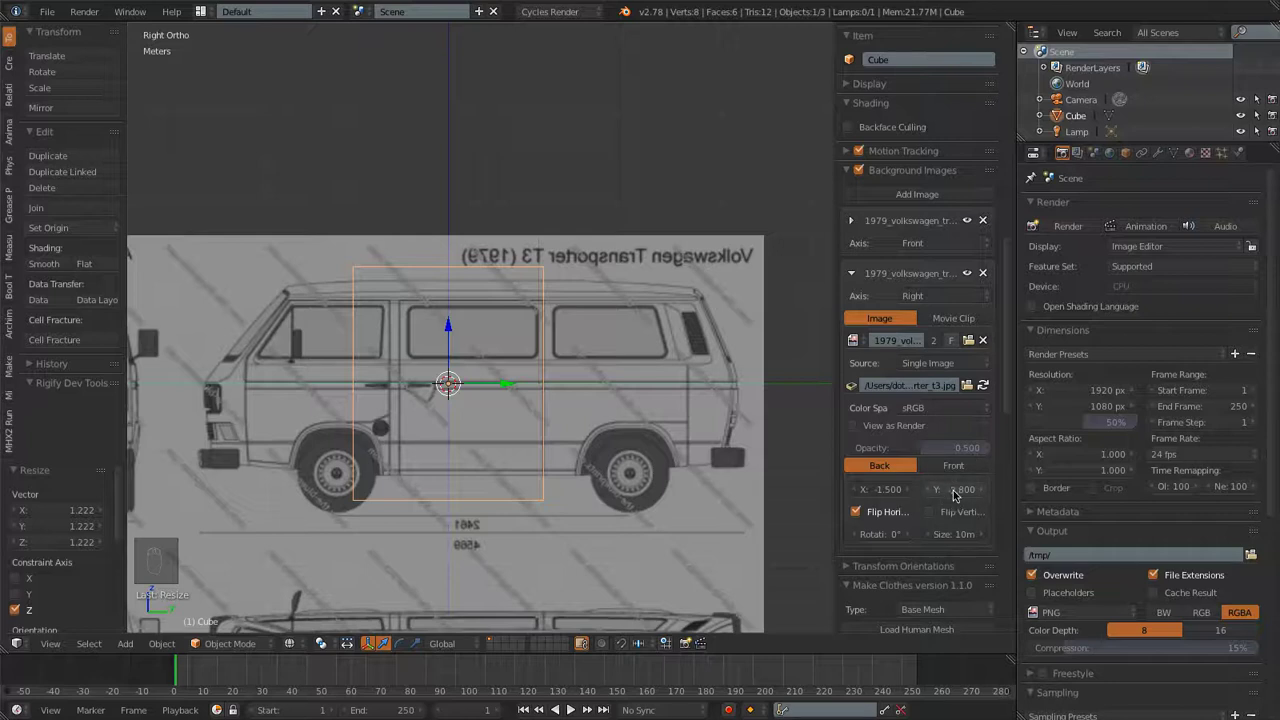
{"action": "mouse_move", "coordinate": [955, 492]}
{"action": "left_mouse_down"}
{"action": "mouse_move", "coordinate": [862, 489]}
{"action": "mouse_move", "coordinate": [975, 489]}
{"action": "mouse_move", "coordinate": [940, 489]}
{"action": "mouse_move", "coordinate": [953, 490]}
{"action": "left_mouse_up"}
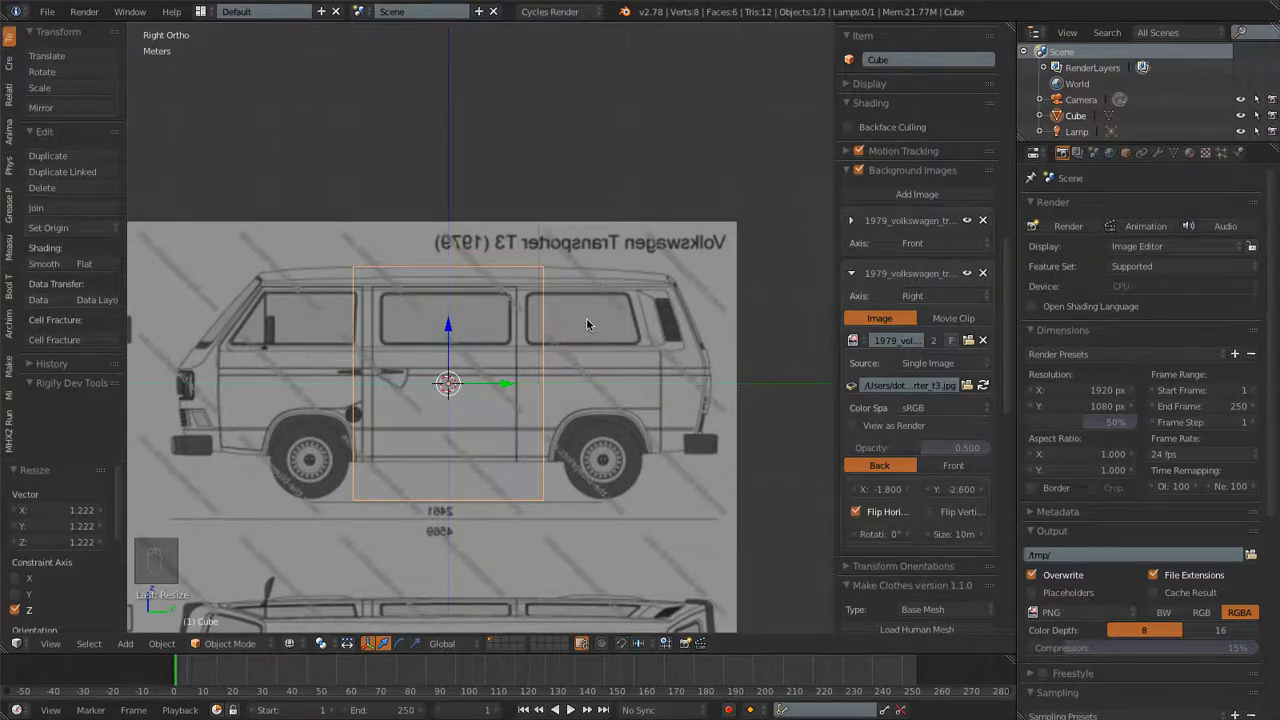
Scale the cube along Y by about 2.863 to span the van's length in the side view
{"action": "key", "text": "s"}
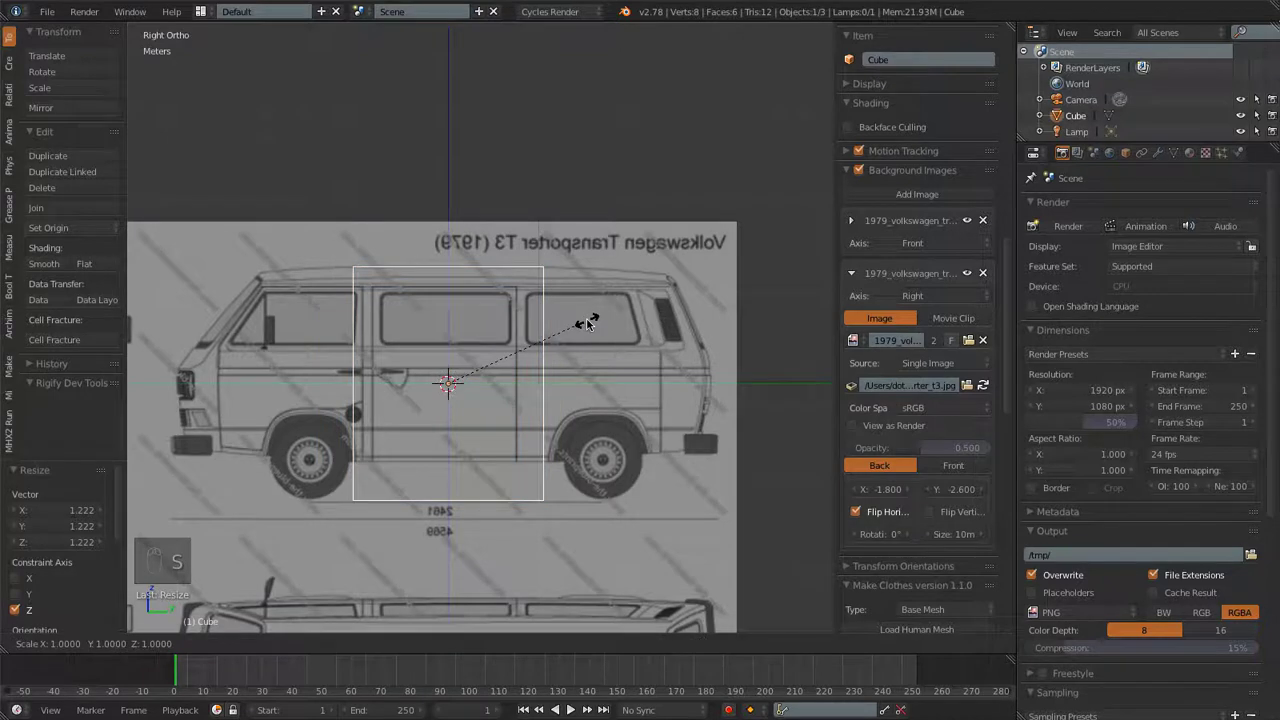
{"action": "key", "text": "y"}
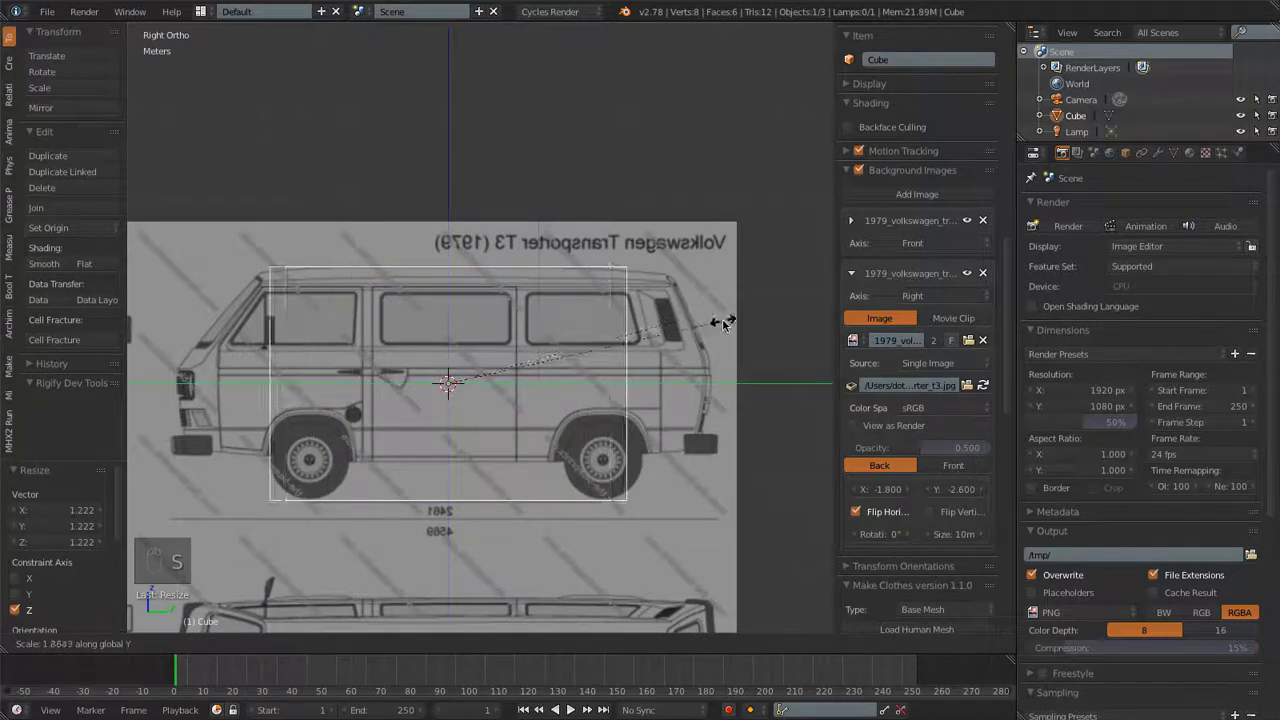
{"action": "left_click", "coordinate": [177, 337]}
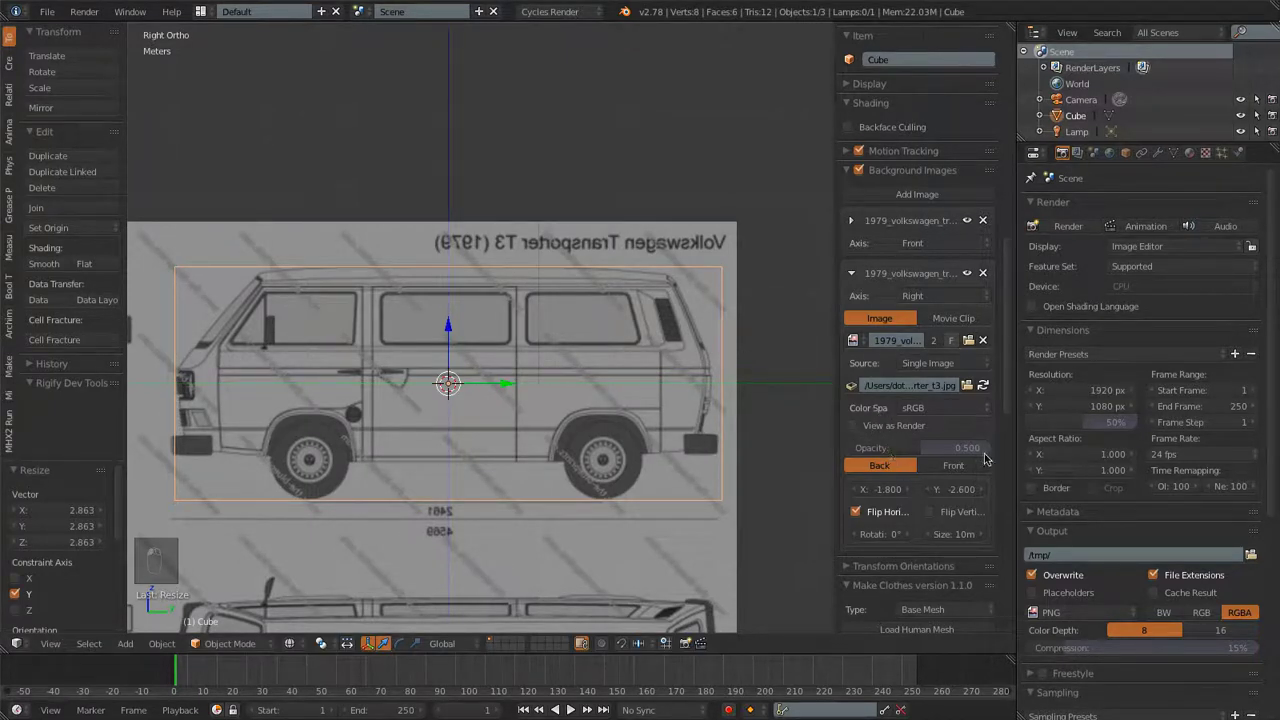
Try Y offsets of -2.61 and -2.64 for the side-view background image and return it to -2.6
{"action": "left_click", "coordinate": [962, 490]}
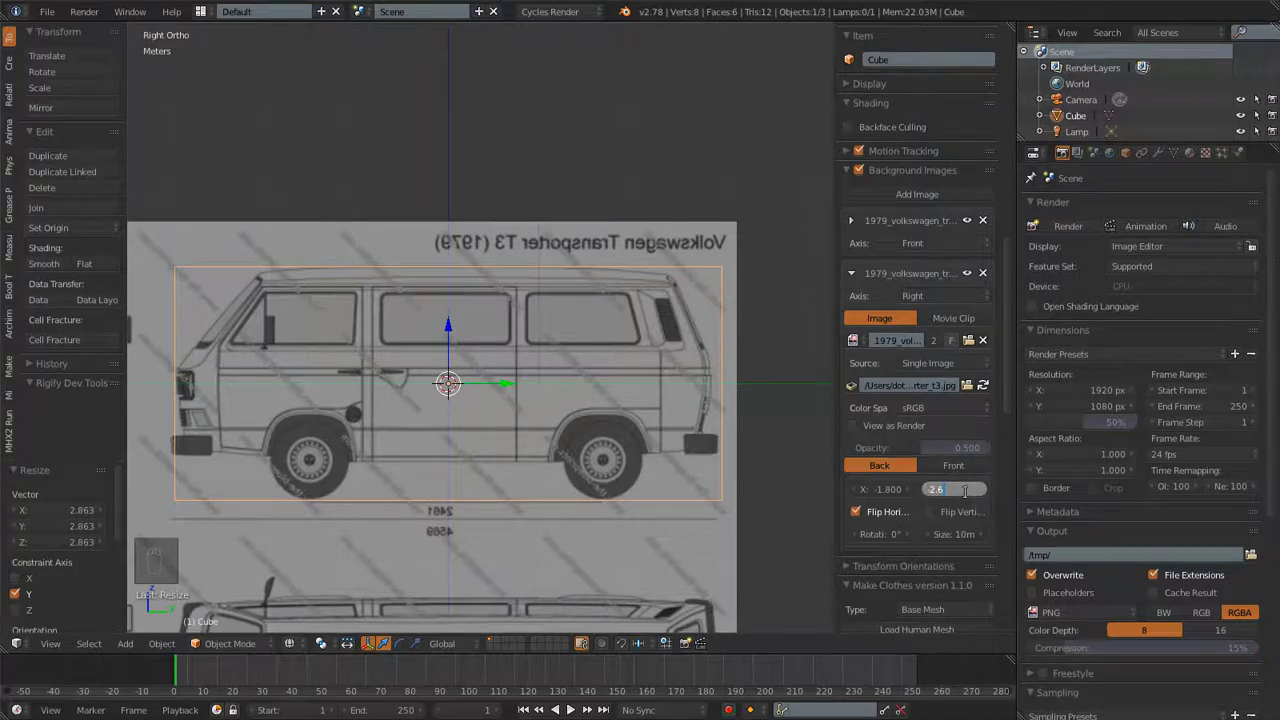
{"action": "type", "text": "1"}
{"action": "key", "text": "Return"}
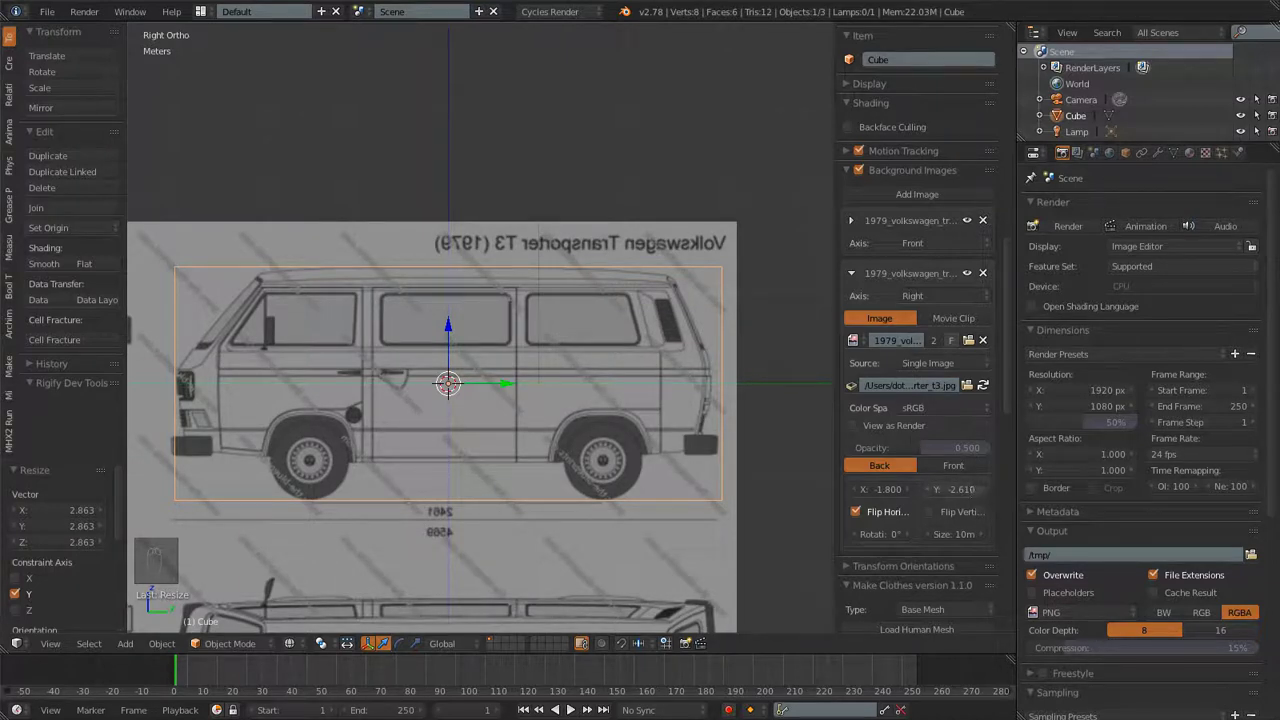
{"action": "left_click", "coordinate": [969, 490]}
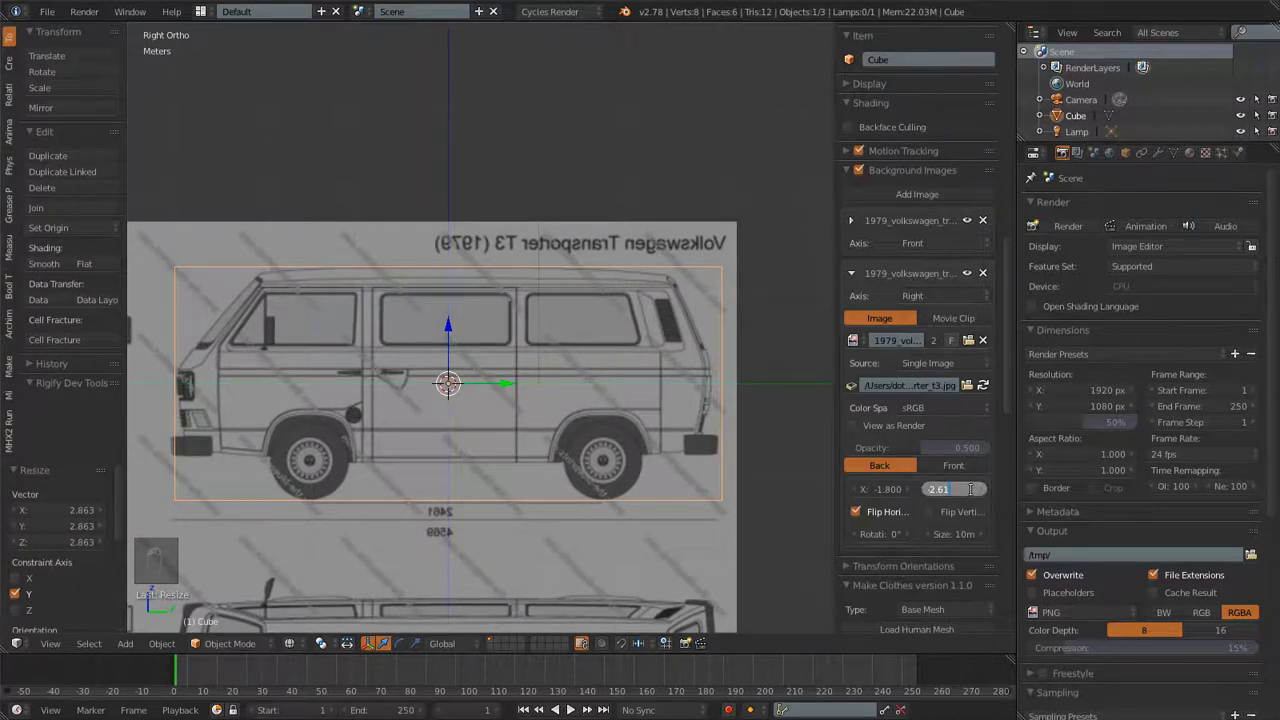
{"action": "type", "text": "4"}
{"action": "key", "text": "Return"}
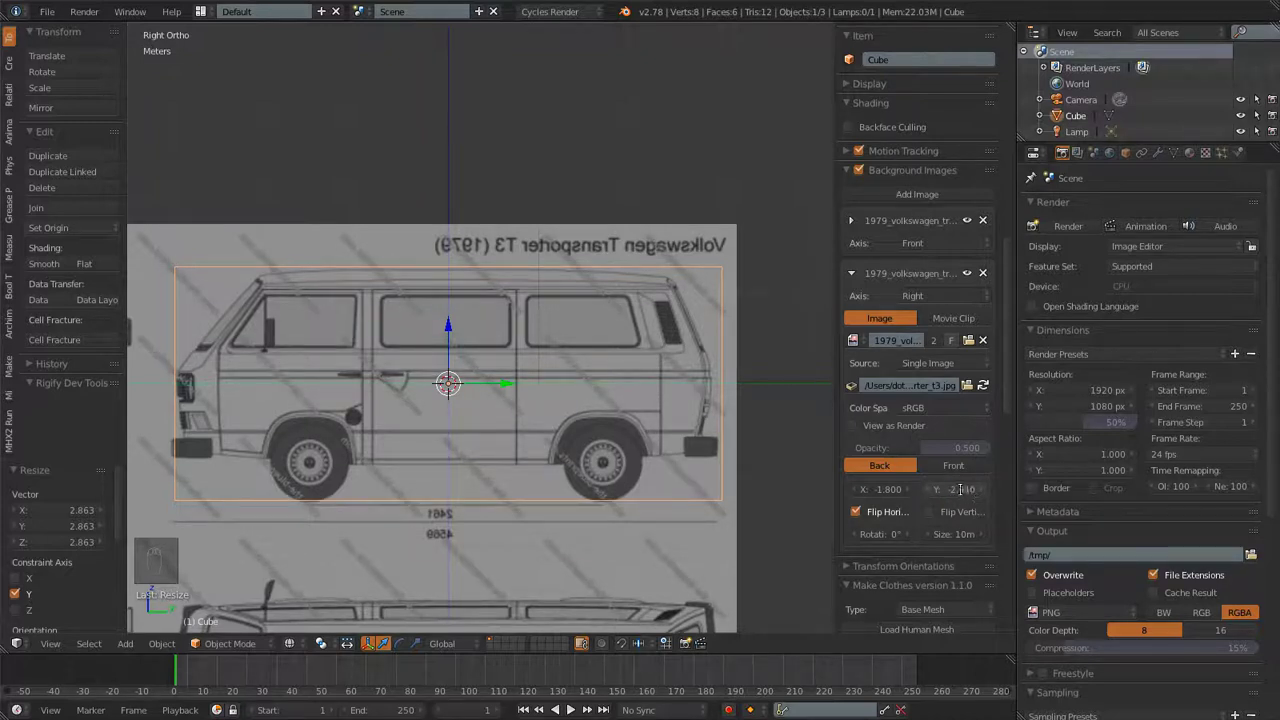
{"action": "left_click", "coordinate": [968, 489]}
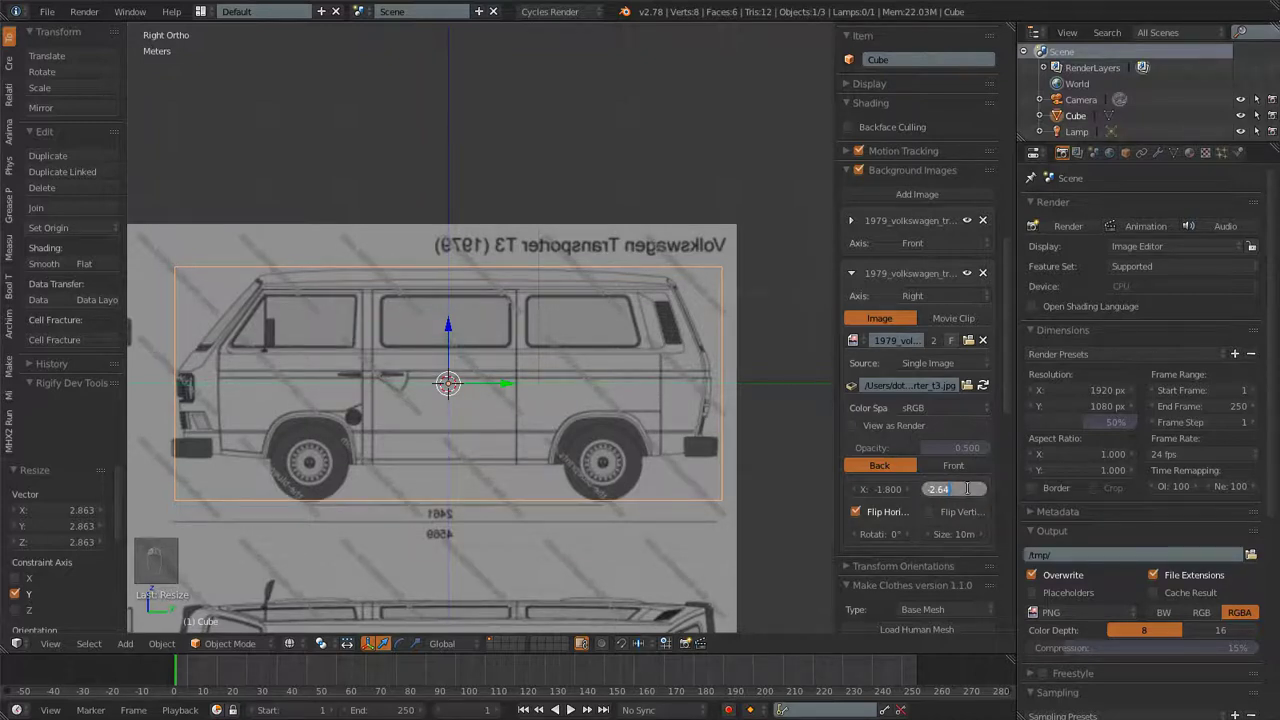
{"action": "key", "text": "BackSpace"}
{"action": "key", "text": "Return"}
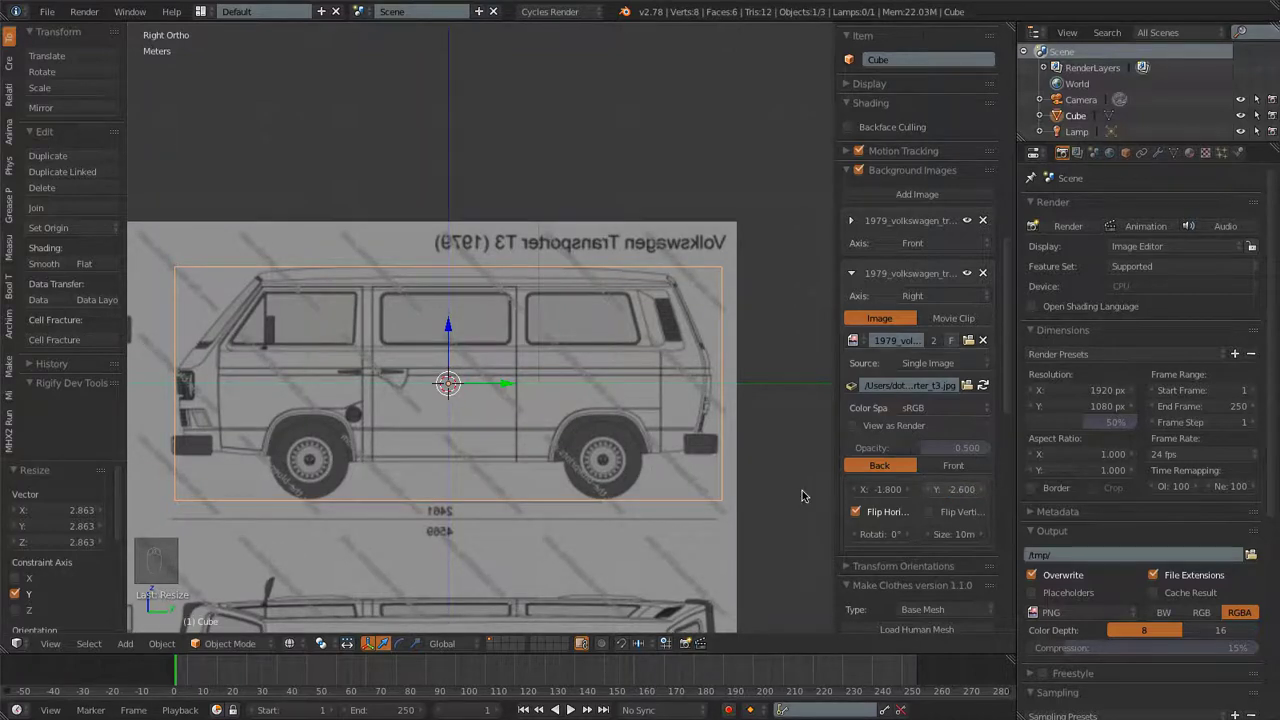
Try an X offset of -1.84 for the side-view image, then set its X offset to -1.78 and Y offset to -2.59
{"action": "left_click", "coordinate": [885, 489]}
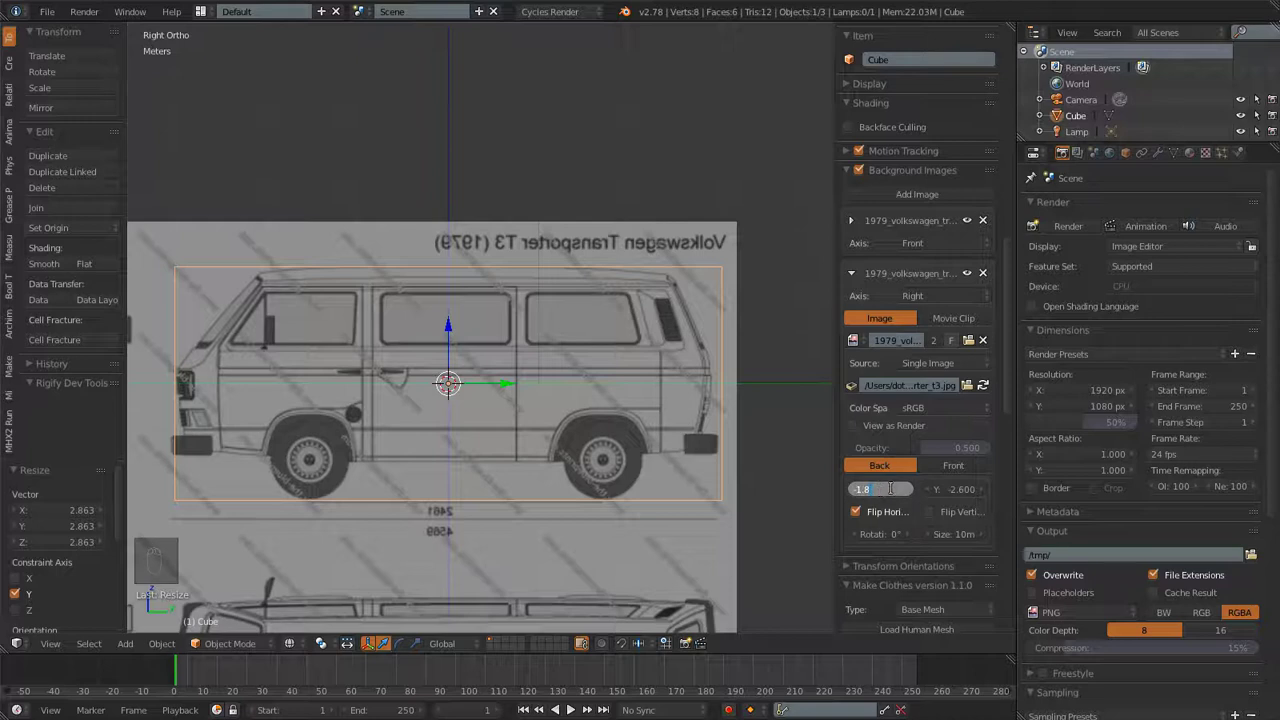
{"action": "key", "text": "Return"}
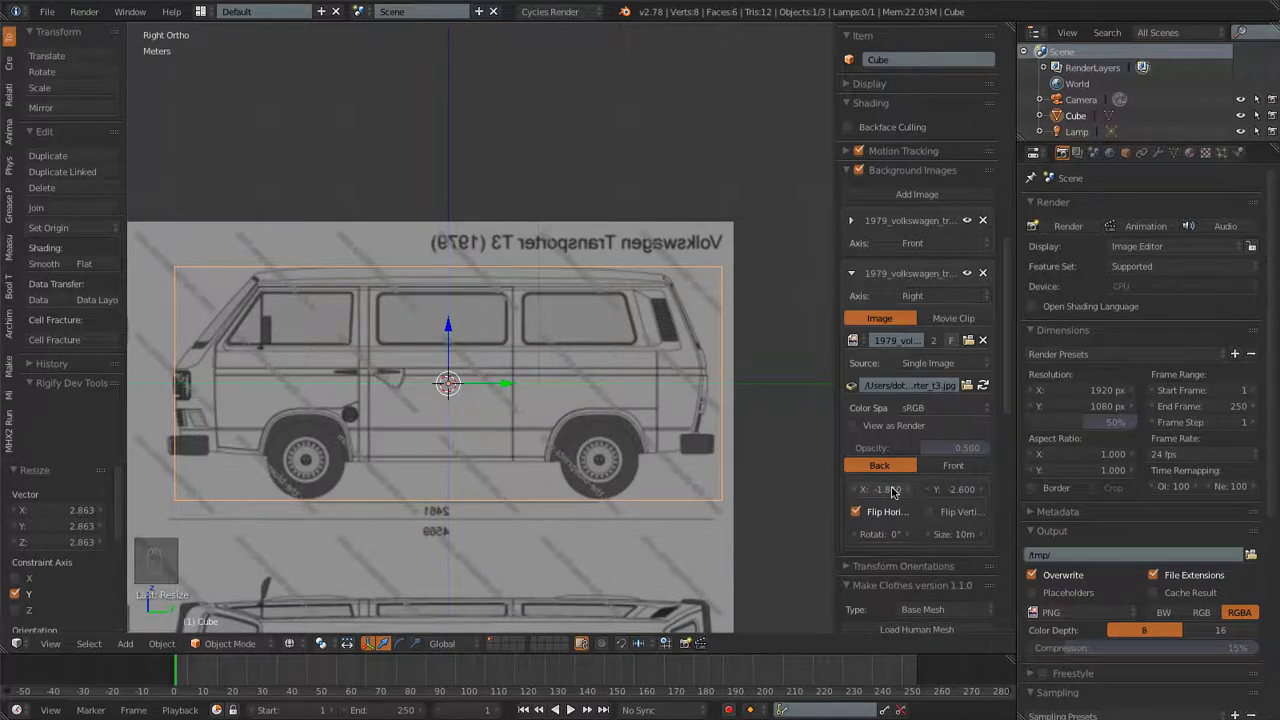
{"action": "left_click", "coordinate": [891, 489]}
{"action": "left_click_drag", "start_coordinate": [889, 489], "coordinate": [868, 489]}
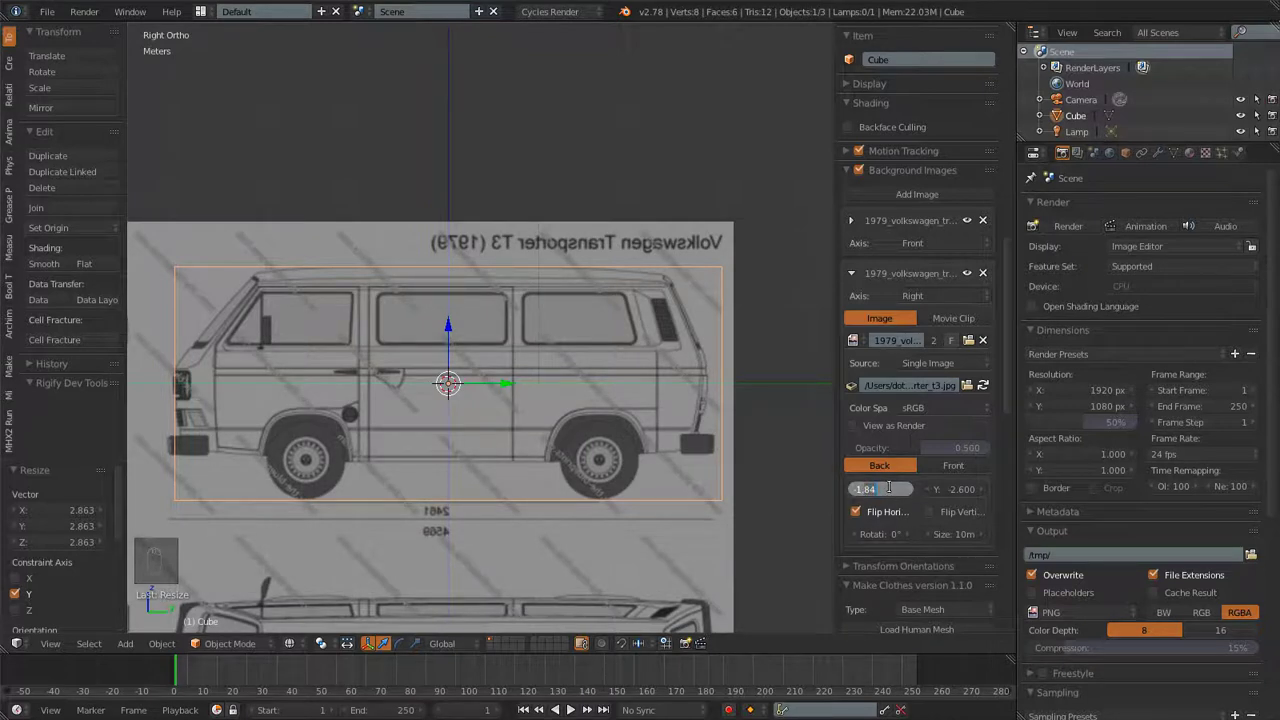
{"action": "type", "text": "79"}
{"action": "key", "text": "Return"}
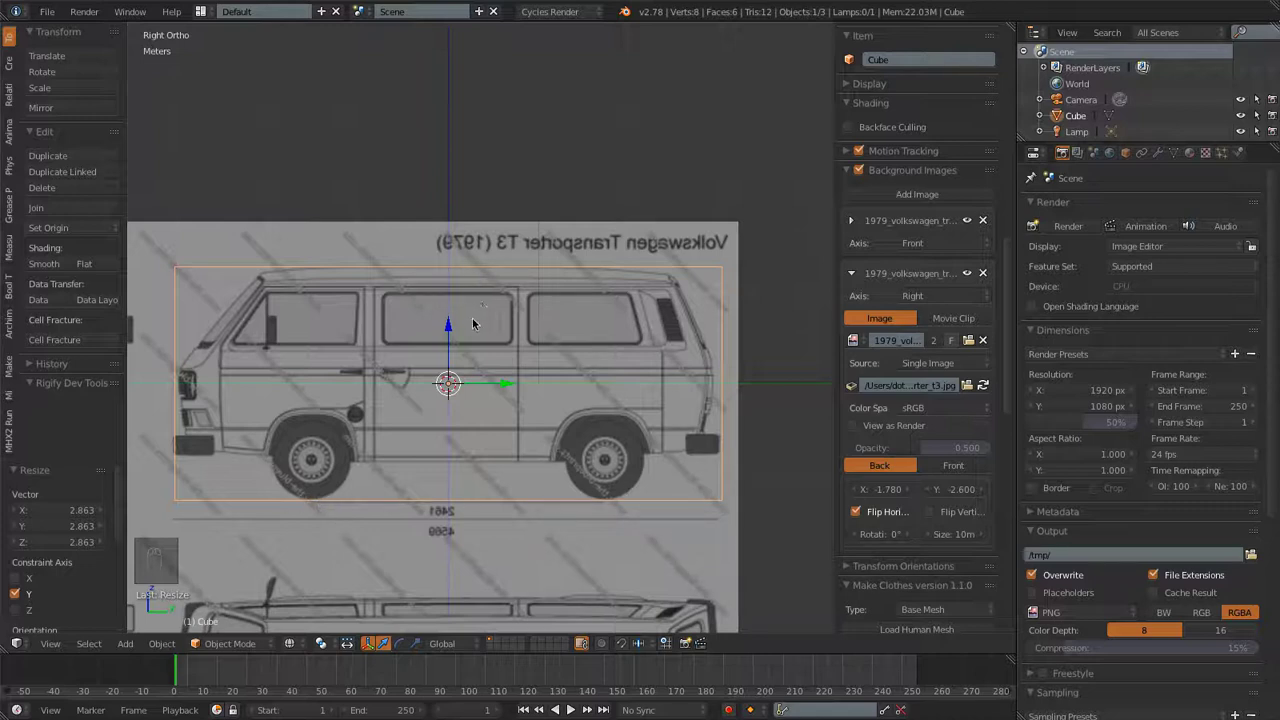
{"action": "left_click", "coordinate": [950, 489]}
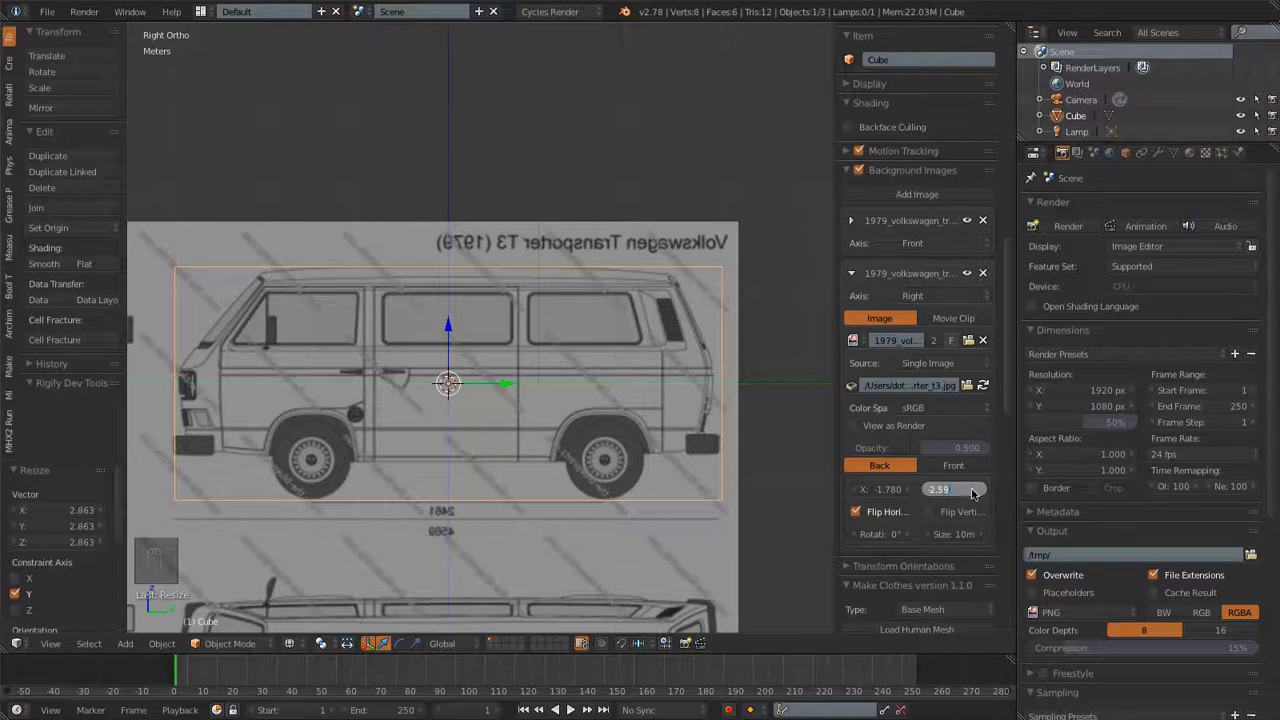
{"action": "key", "text": "Return"}
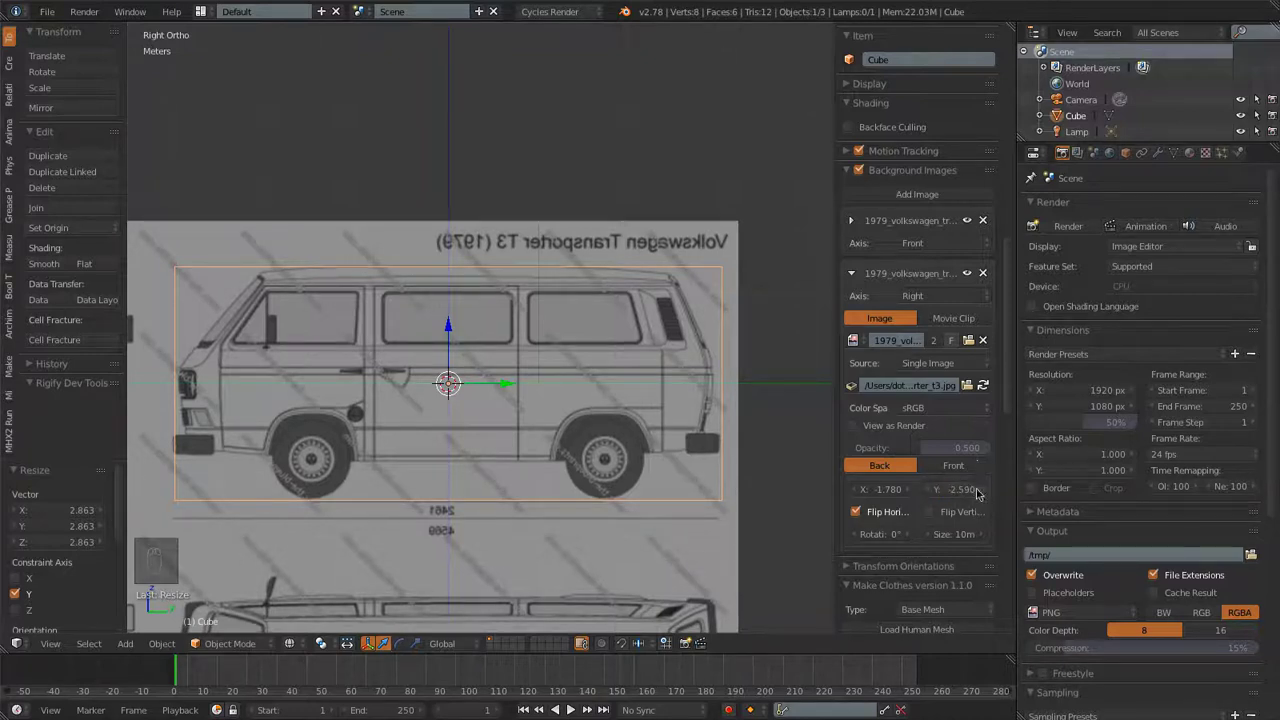
Set the side-view background image's Y offset to -2.61 and collapse its settings
{"action": "left_click", "coordinate": [984, 489]}
{"action": "left_click", "coordinate": [982, 489]}
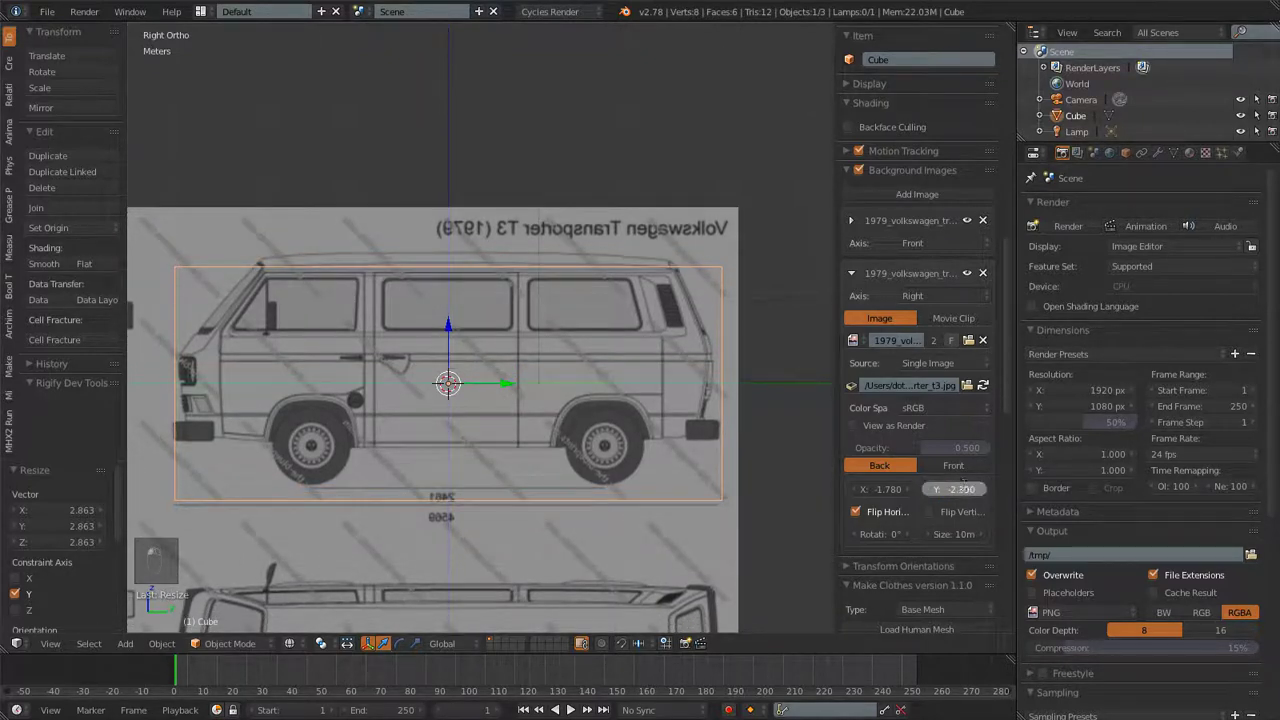
{"action": "left_click", "coordinate": [957, 489]}
{"action": "key", "text": "BackSpace"}
{"action": "type", "text": "6"}
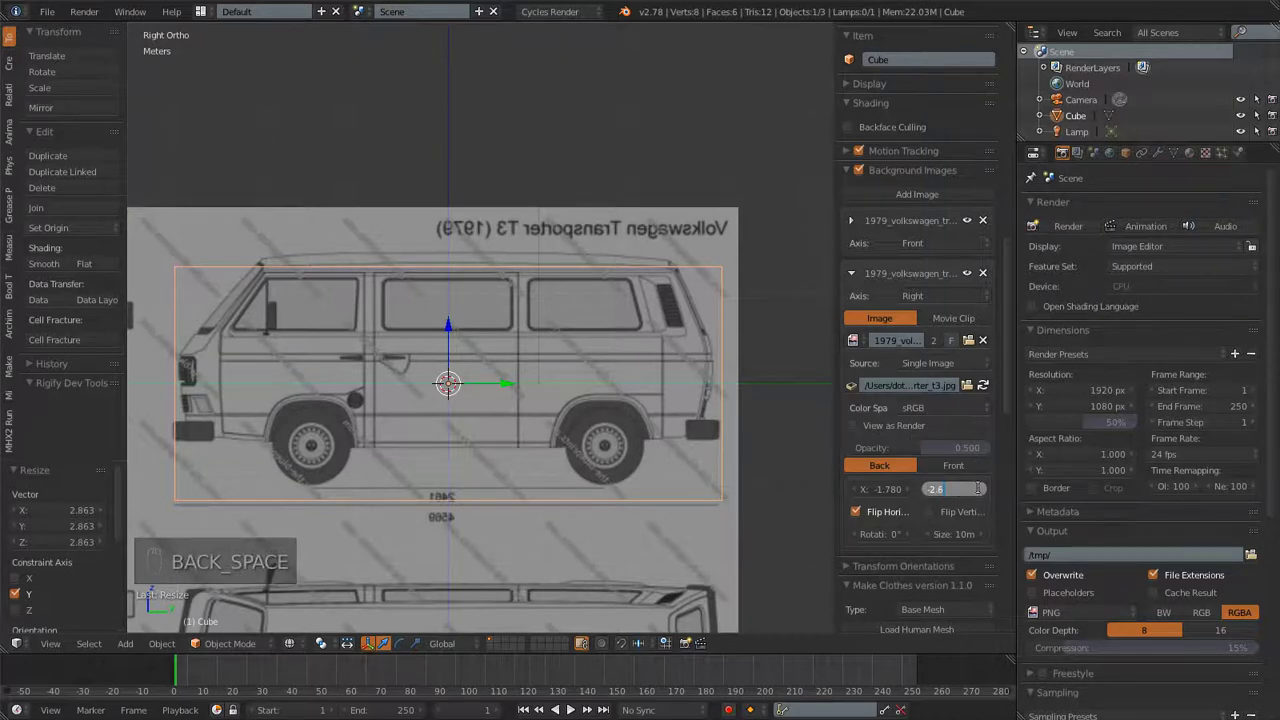
{"action": "type", "text": "1"}
{"action": "key", "text": "Return"}
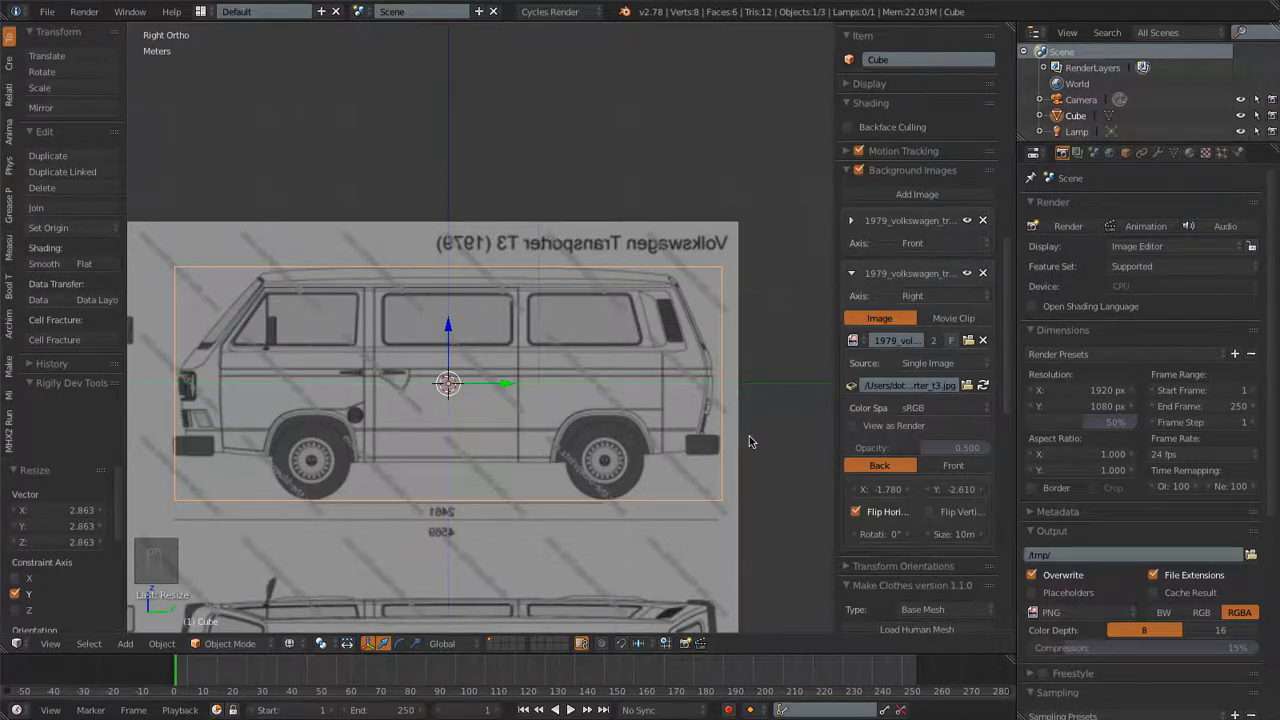
{"action": "left_click", "coordinate": [852, 273]}
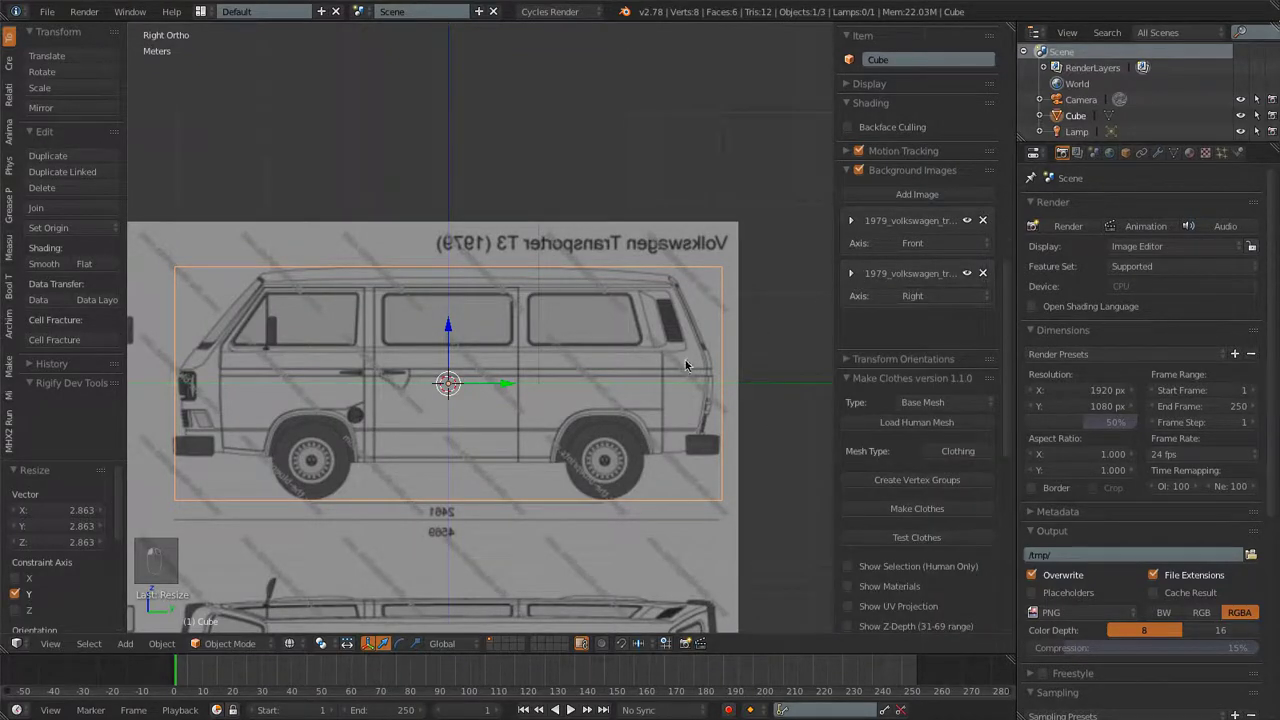
Add a third background image using 1979_volkswagen_transporter_t3.jpg and assign it to the Top axis
{"action": "scroll", "coordinate": [685, 360], "scroll_direction": "down", "scroll_amount": 6}
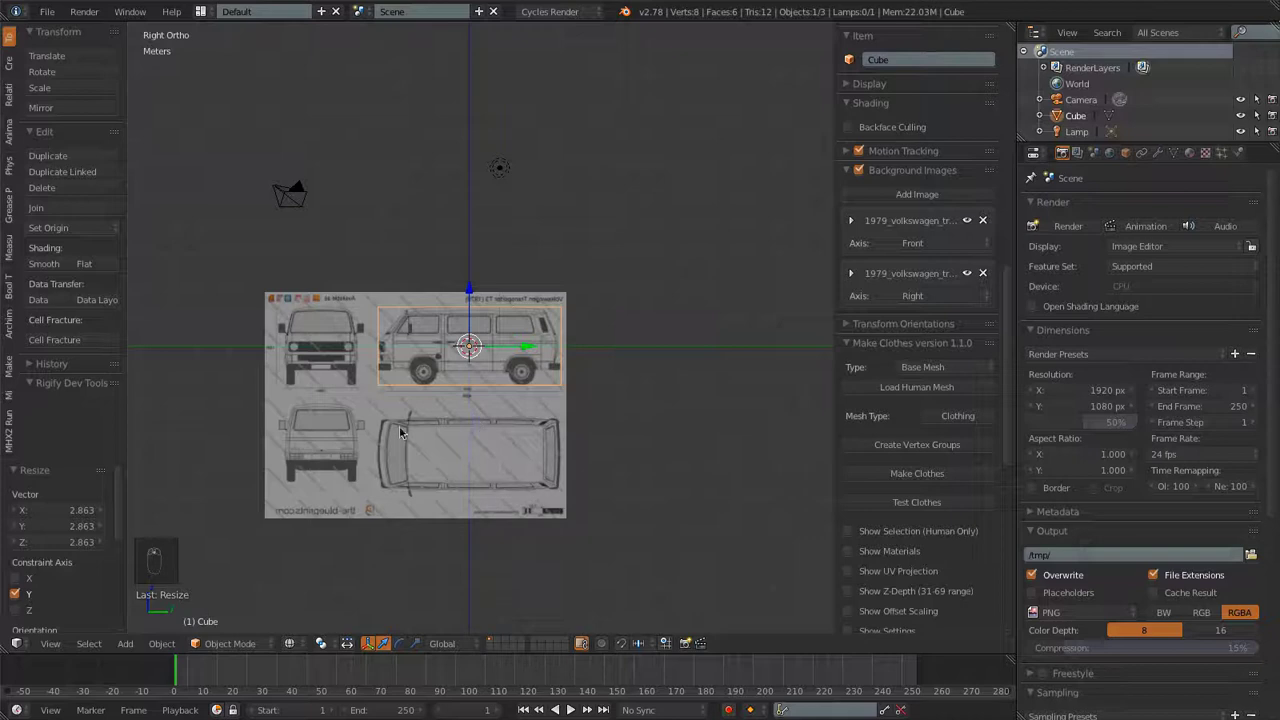
{"action": "scroll", "coordinate": [600, 430], "scroll_direction": "up", "scroll_amount": 2}
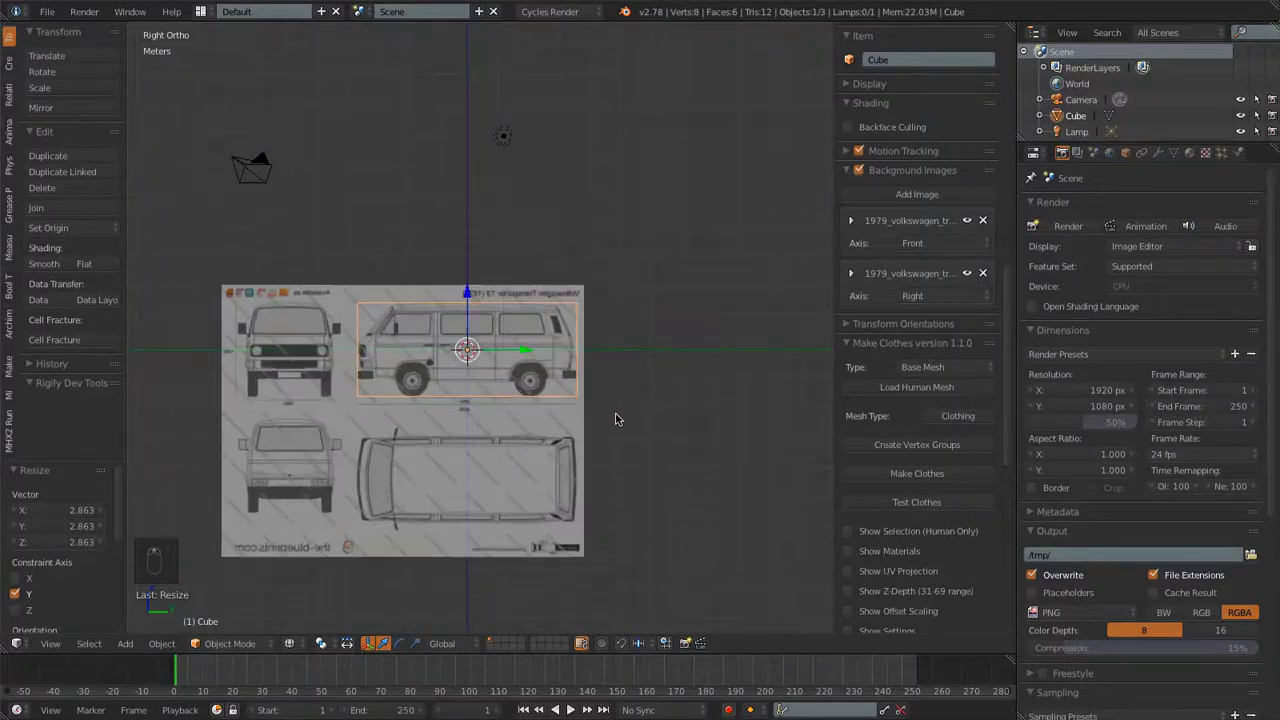
{"action": "left_click", "coordinate": [917, 194]}
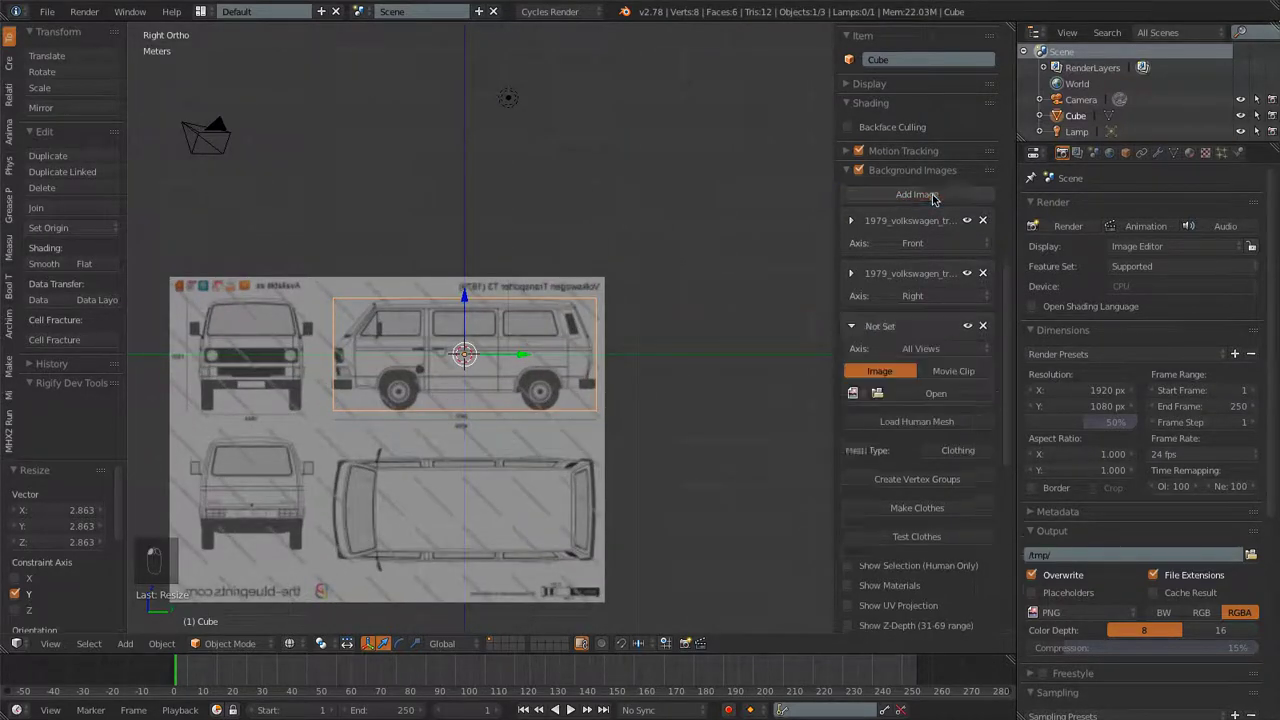
{"action": "left_click", "coordinate": [940, 349]}
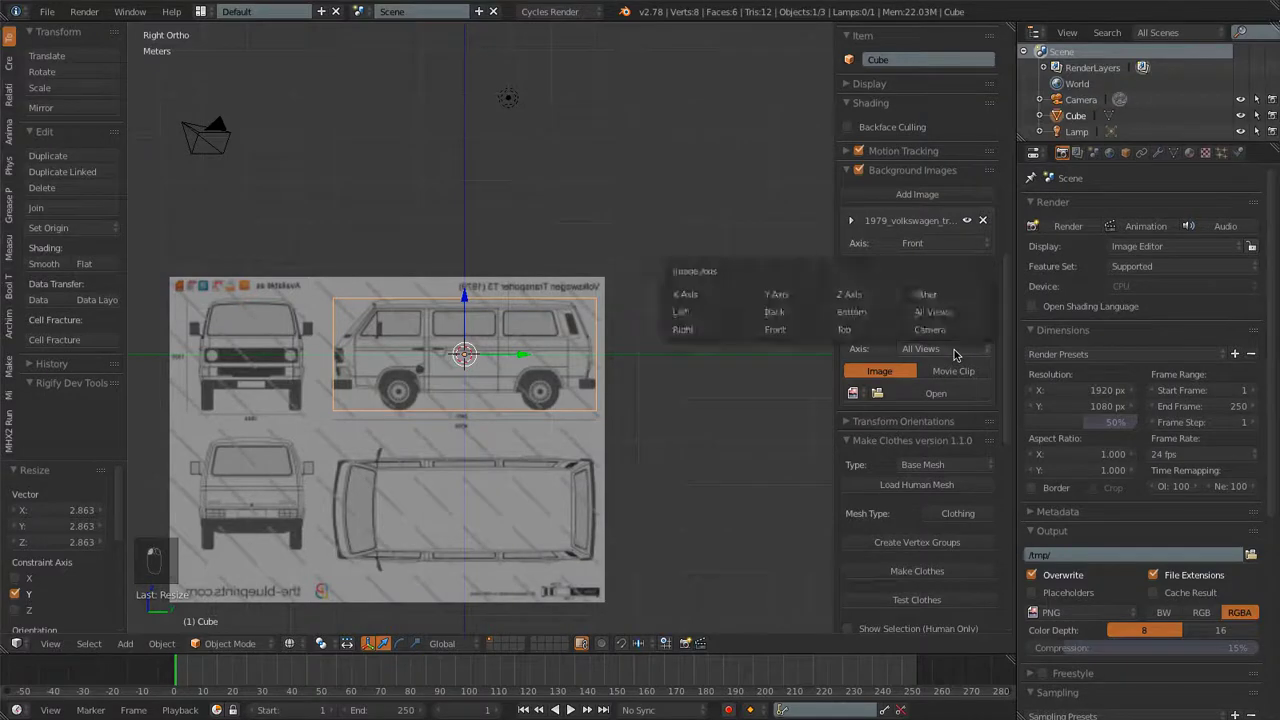
{"action": "left_click", "coordinate": [853, 330]}
{"action": "left_click", "coordinate": [853, 393]}
{"action": "left_click", "coordinate": [876, 420]}
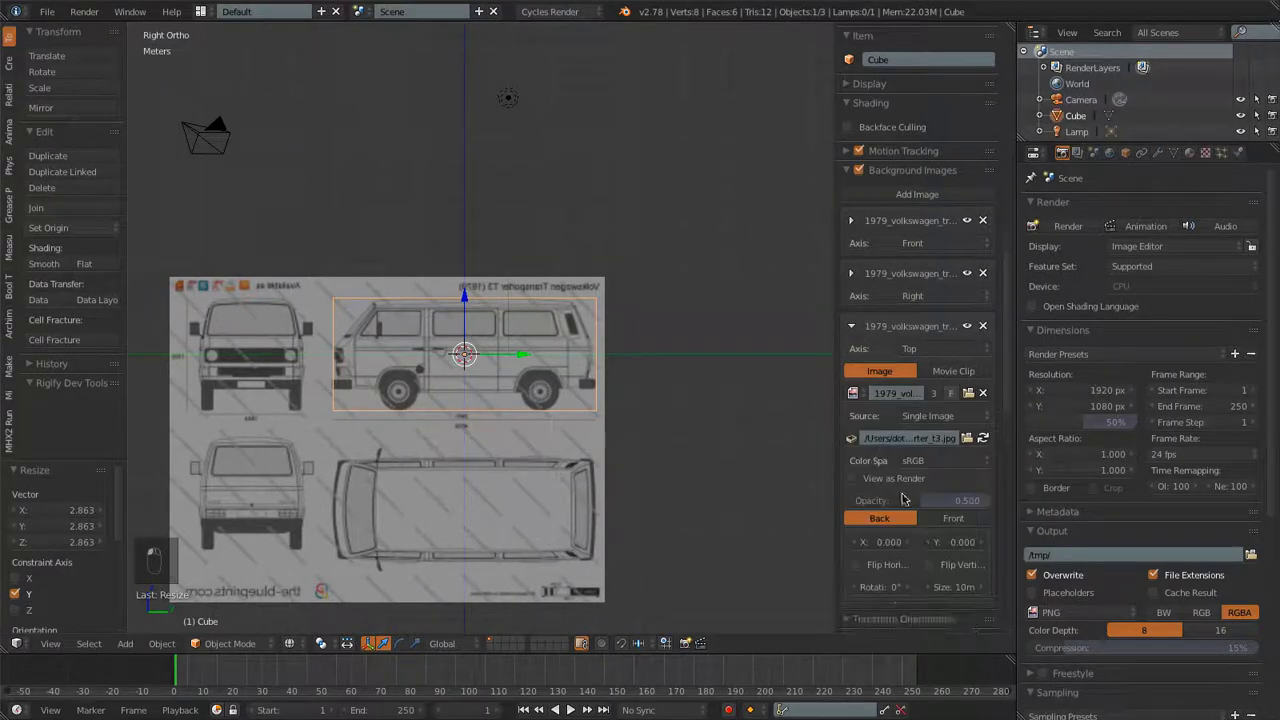
{"action": "scroll", "coordinate": [870, 425], "scroll_direction": "down", "scroll_amount": 2}
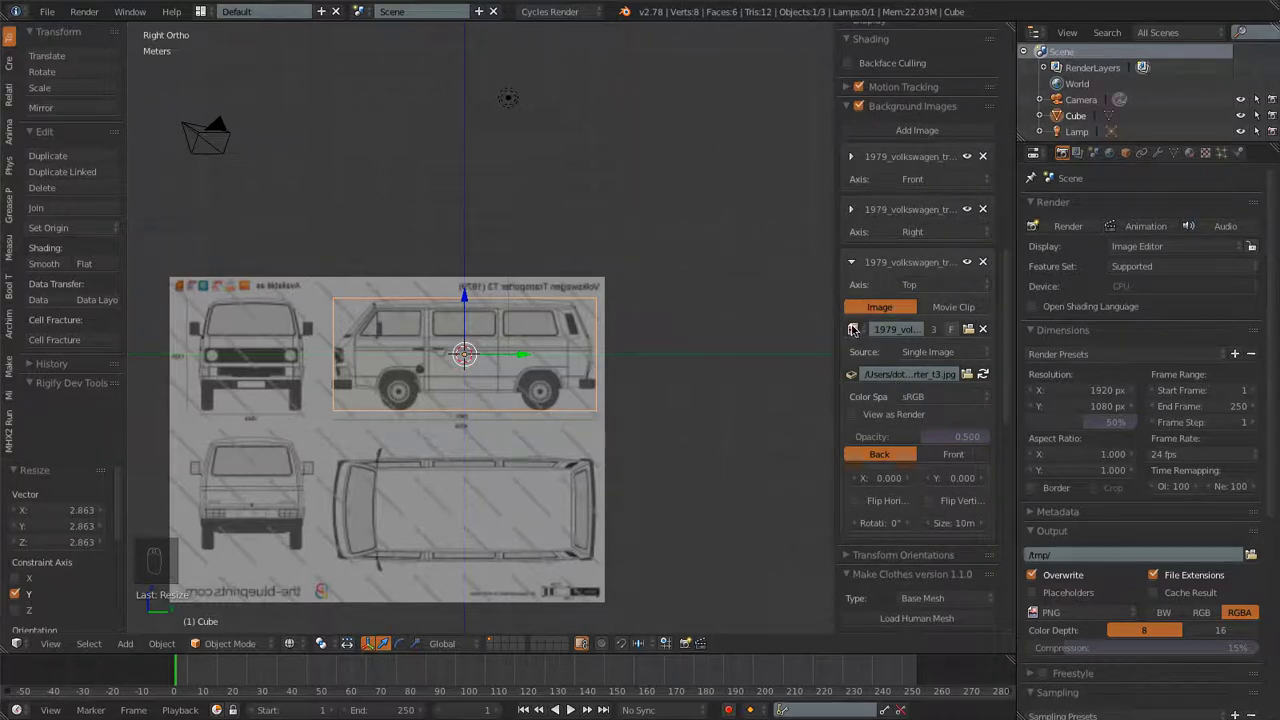
{"action": "left_click", "coordinate": [853, 331]}
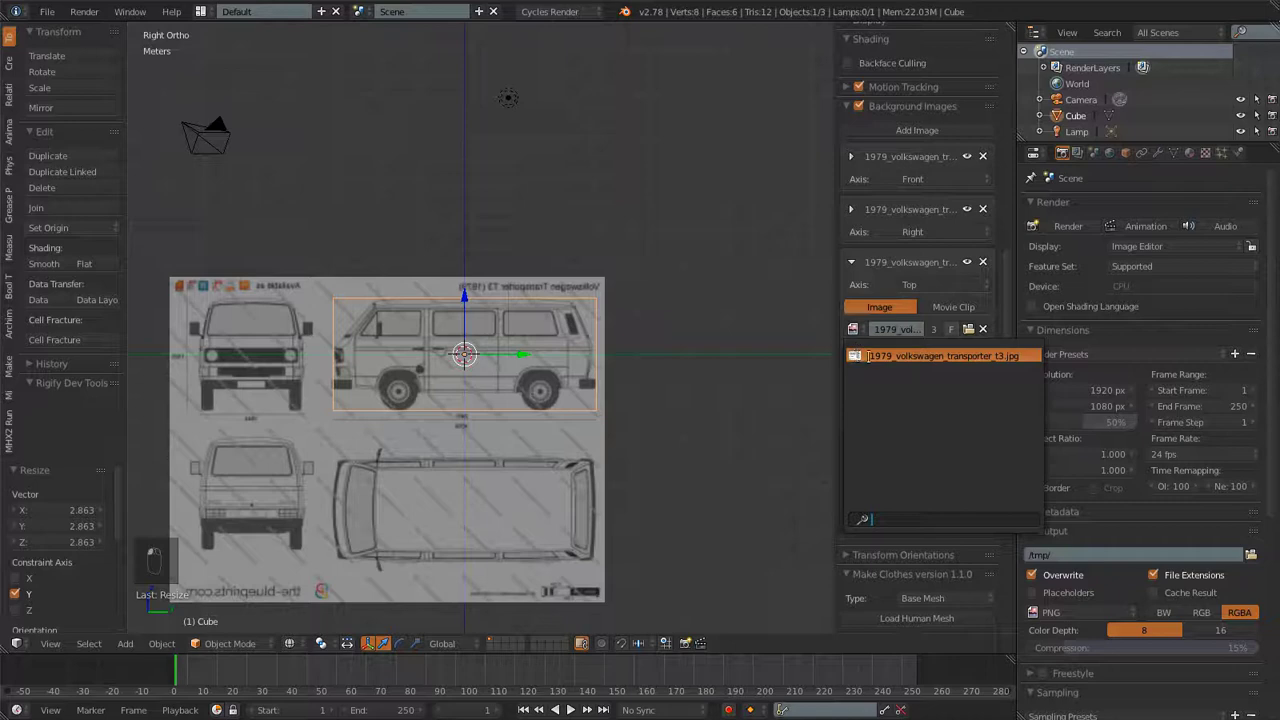
{"action": "left_click", "coordinate": [868, 356]}
In top view, rotate the new background image 90° and offset it to X 1.6 and Y -2.4 over the cube
{"action": "key", "text": "KP_7"}
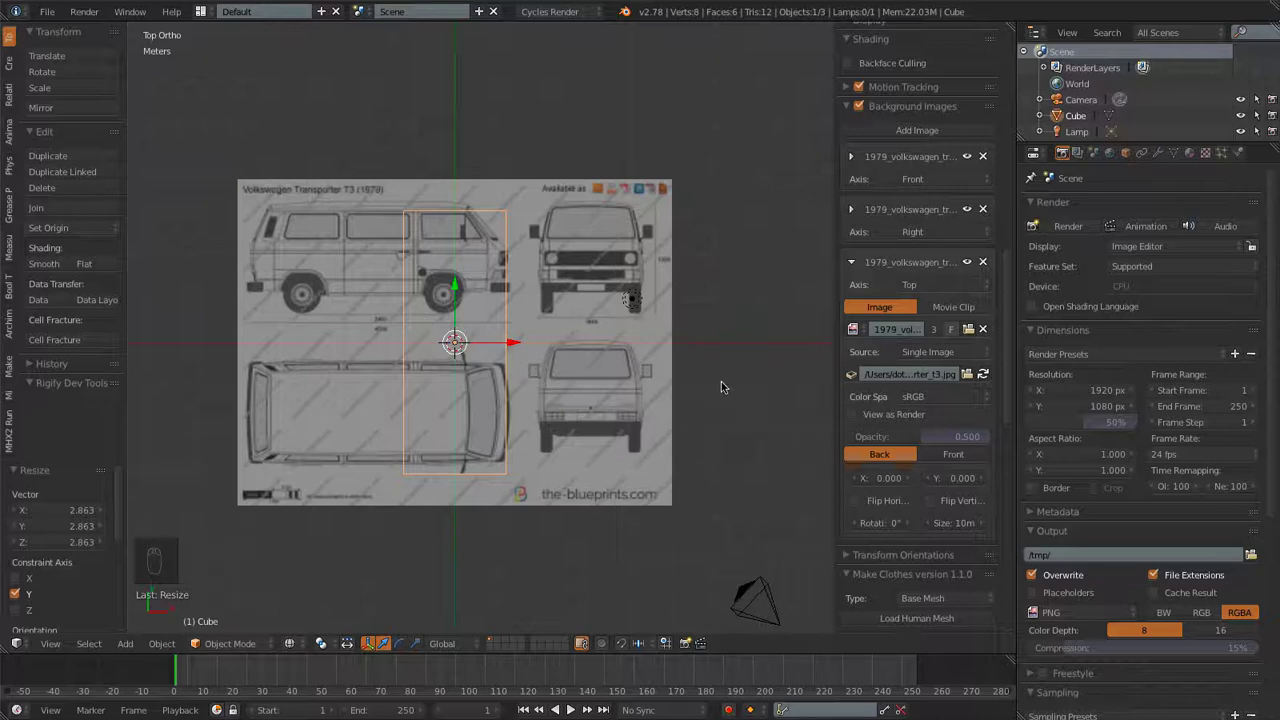
{"action": "left_click", "coordinate": [881, 523]}
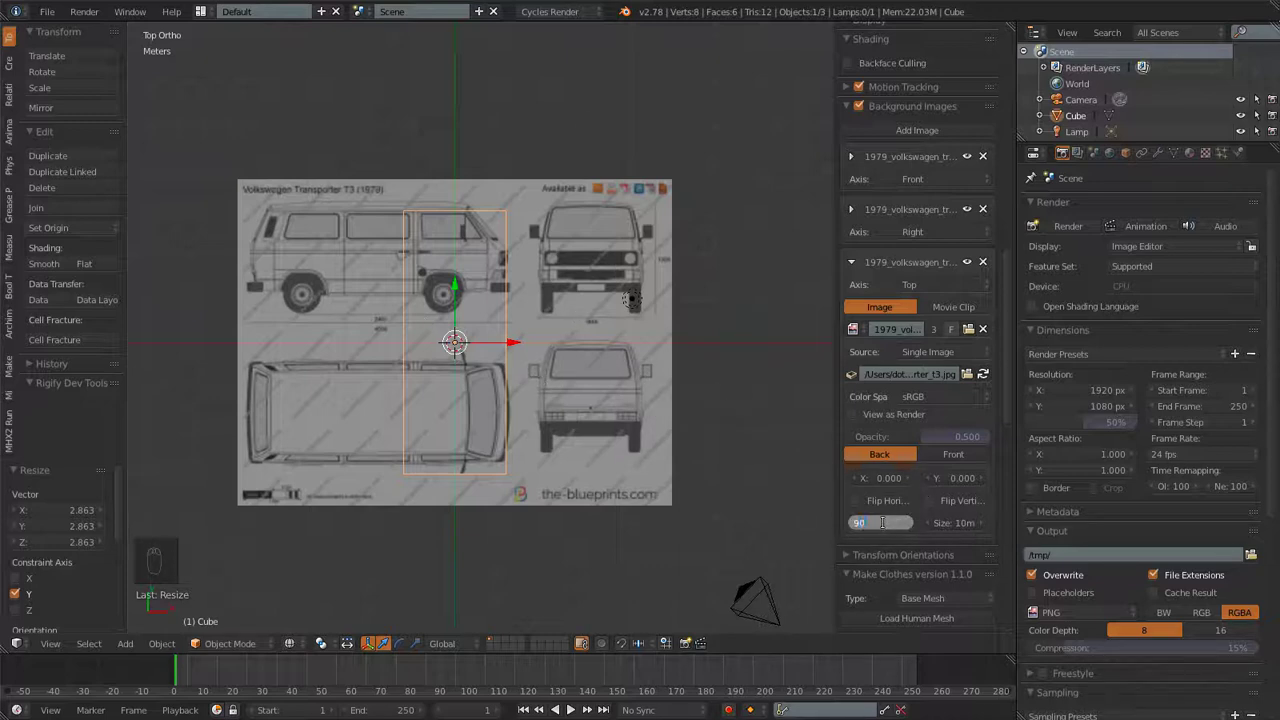
{"action": "key", "text": "Return"}
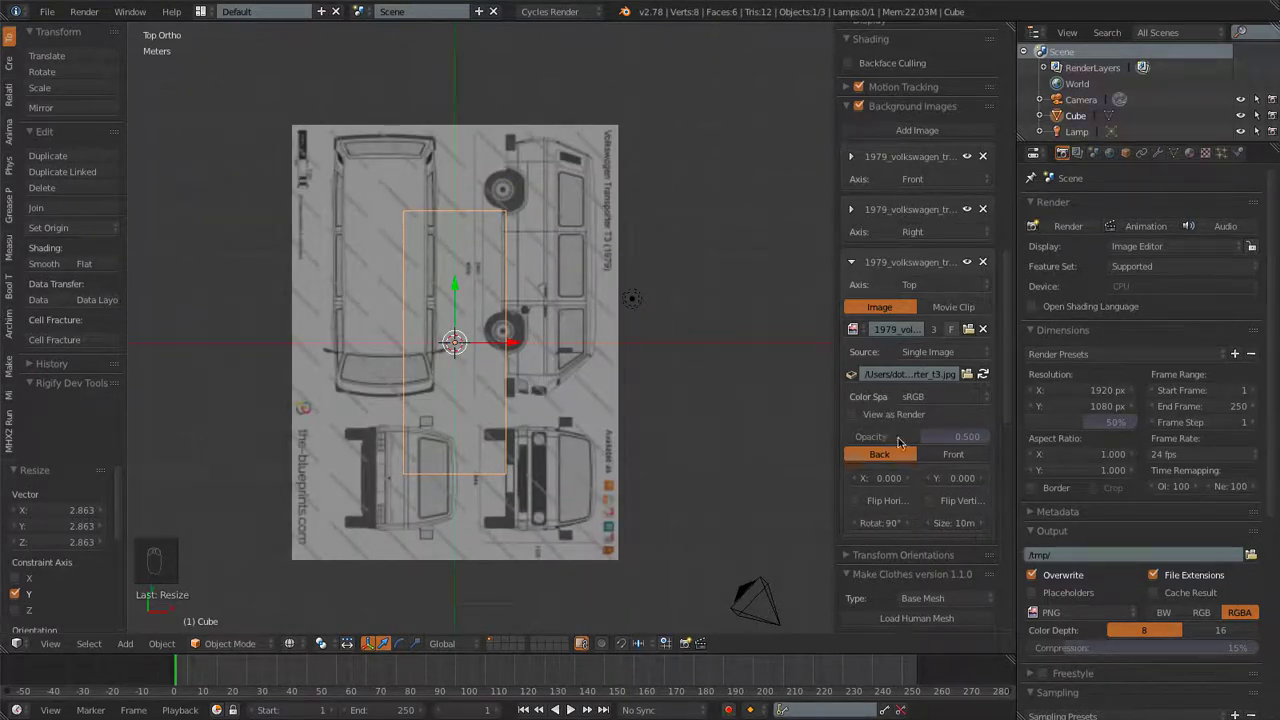
{"action": "left_click", "coordinate": [877, 524]}
{"action": "left_click", "coordinate": [908, 491]}
{"action": "left_click_drag", "start_coordinate": [879, 480], "coordinate": [962, 485]}
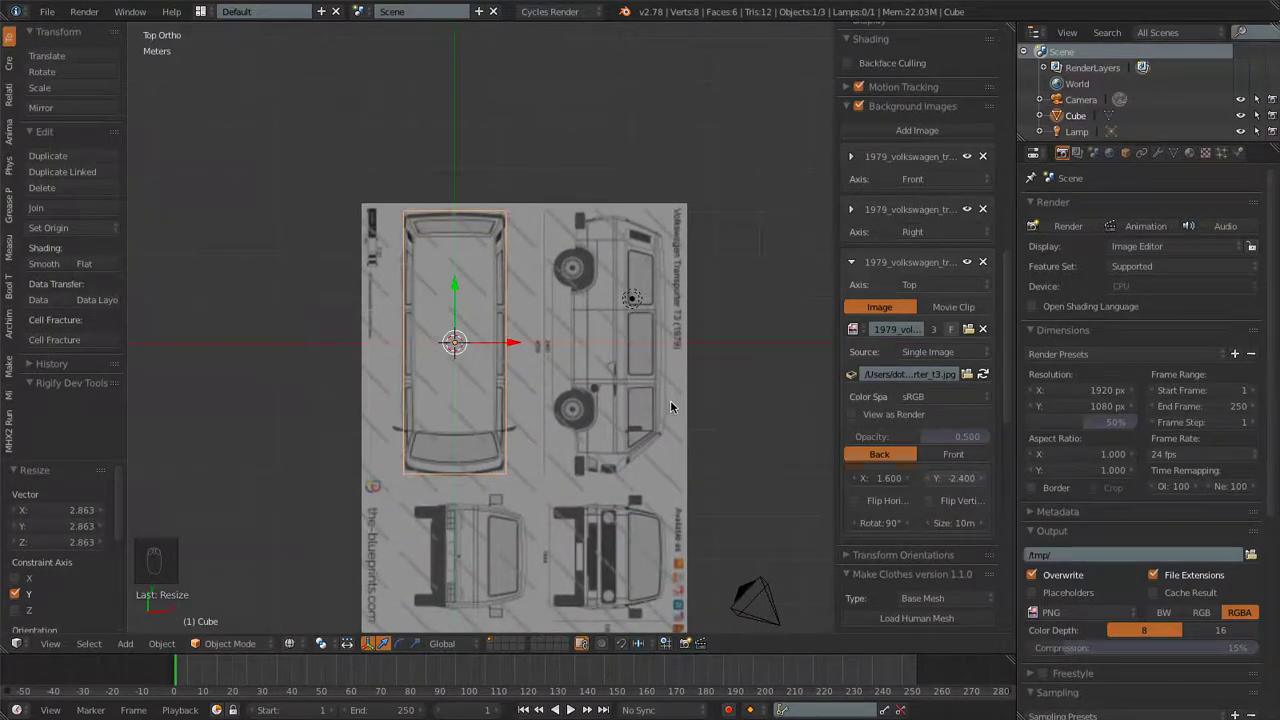
Set the top-view background image's Y offset to -2.35 to centre the van's length on the cube
{"action": "scroll", "coordinate": [670, 407], "scroll_direction": "up", "scroll_amount": 4}
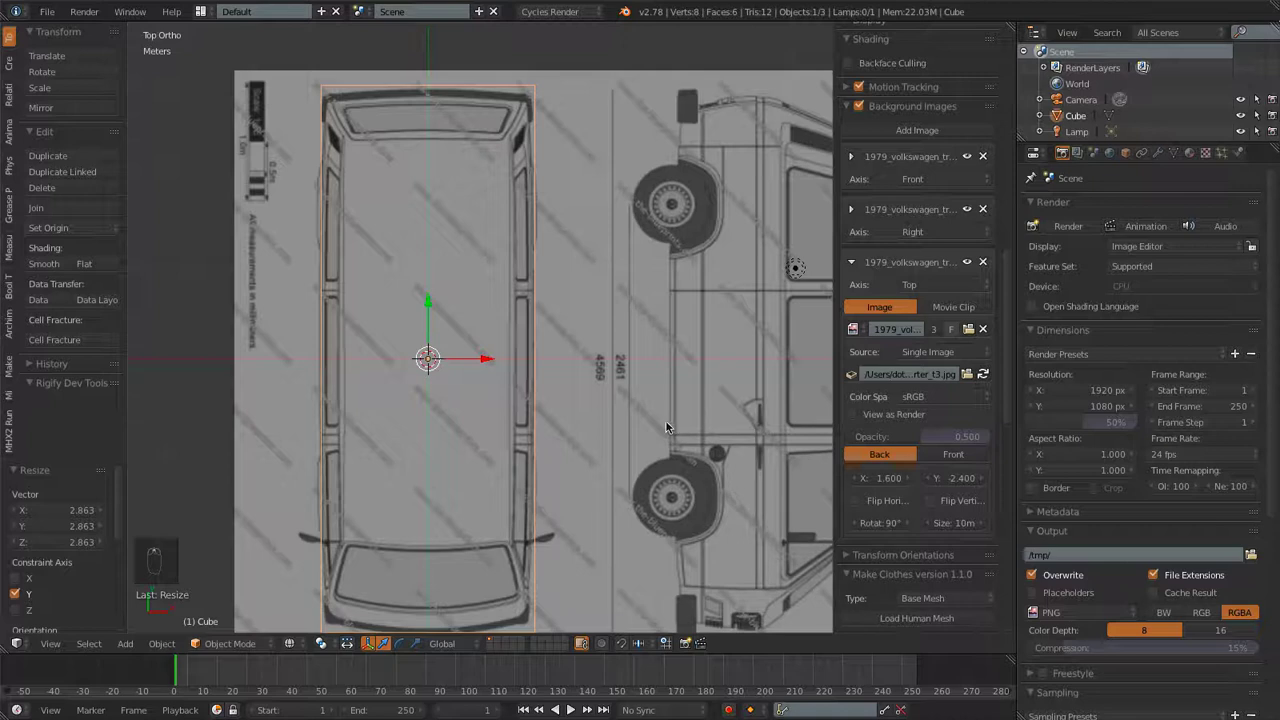
{"action": "middle_click_drag", "start_coordinate": [666, 421], "coordinate": [666, 391], "text": "shift"}
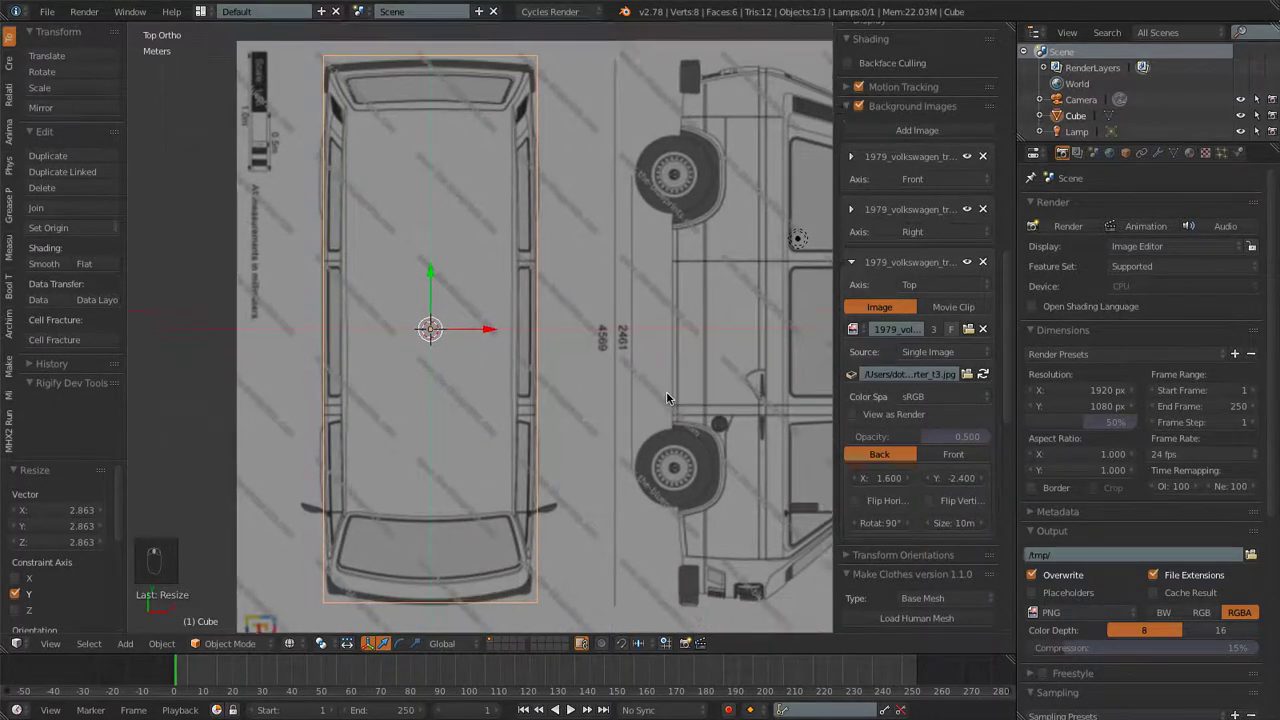
{"action": "left_click", "coordinate": [962, 485]}
{"action": "mouse_move", "coordinate": [962, 485]}
{"action": "left_mouse_down"}
{"action": "mouse_move", "coordinate": [976, 485]}
{"action": "mouse_move", "coordinate": [965, 485]}
{"action": "left_mouse_up"}
{"action": "left_click", "coordinate": [961, 481]}
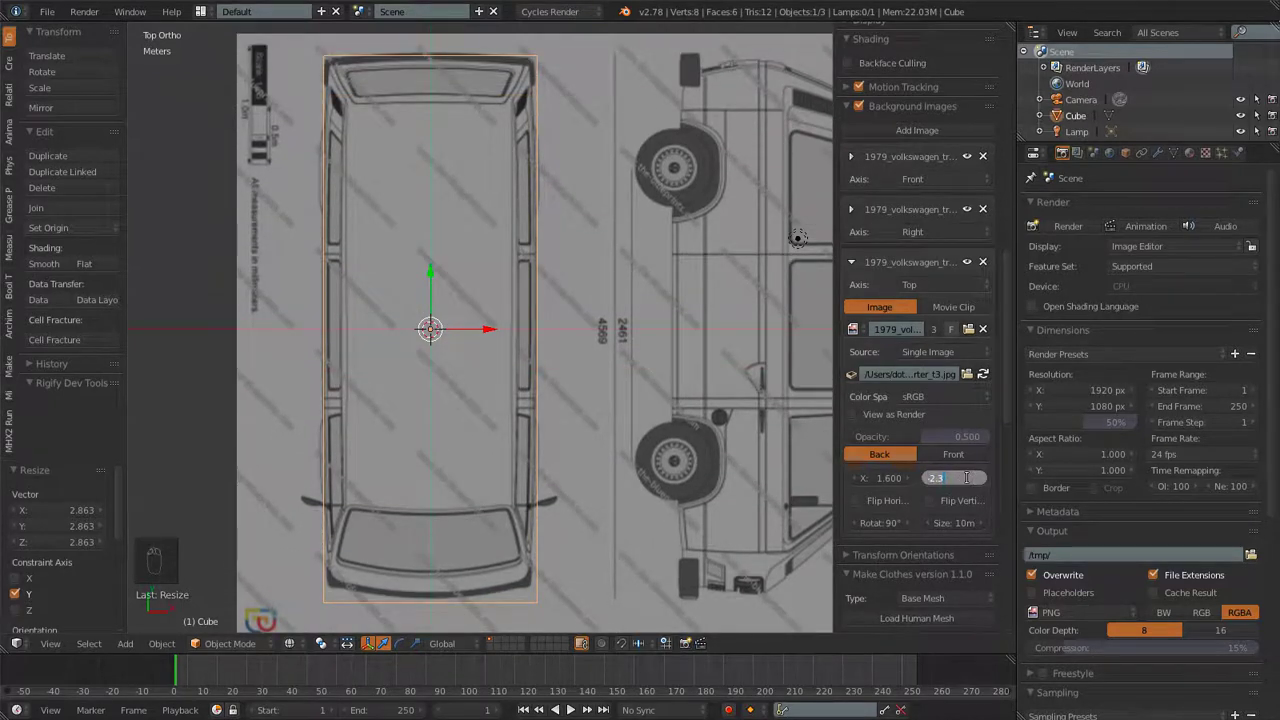
{"action": "type", "text": "-2.35"}
{"action": "key", "text": "Return"}
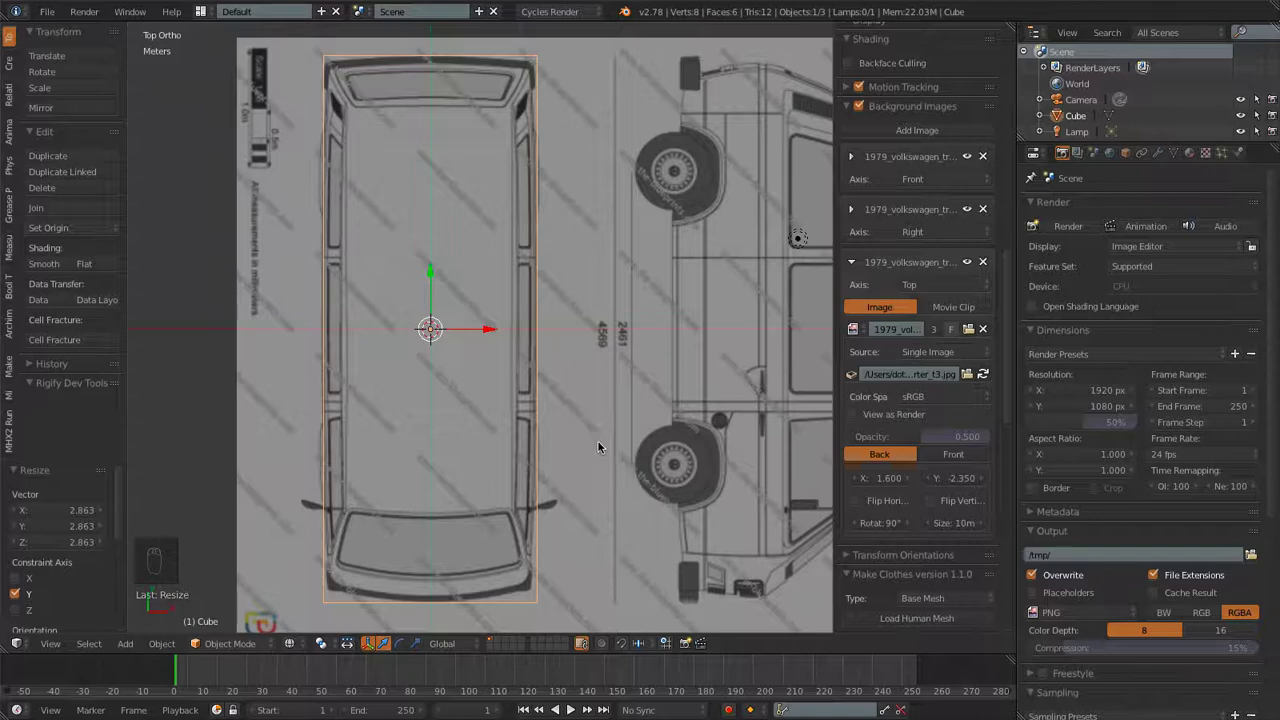
Switch to a perspective view and, in Edit Mode, select the two end vertices of the cube's upper long edge on the negative X side
{"action": "scroll", "coordinate": [598, 447], "scroll_direction": "down", "scroll_amount": 6}
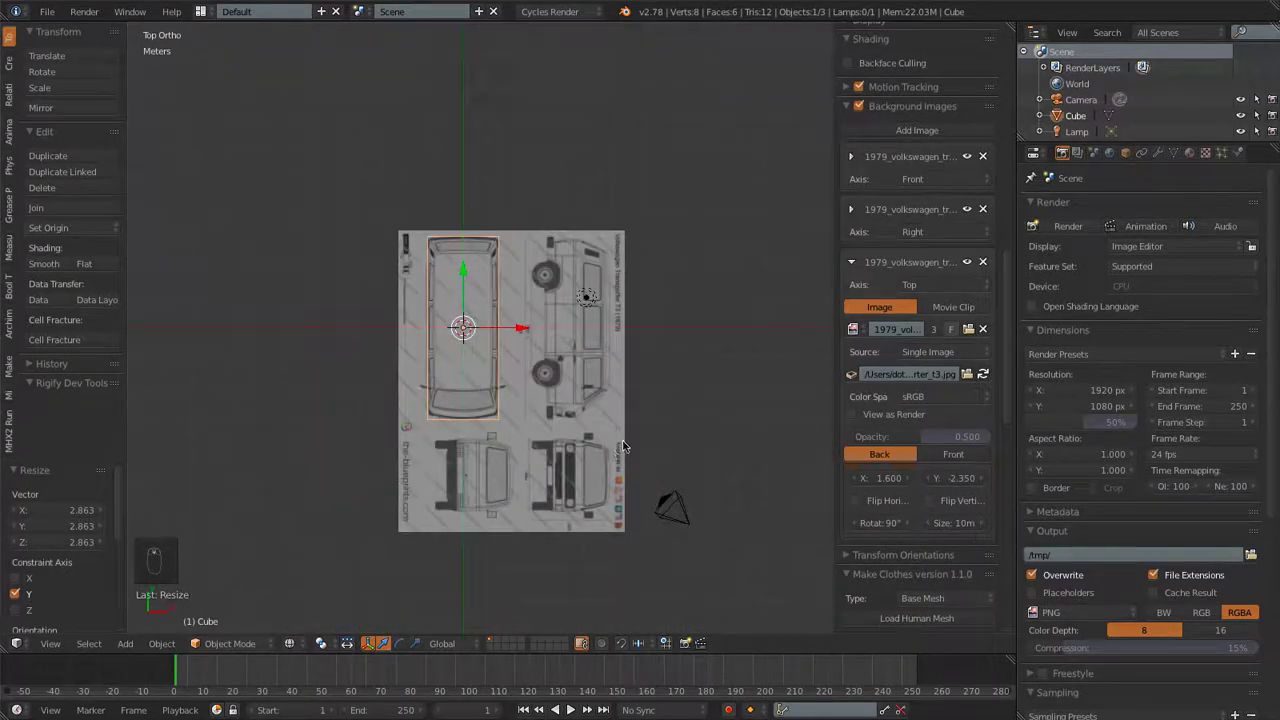
{"action": "middle_click_drag", "start_coordinate": [622, 447], "coordinate": [439, 330]}
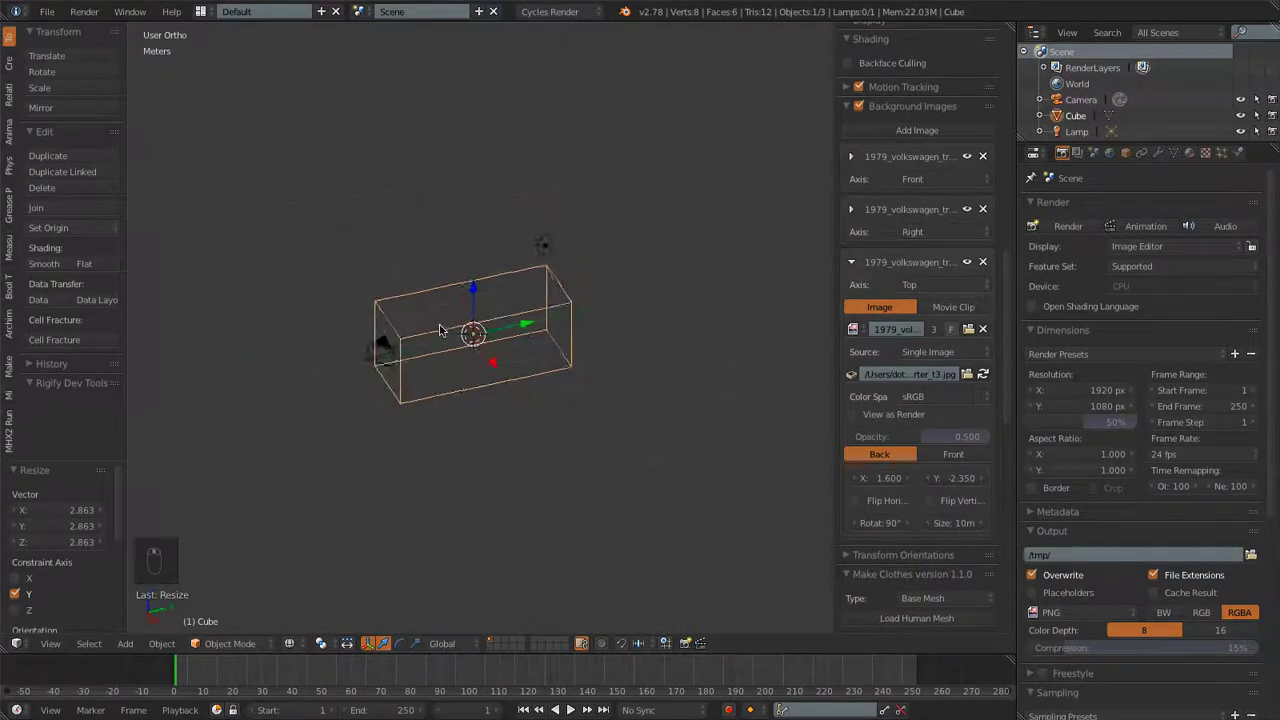
{"action": "key", "text": "KP_5"}
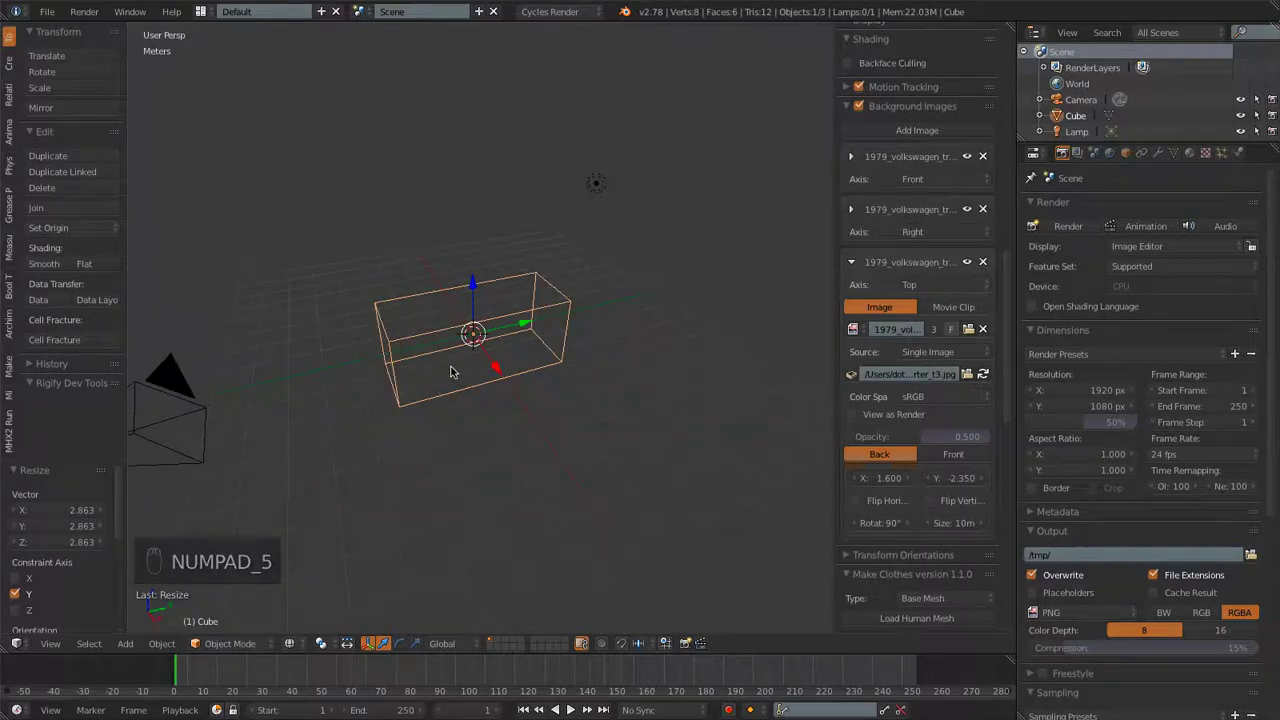
{"action": "middle_click_drag", "start_coordinate": [497, 366], "coordinate": [465, 369]}
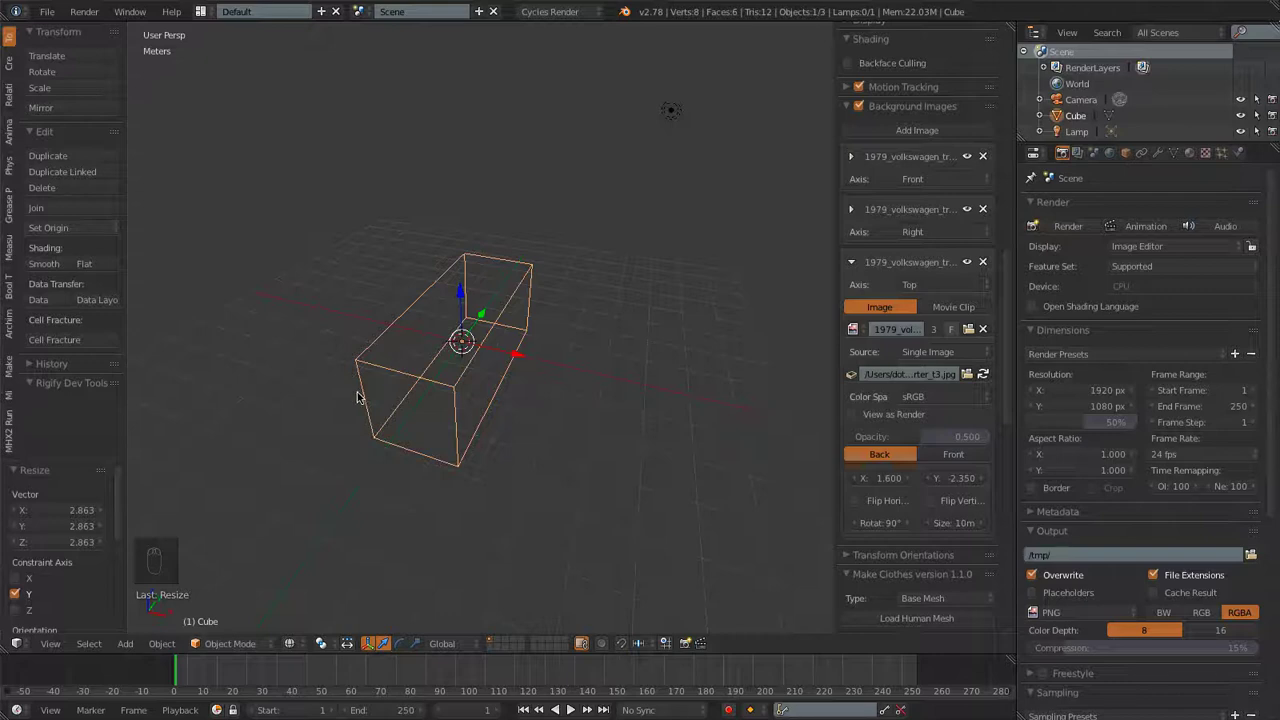
{"action": "key", "text": "Tab"}
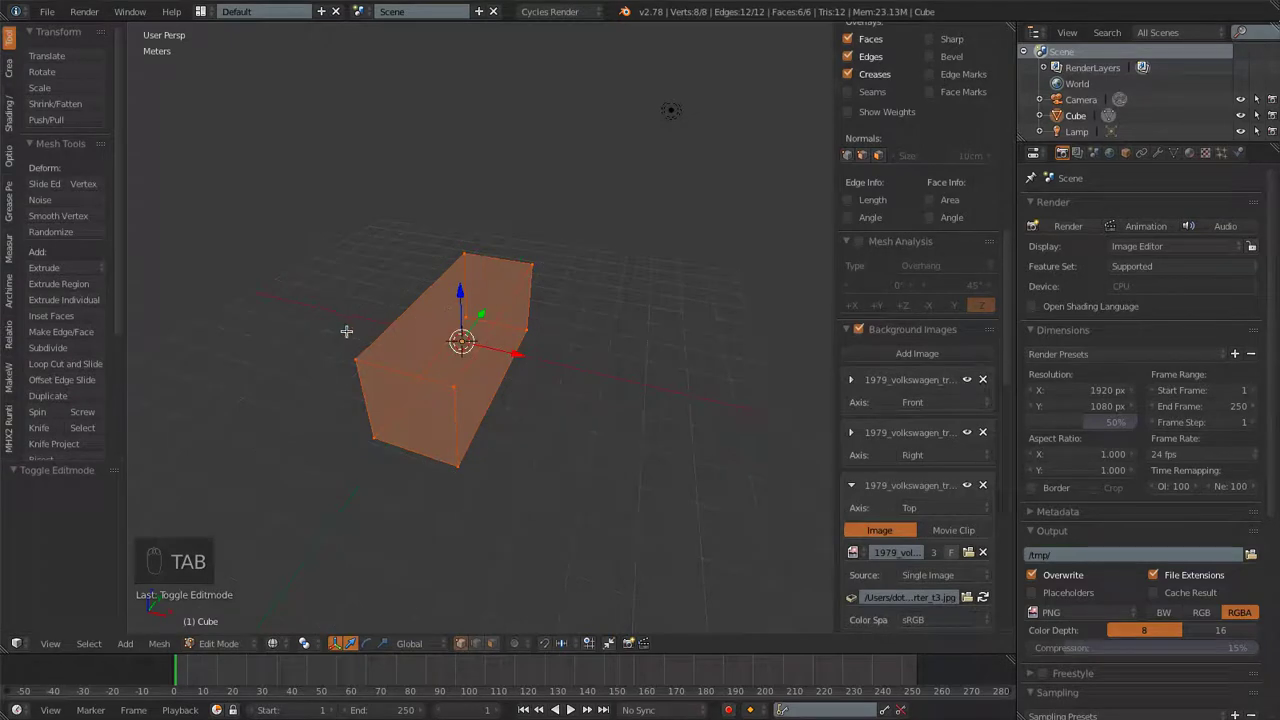
{"action": "key", "text": "a"}
{"action": "key", "text": "a"}
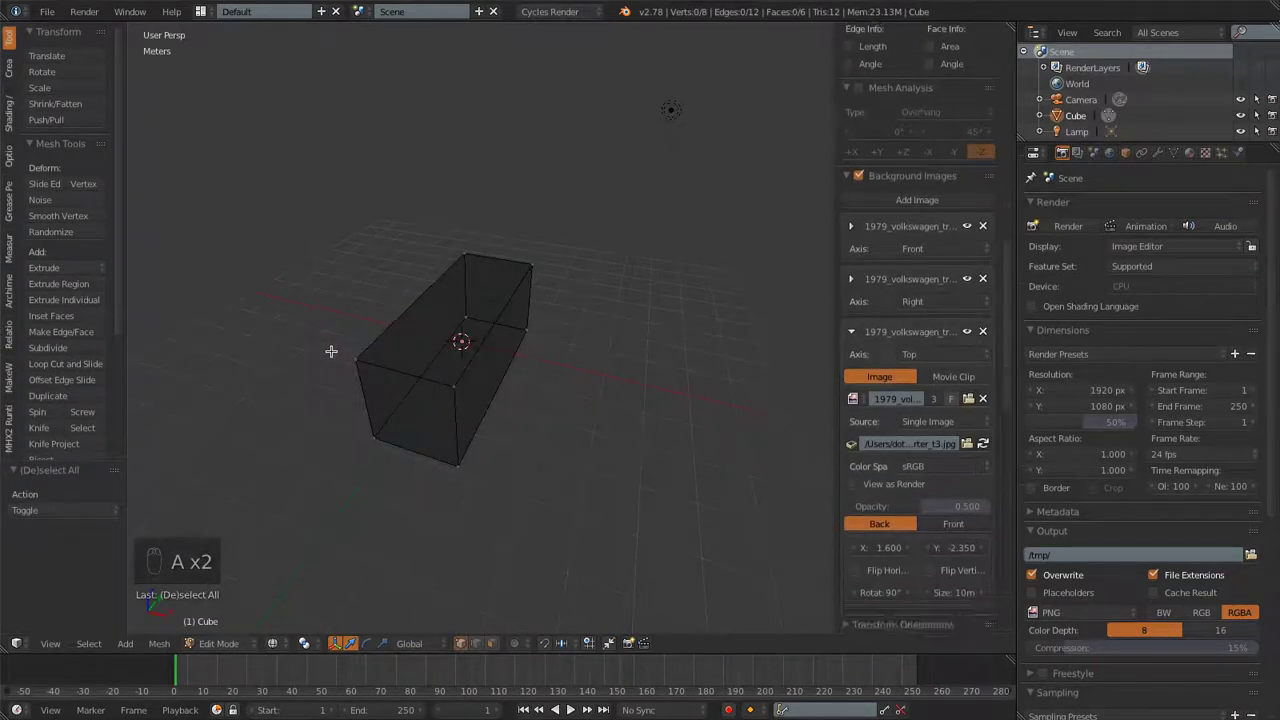
{"action": "key", "text": "c"}
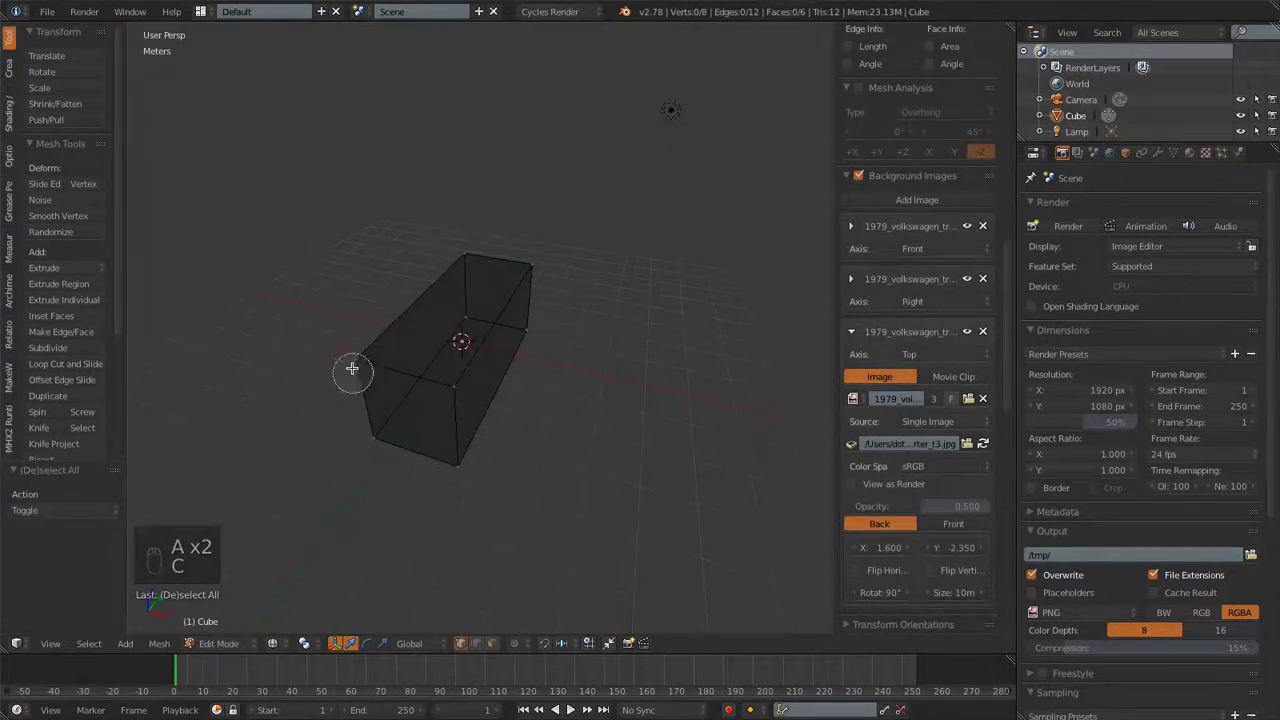
{"action": "left_click", "coordinate": [355, 359]}
{"action": "left_click", "coordinate": [458, 252]}
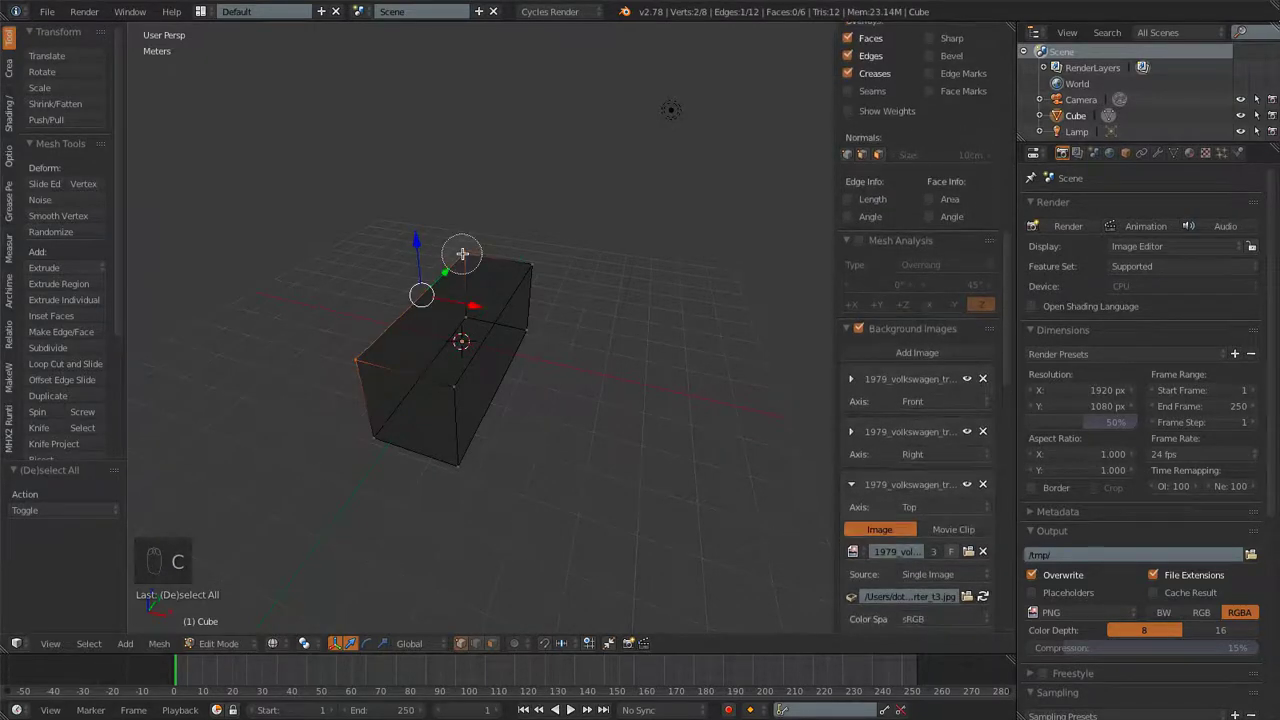
{"action": "right_click", "coordinate": [160, 435]}
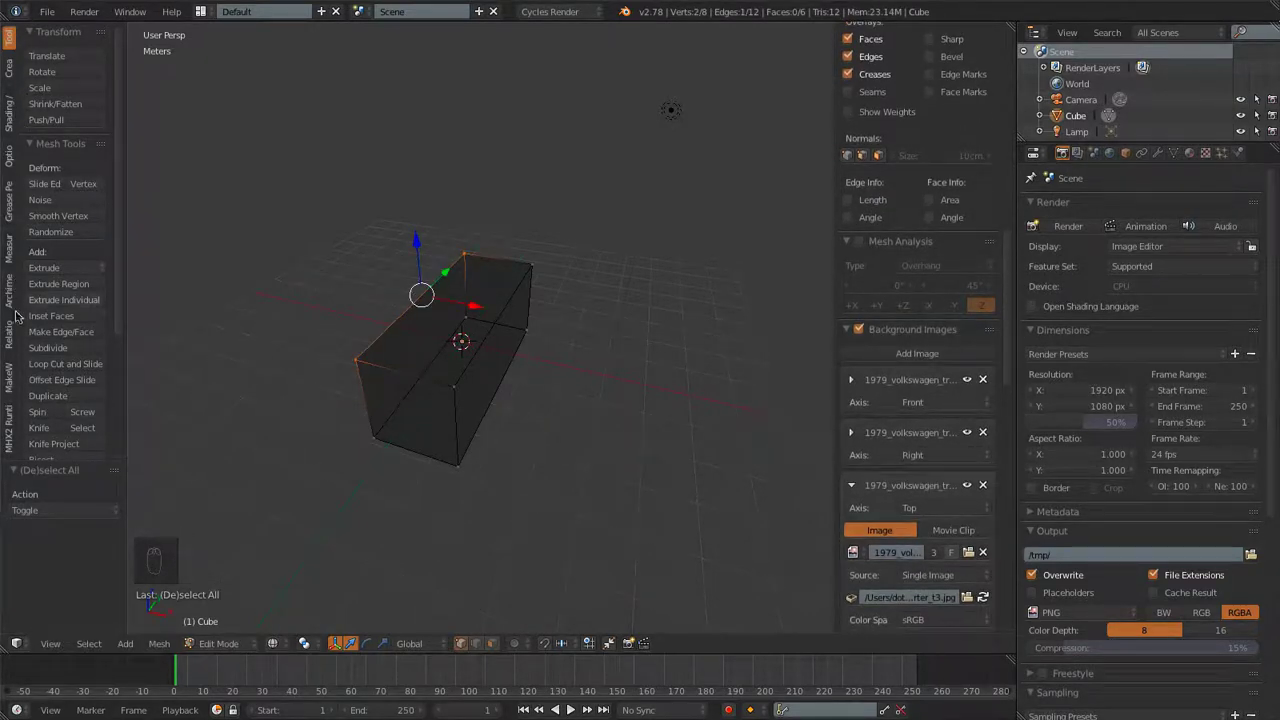
Add a MeasureIt segment between the selected vertices and show the measurement in the viewport
{"action": "left_click", "coordinate": [8, 256]}
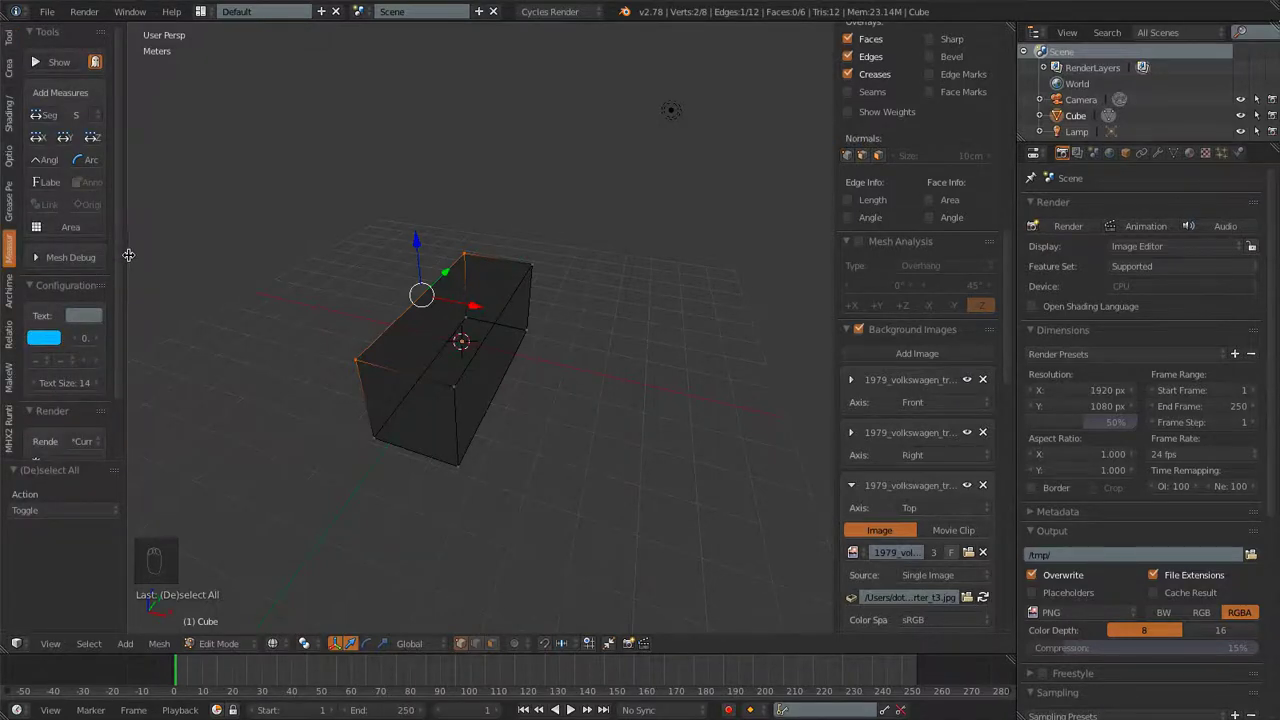
{"action": "left_click_drag", "start_coordinate": [128, 255], "coordinate": [177, 251]}
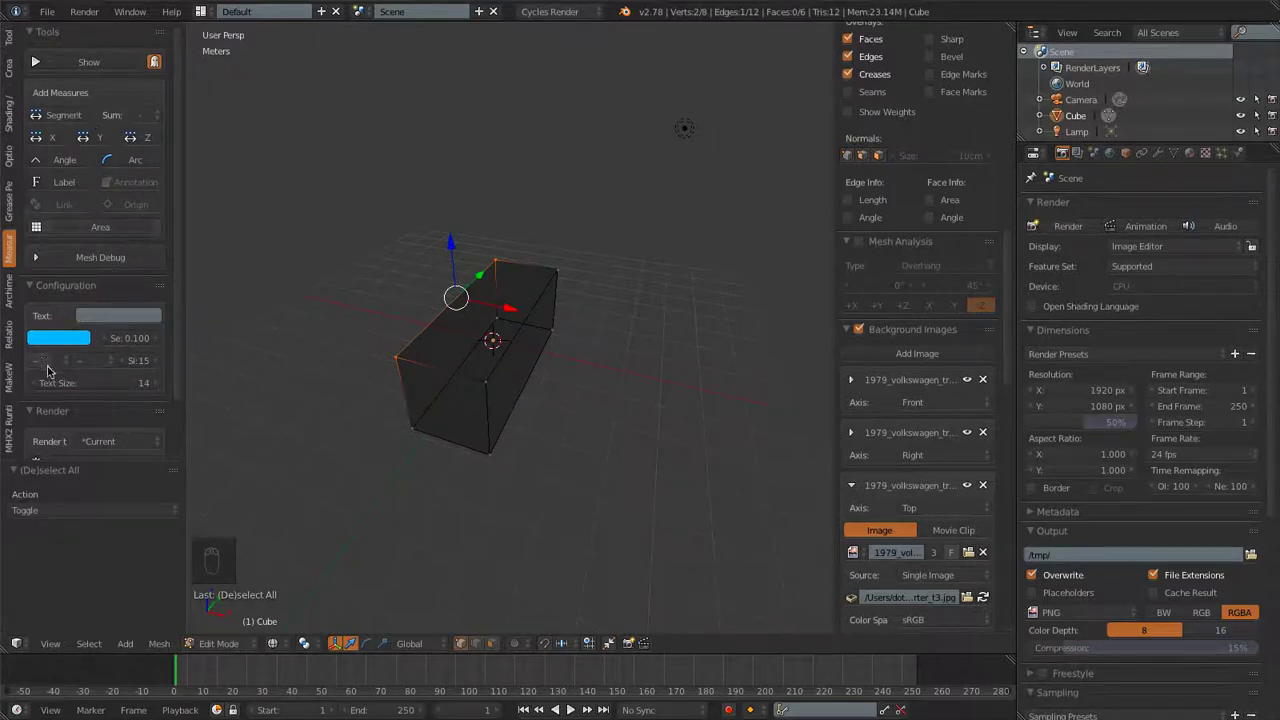
{"action": "scroll", "coordinate": [52, 366], "scroll_direction": "down", "scroll_amount": 2}
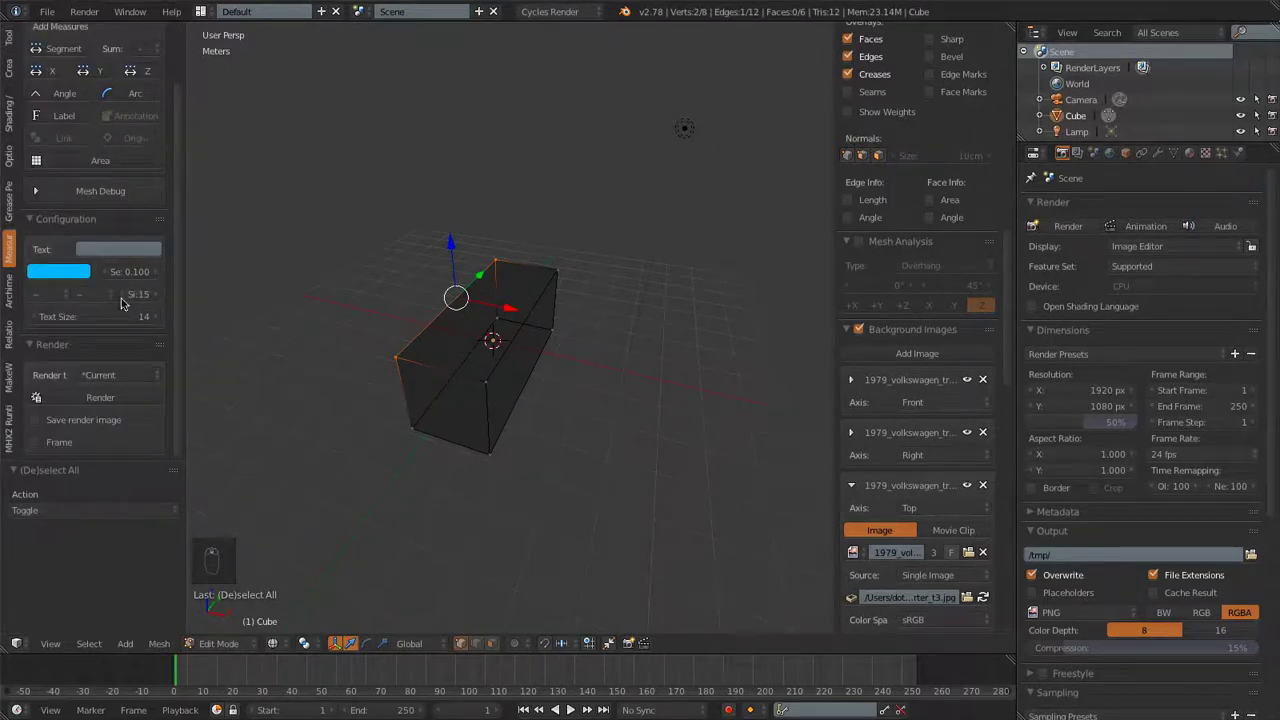
{"action": "scroll", "coordinate": [121, 303], "scroll_direction": "up", "scroll_amount": 2}
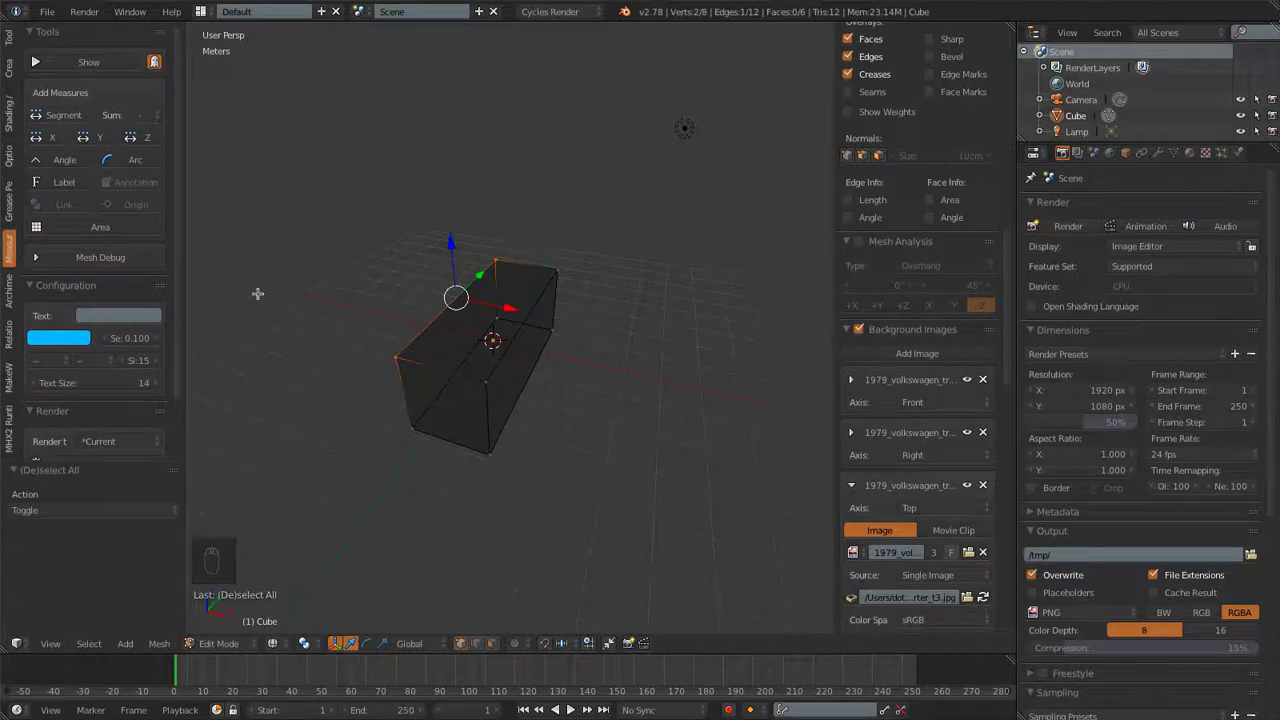
{"action": "left_click", "coordinate": [57, 118]}
{"action": "left_click", "coordinate": [94, 62]}
{"action": "middle_click_drag", "start_coordinate": [502, 317], "coordinate": [480, 318]}
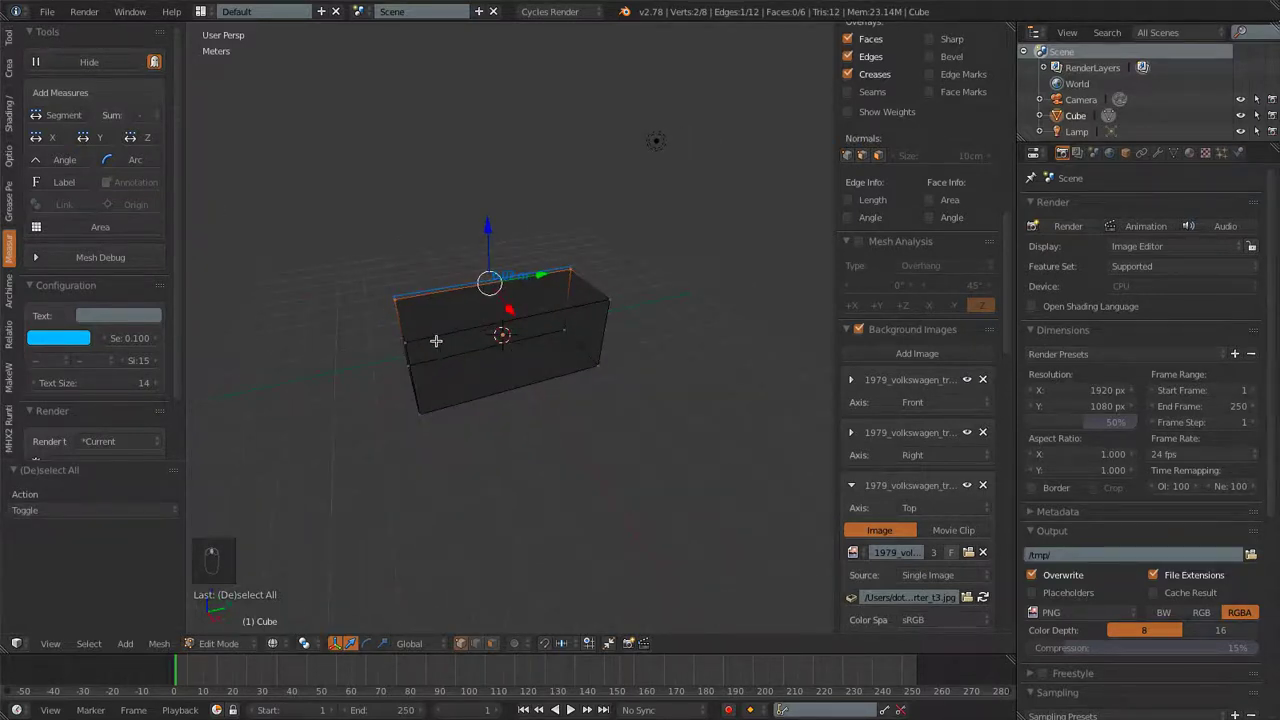
Expand the segment's MeasureIt settings and set its text's Y offset to 15 so the label sits clear of the edge
{"action": "scroll", "coordinate": [495, 263], "scroll_direction": "up", "scroll_amount": 3}
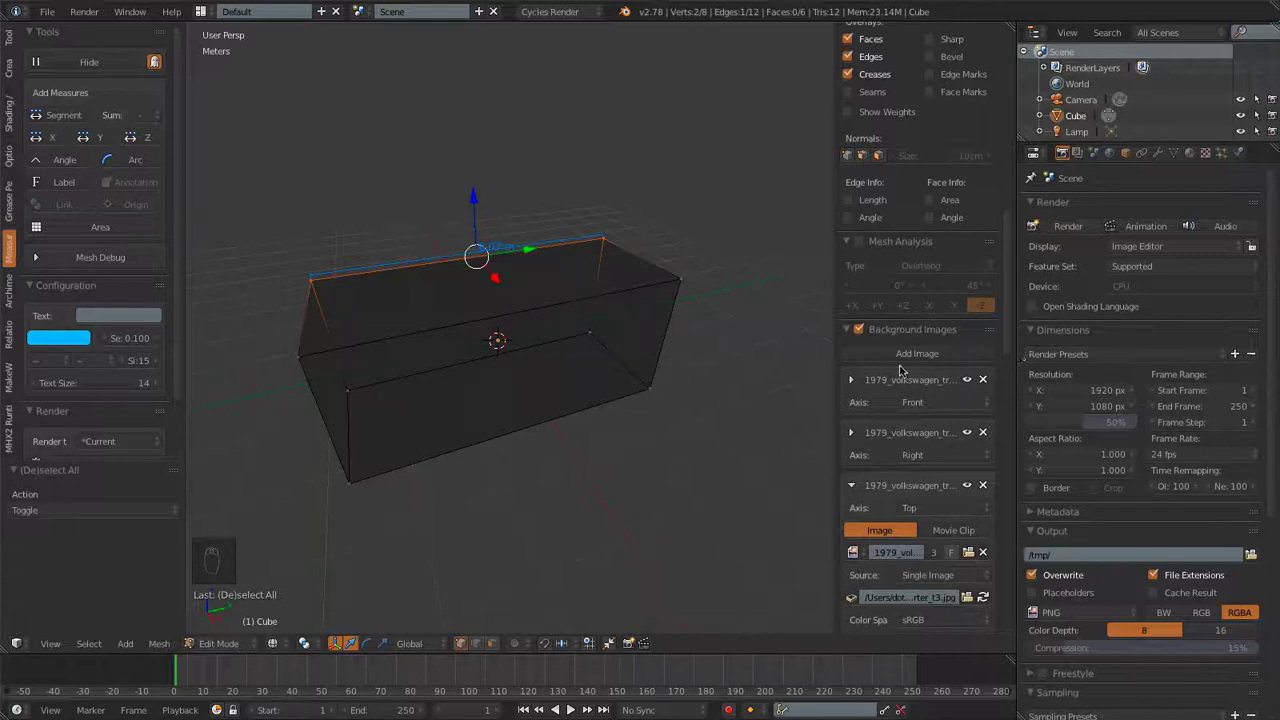
{"action": "scroll", "coordinate": [905, 375], "scroll_direction": "down", "scroll_amount": 5}
{"action": "scroll", "coordinate": [912, 388], "scroll_direction": "down", "scroll_amount": 10}
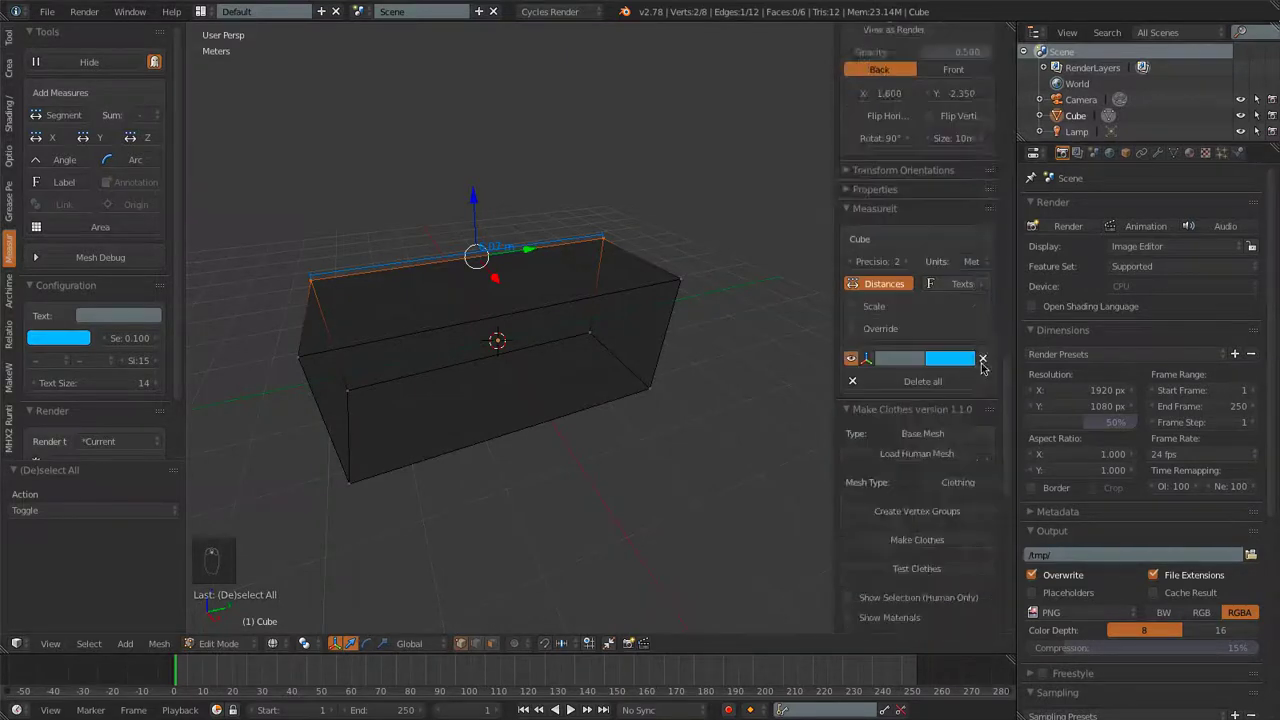
{"action": "scroll", "coordinate": [900, 237], "scroll_direction": "up", "scroll_amount": 3}
{"action": "left_click", "coordinate": [869, 360]}
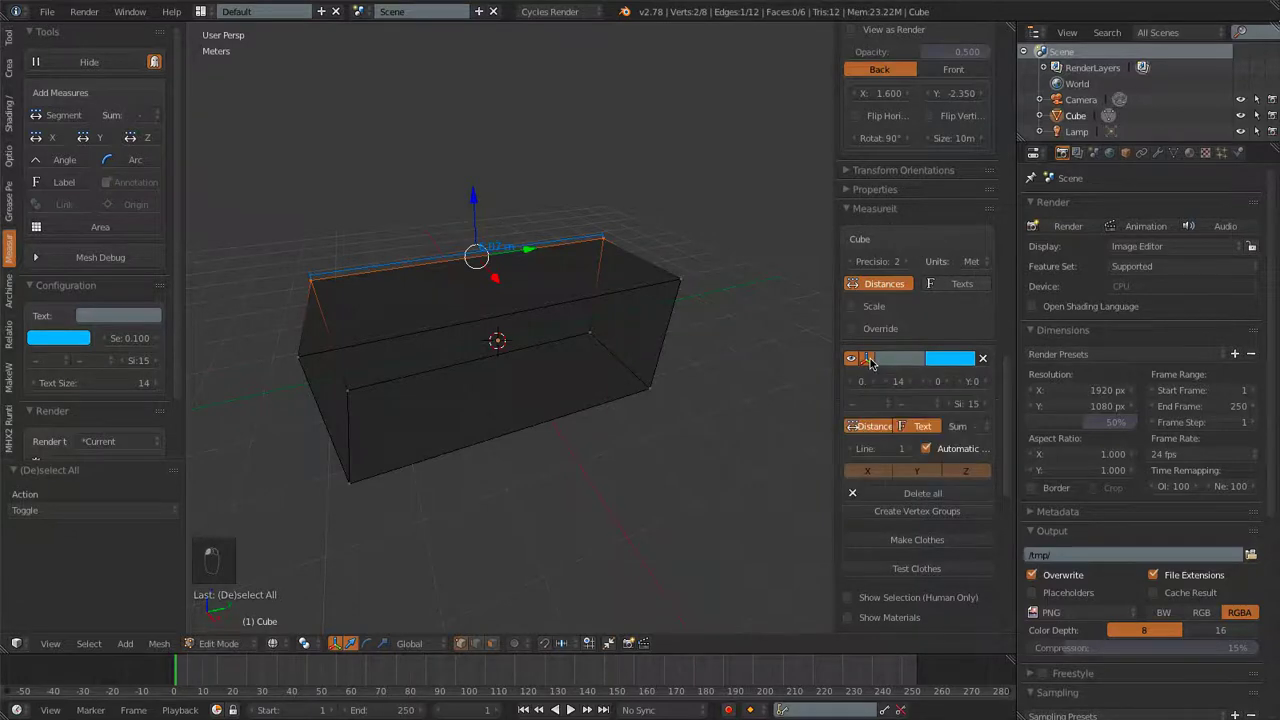
{"action": "left_click_drag", "start_coordinate": [985, 387], "coordinate": [1005, 387]}
{"action": "left_click", "coordinate": [986, 387]}
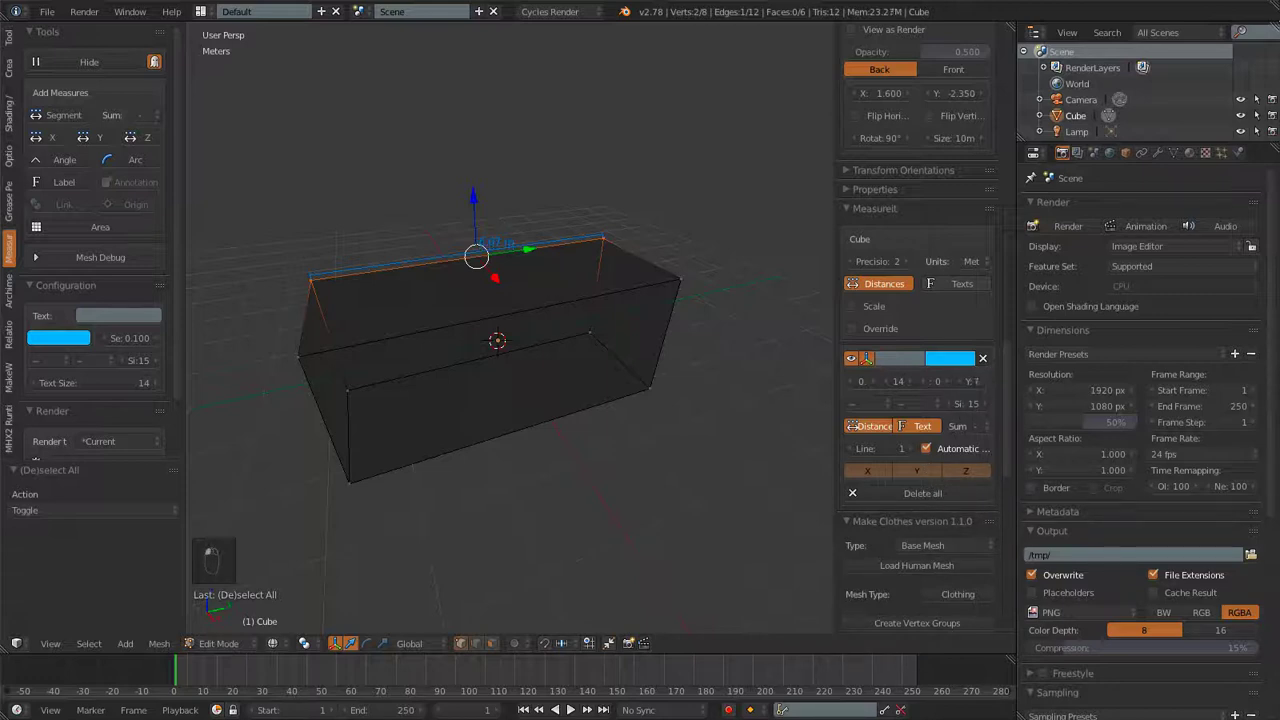
{"action": "left_click", "coordinate": [986, 387]}
{"action": "left_click", "coordinate": [986, 387]}
{"action": "left_click", "coordinate": [986, 387]}
{"action": "left_click", "coordinate": [986, 387]}
{"action": "left_click", "coordinate": [986, 387]}
{"action": "left_click", "coordinate": [986, 387]}
{"action": "left_click", "coordinate": [986, 387]}
{"action": "left_click", "coordinate": [986, 387]}
{"action": "left_click", "coordinate": [986, 387]}
{"action": "middle_click_drag", "start_coordinate": [400, 232], "coordinate": [482, 205]}
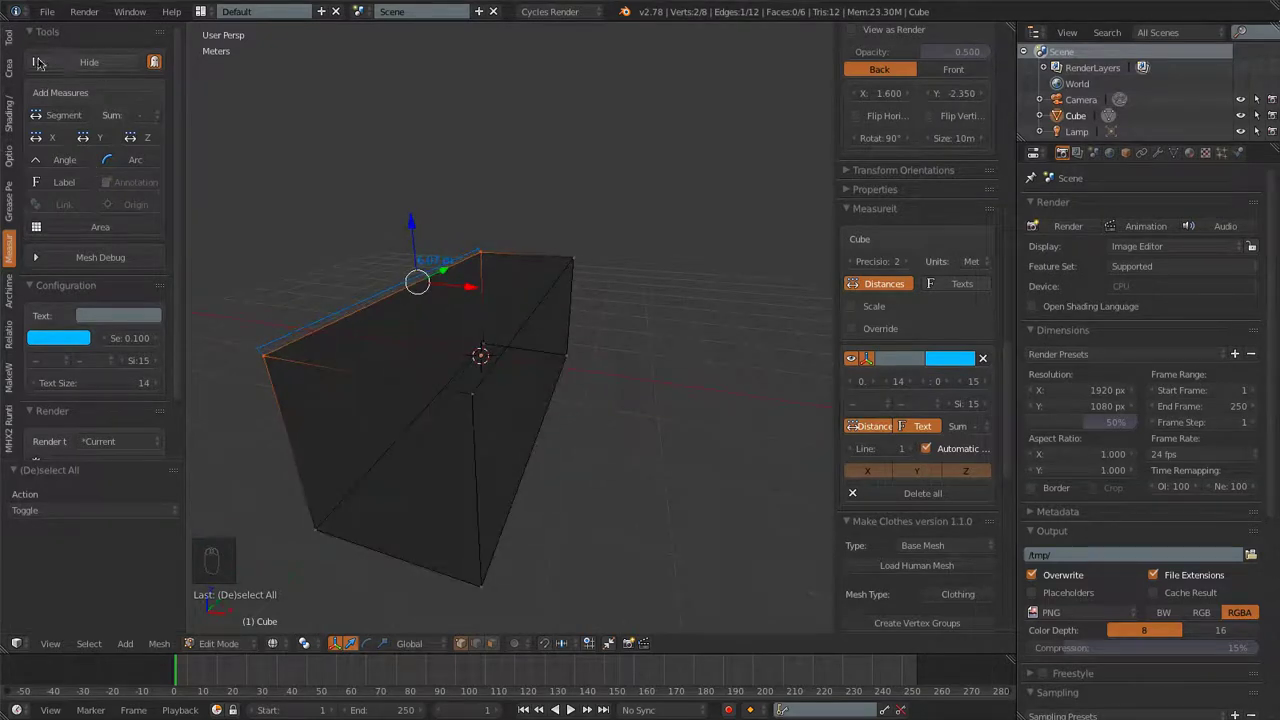
Return the cube to Object Mode and inspect the blueprint's length dimensions below the van in the right orthographic view
{"action": "left_click", "coordinate": [10, 38]}
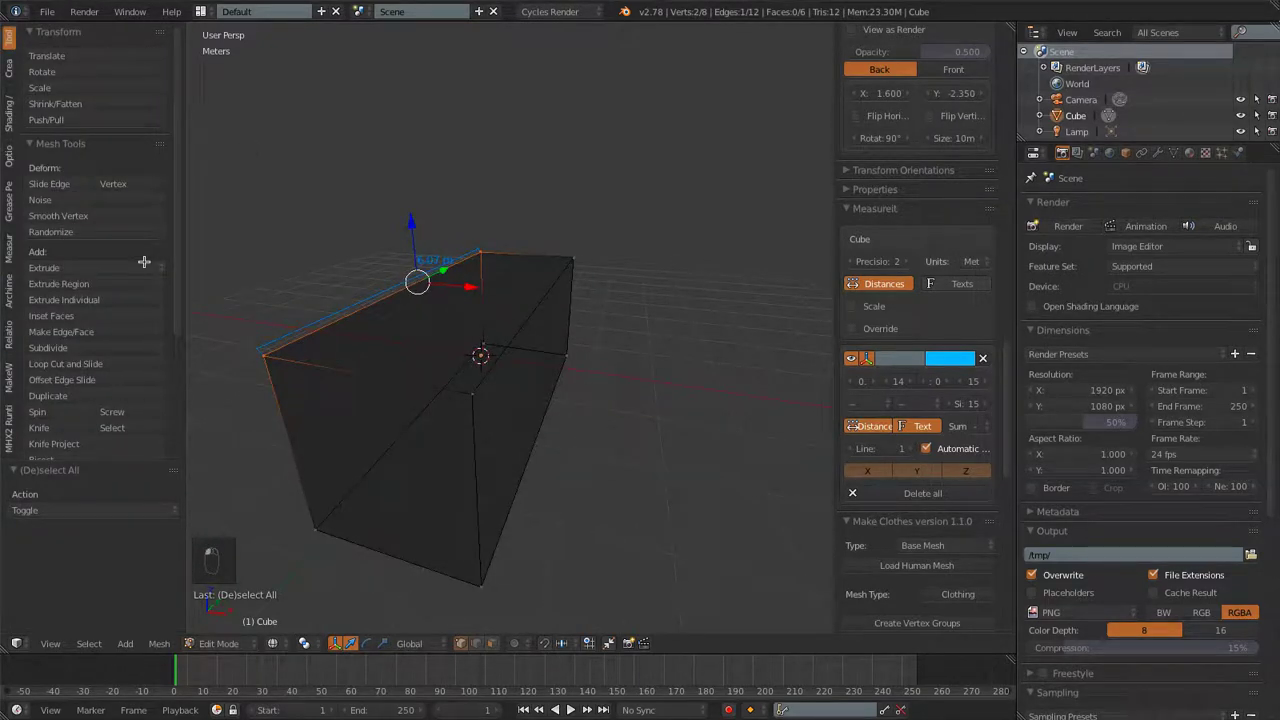
{"action": "middle_click_drag", "start_coordinate": [299, 198], "coordinate": [433, 250]}
{"action": "key", "text": "Tab"}
{"action": "key", "text": "KP_5"}
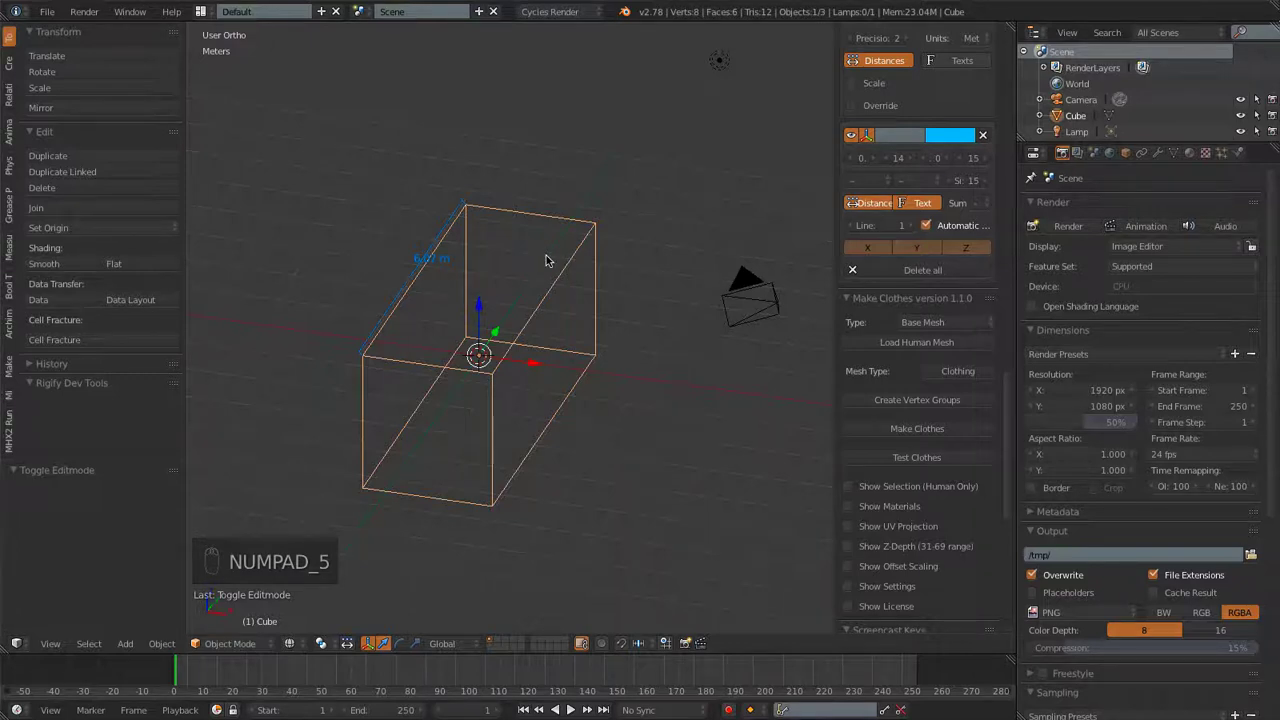
{"action": "key", "text": "KP_3"}
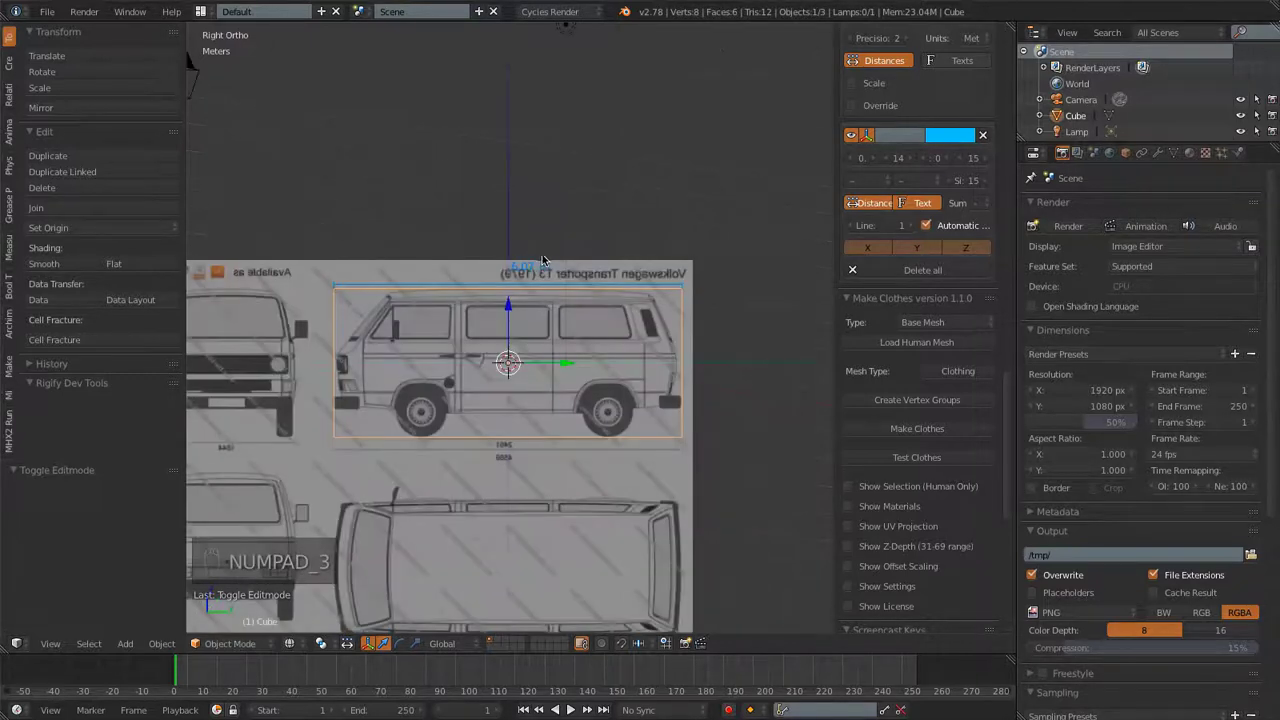
{"action": "scroll", "coordinate": [541, 293], "scroll_direction": "up", "scroll_amount": 2}
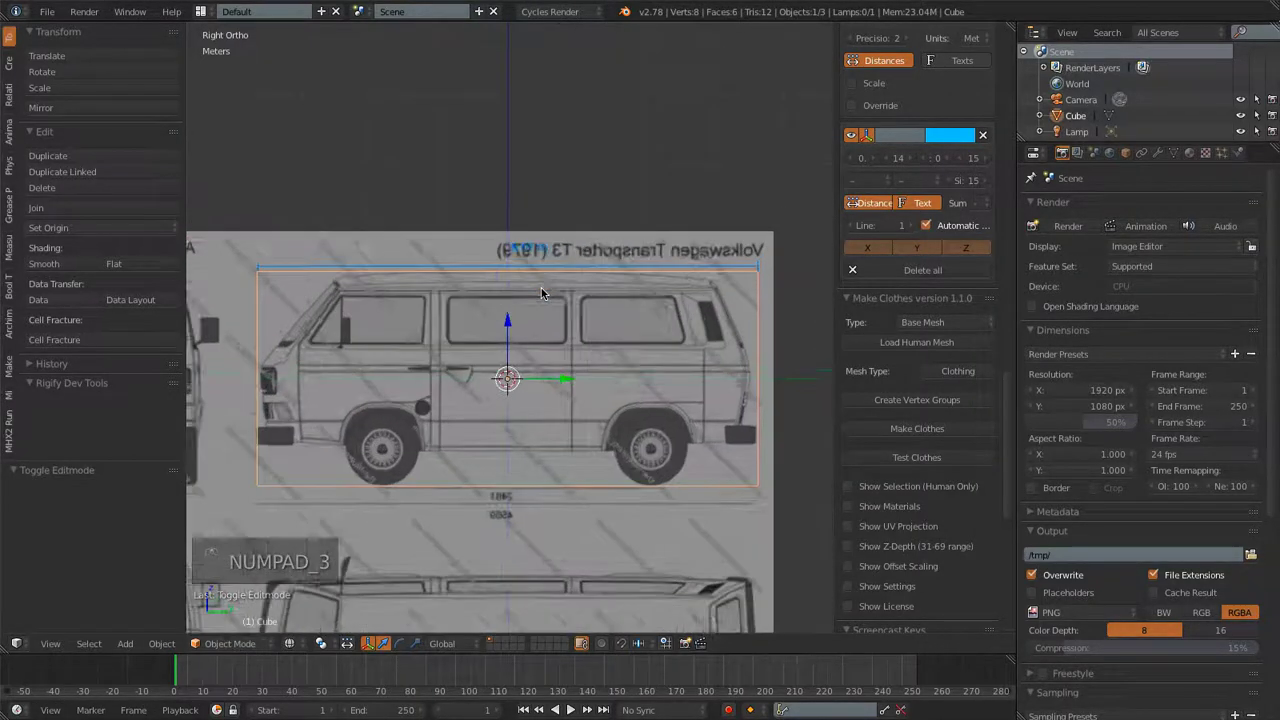
{"action": "scroll", "coordinate": [541, 288], "scroll_direction": "up", "scroll_amount": 1}
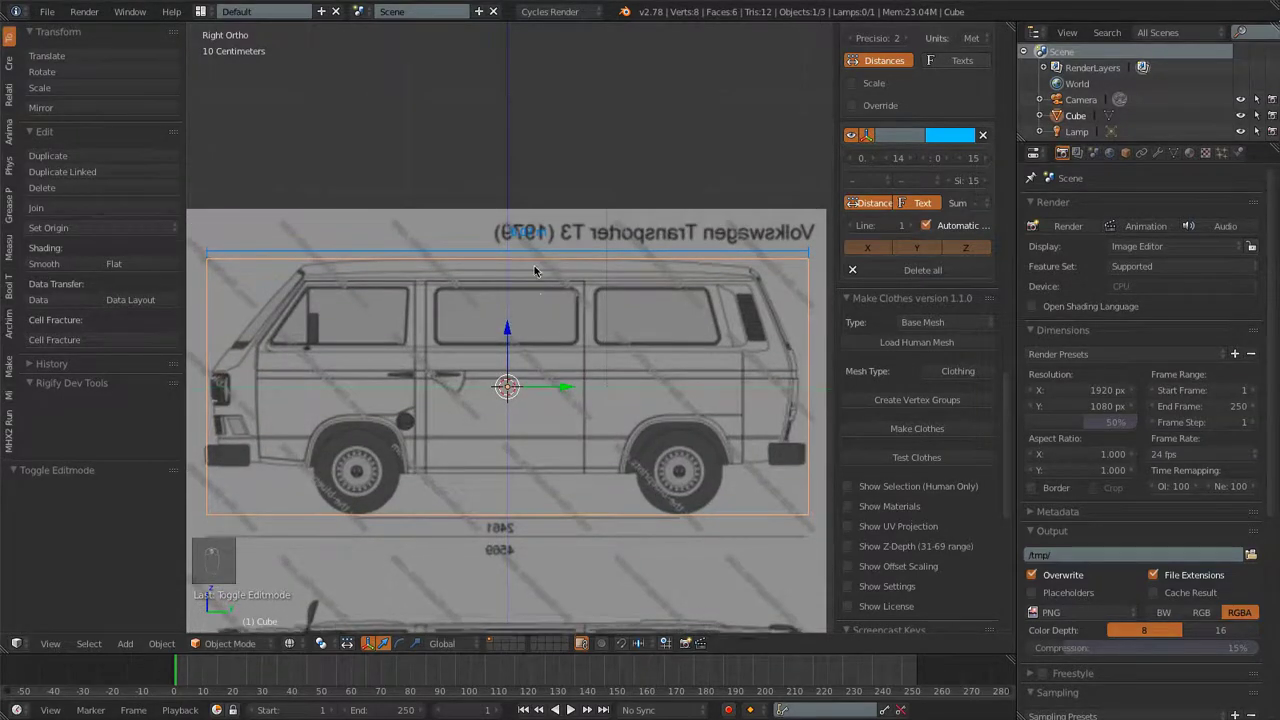
{"action": "middle_click_drag", "start_coordinate": [541, 300], "coordinate": [486, 171], "text": "shift"}
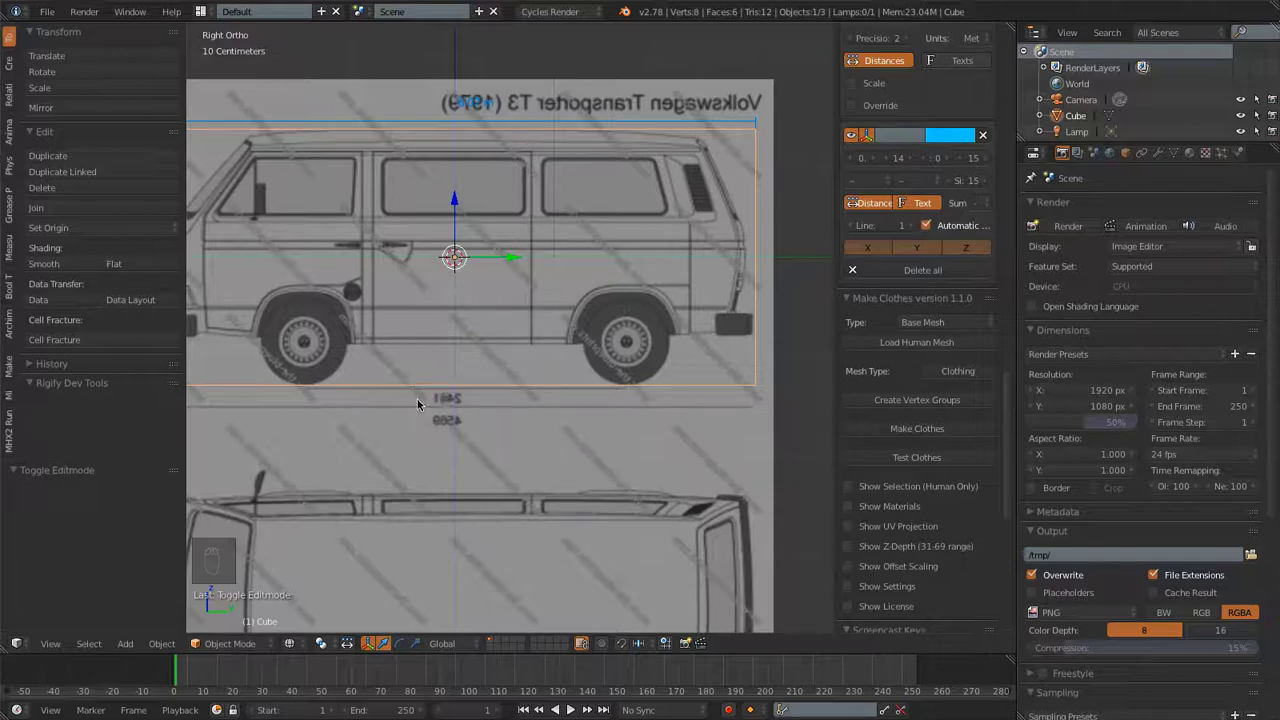
{"action": "scroll", "coordinate": [619, 405], "scroll_direction": "down", "scroll_amount": 5}
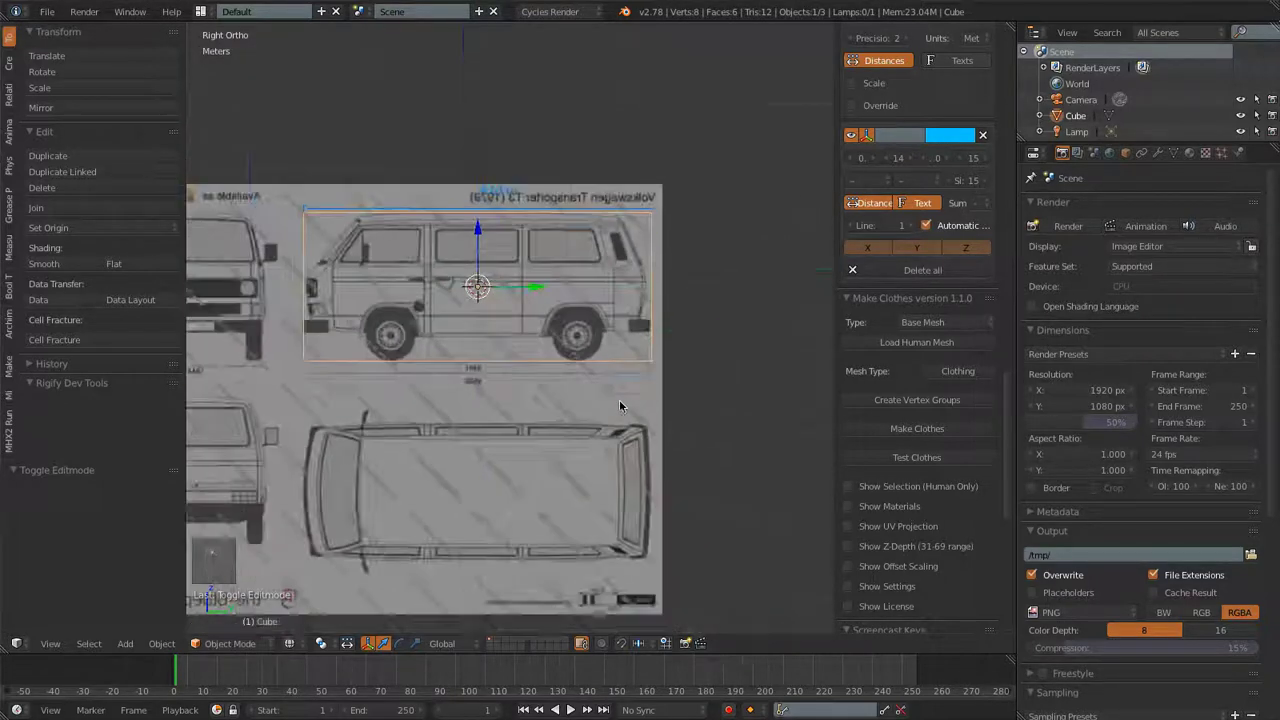
Collapse the top-view background image's settings and turn off horizontal flipping for the right-view background image
{"action": "scroll", "coordinate": [876, 232], "scroll_direction": "up", "scroll_amount": 8}
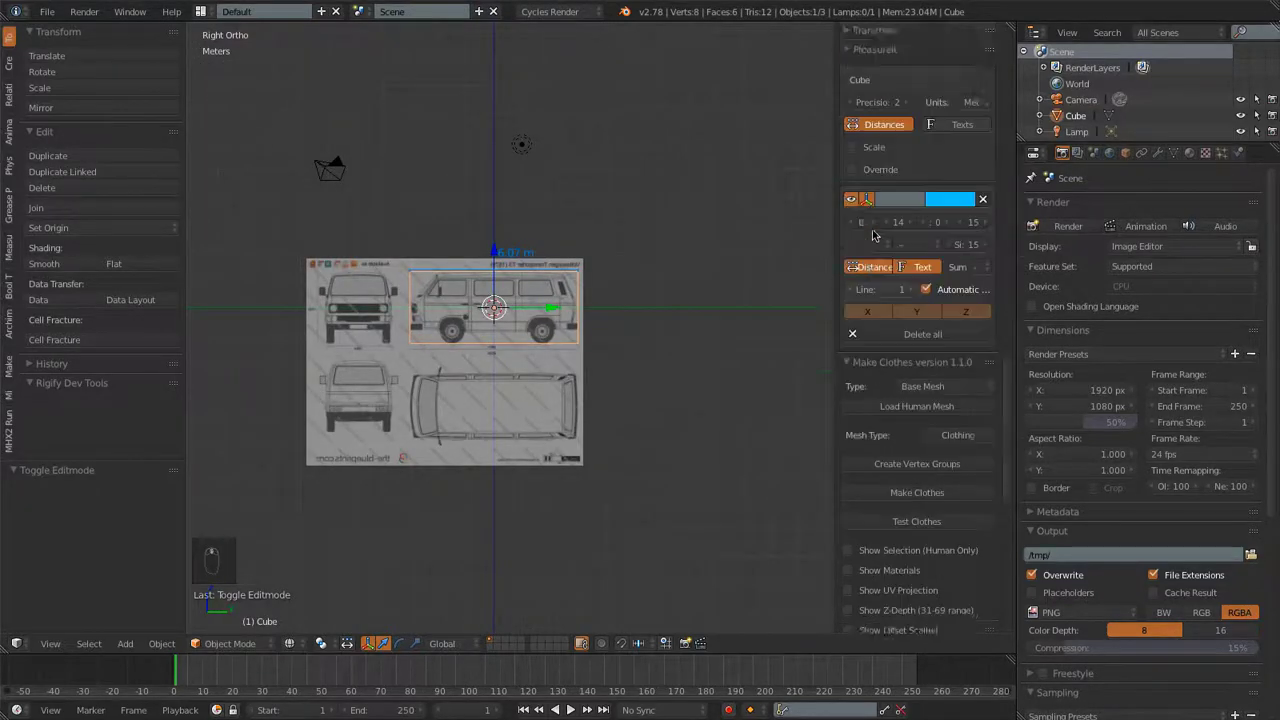
{"action": "scroll", "coordinate": [900, 230], "scroll_direction": "up", "scroll_amount": 5}
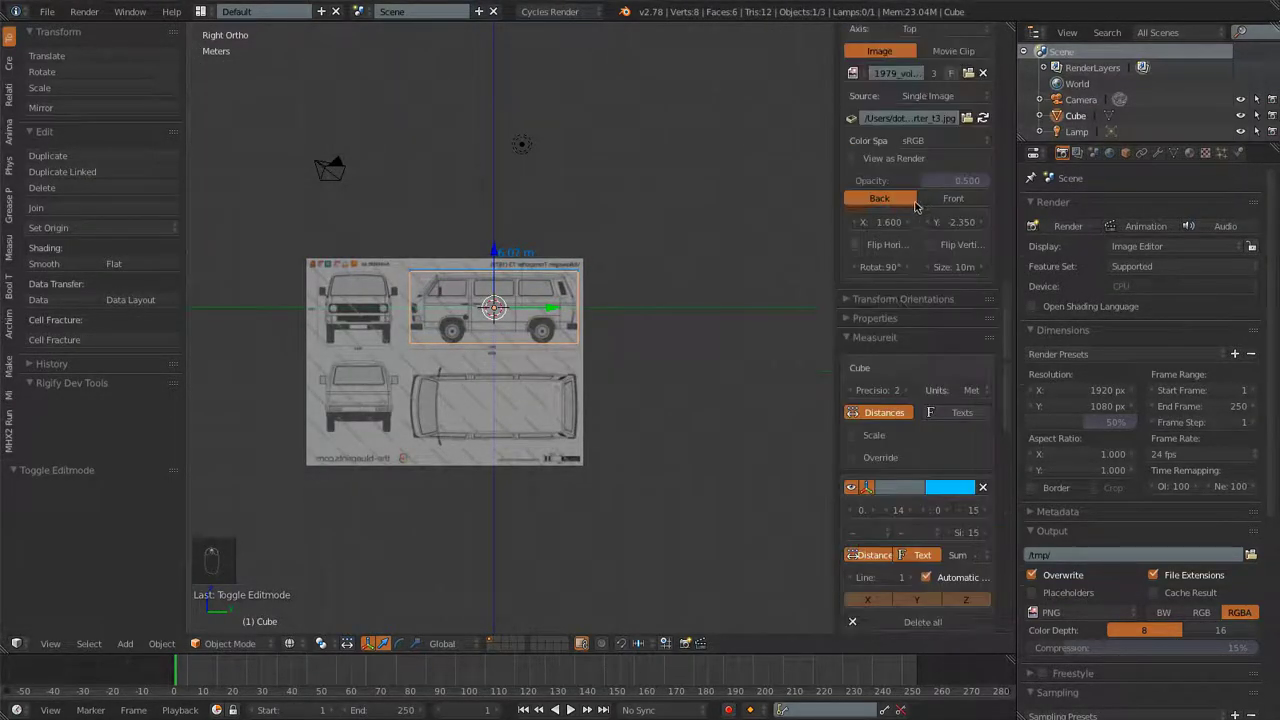
{"action": "left_click", "coordinate": [853, 137]}
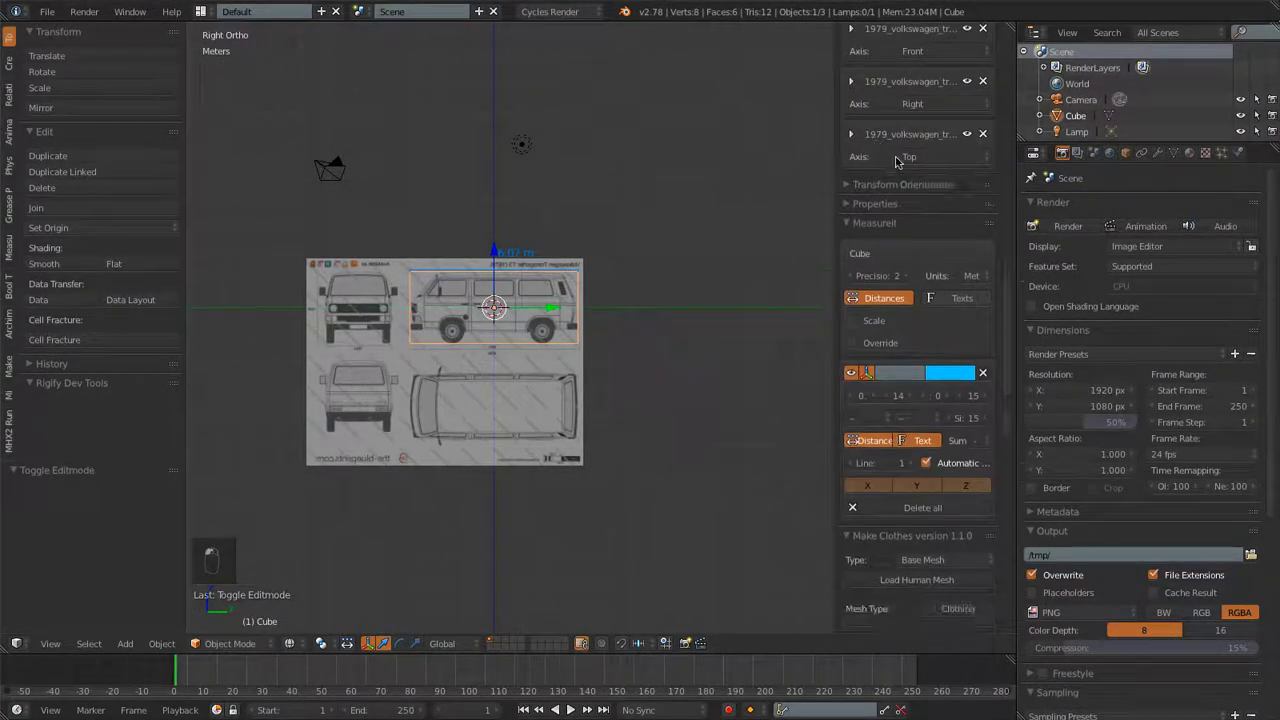
{"action": "scroll", "coordinate": [898, 161], "scroll_direction": "up", "scroll_amount": 2}
{"action": "left_click", "coordinate": [851, 145]}
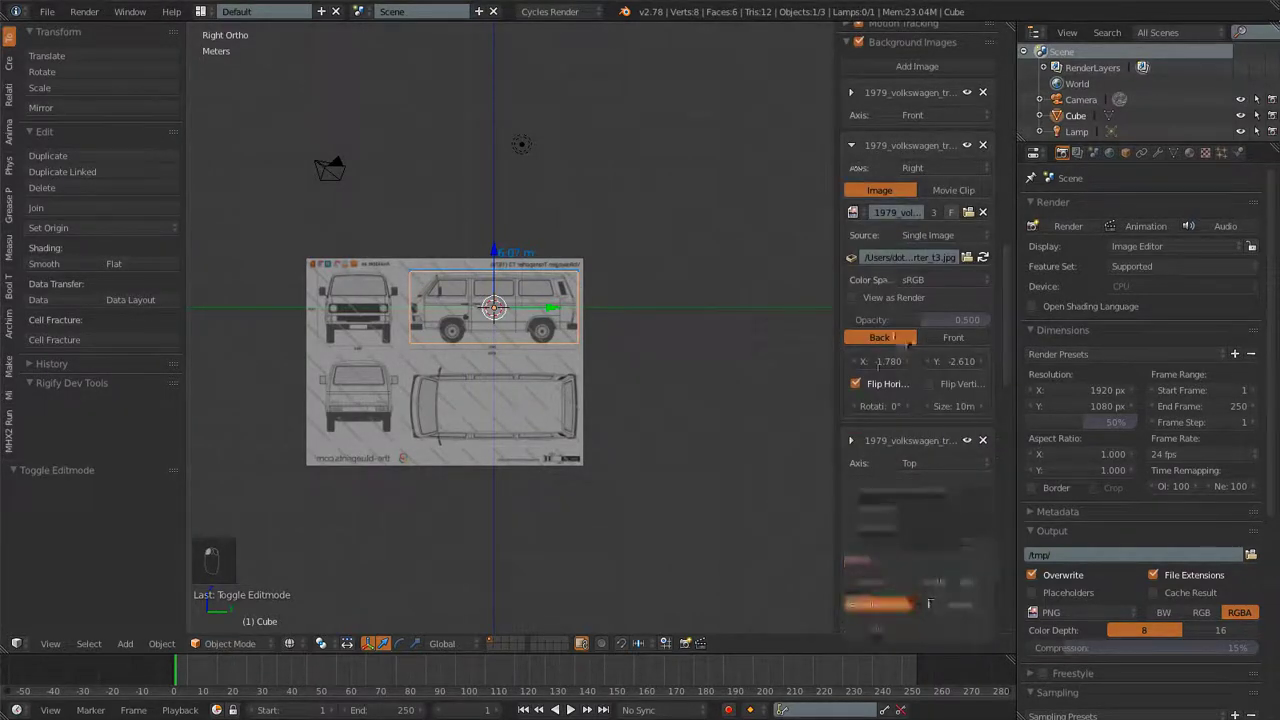
{"action": "left_click", "coordinate": [856, 384]}
Examine the overall length, wheelbase and width dimensions printed on the unflipped blueprint
{"action": "scroll", "coordinate": [471, 338], "scroll_direction": "up", "scroll_amount": 6}
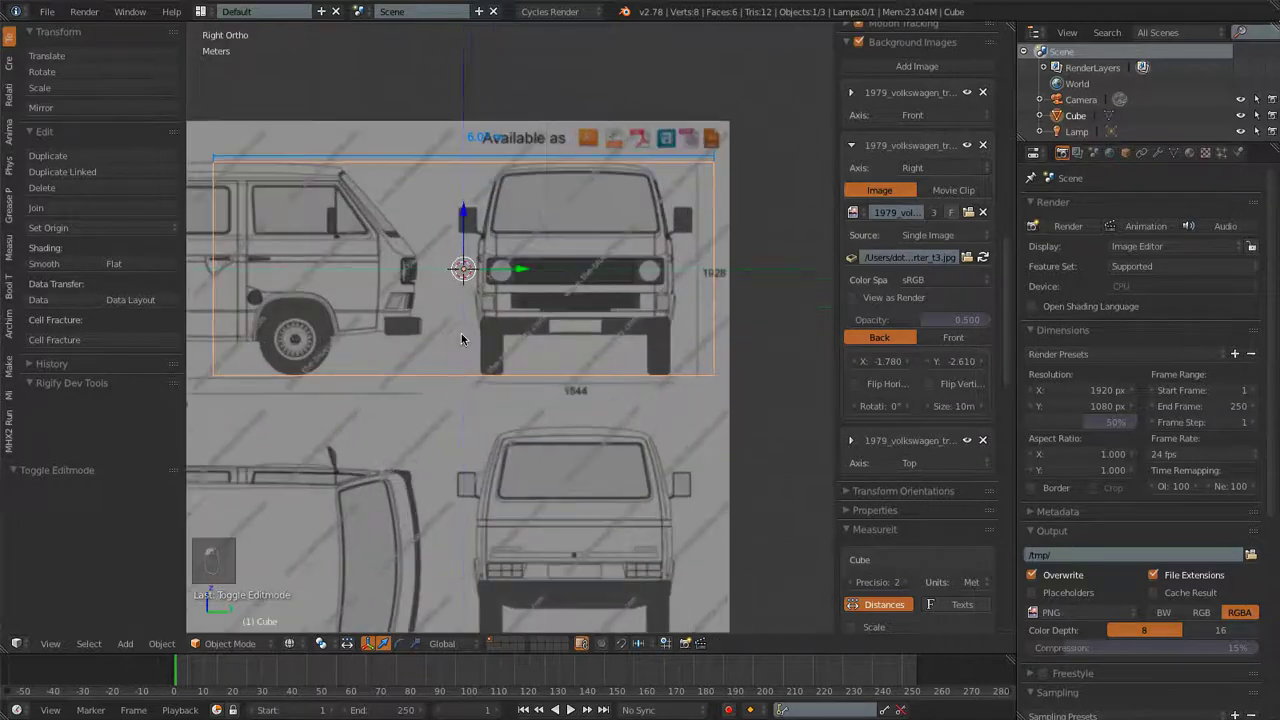
{"action": "middle_click_drag", "start_coordinate": [450, 343], "coordinate": [804, 325], "text": "shift"}
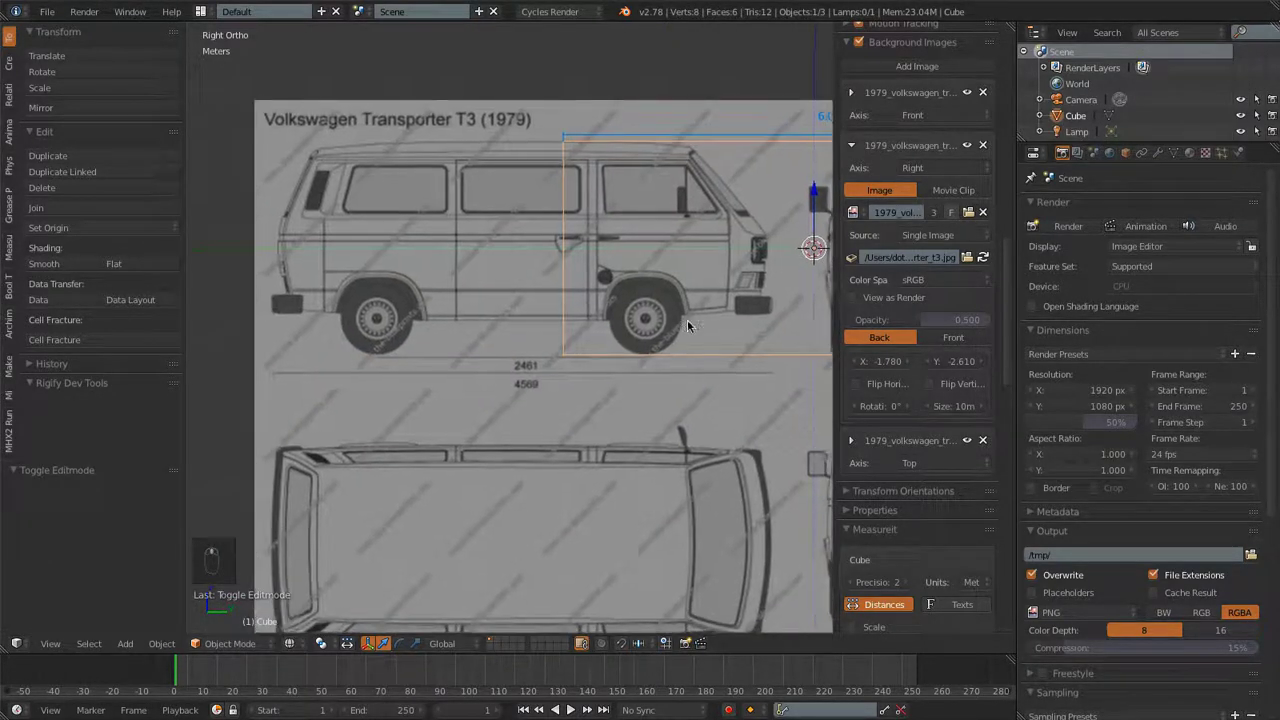
{"action": "scroll", "coordinate": [653, 352], "scroll_direction": "up", "scroll_amount": 1}
{"action": "scroll", "coordinate": [653, 357], "scroll_direction": "up", "scroll_amount": 4}
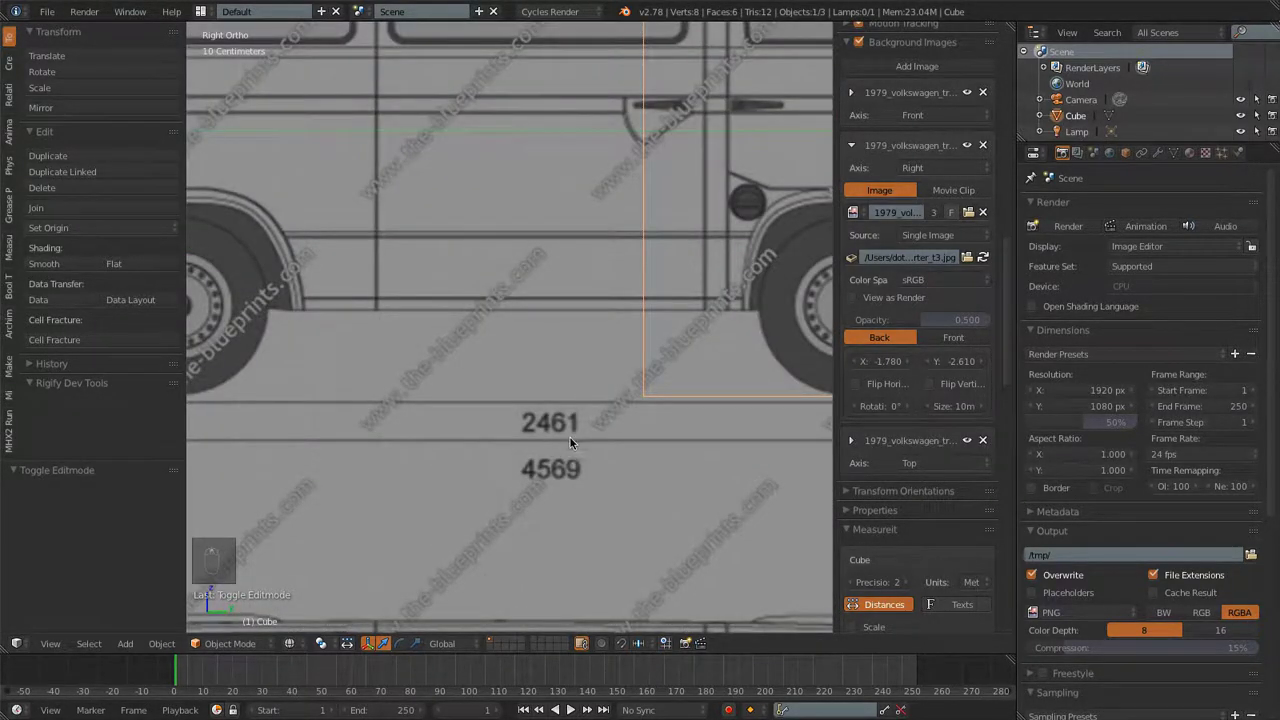
{"action": "scroll", "coordinate": [570, 442], "scroll_direction": "down", "scroll_amount": 4}
{"action": "scroll", "coordinate": [550, 397], "scroll_direction": "down", "scroll_amount": 4}
{"action": "scroll", "coordinate": [536, 390], "scroll_direction": "up", "scroll_amount": 5}
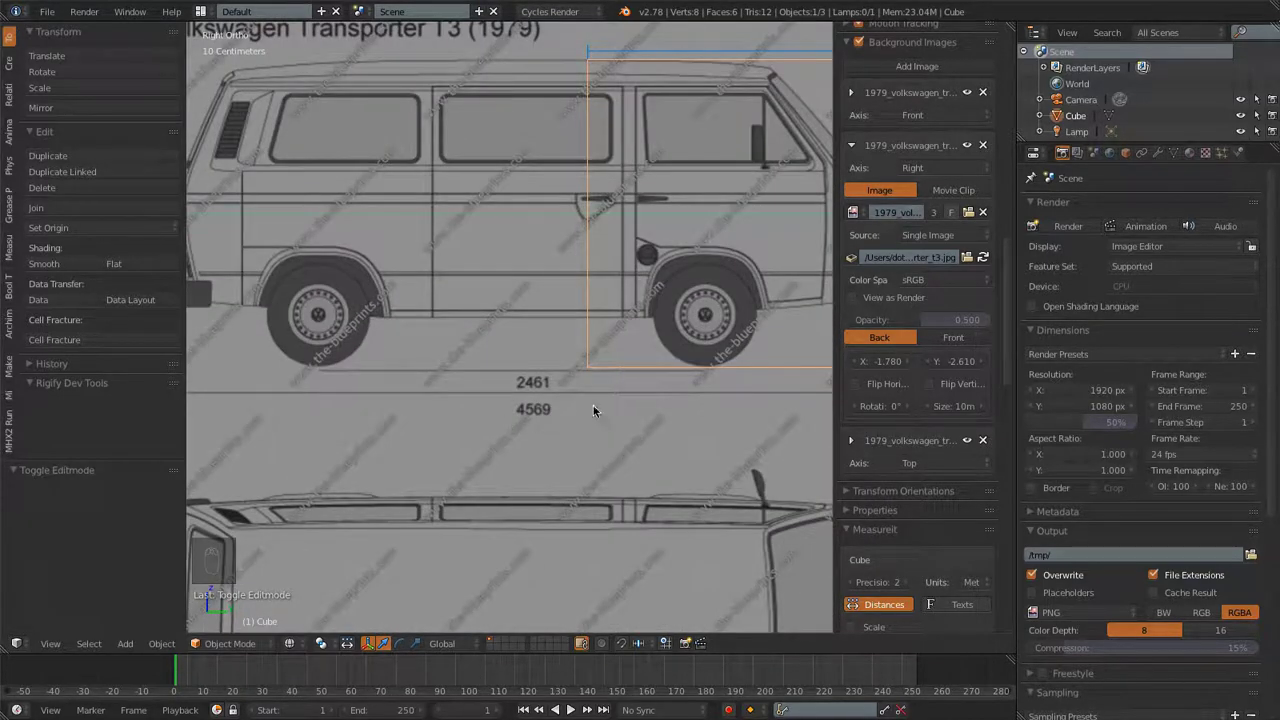
{"action": "middle_click_drag", "start_coordinate": [619, 393], "coordinate": [283, 482], "text": "shift"}
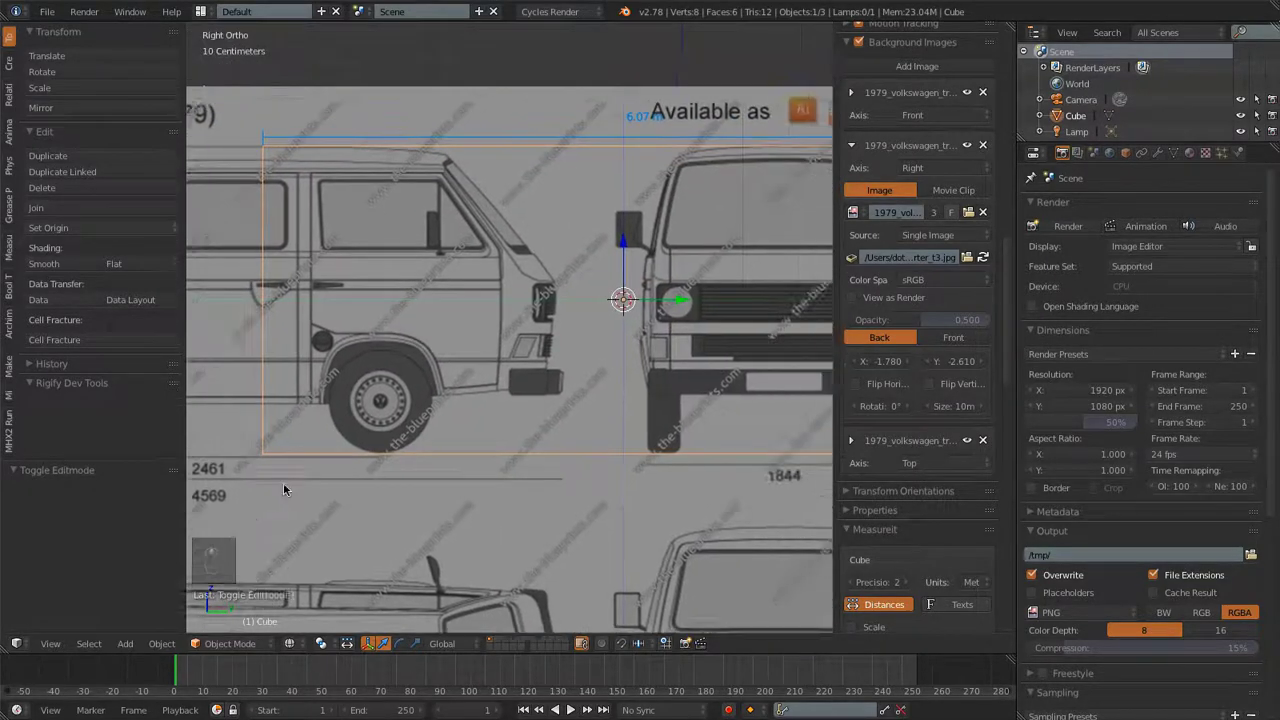
{"action": "scroll", "coordinate": [560, 320], "scroll_direction": "down", "scroll_amount": 2}
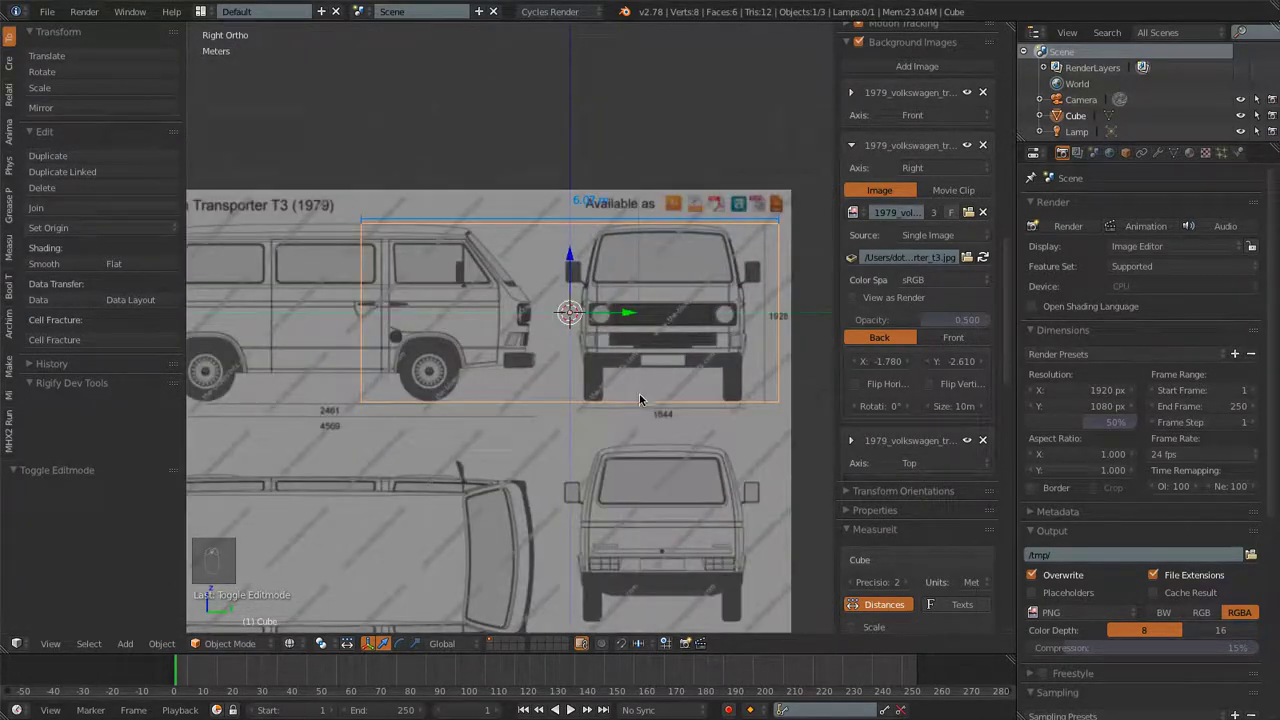
Scale the whole cube uniformly in Object Mode until its measured length is about 4.56 m
{"action": "middle_click_drag", "start_coordinate": [644, 400], "coordinate": [585, 463]}
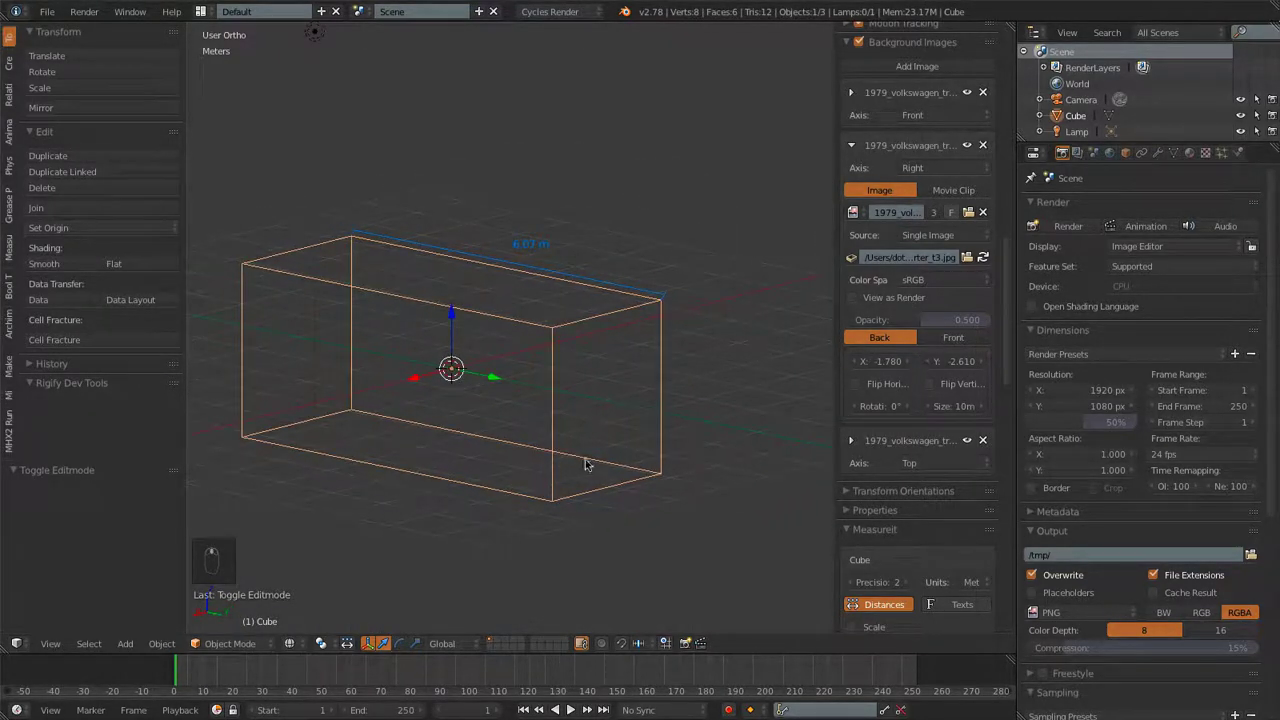
{"action": "scroll", "coordinate": [640, 452], "scroll_direction": "up", "scroll_amount": 1}
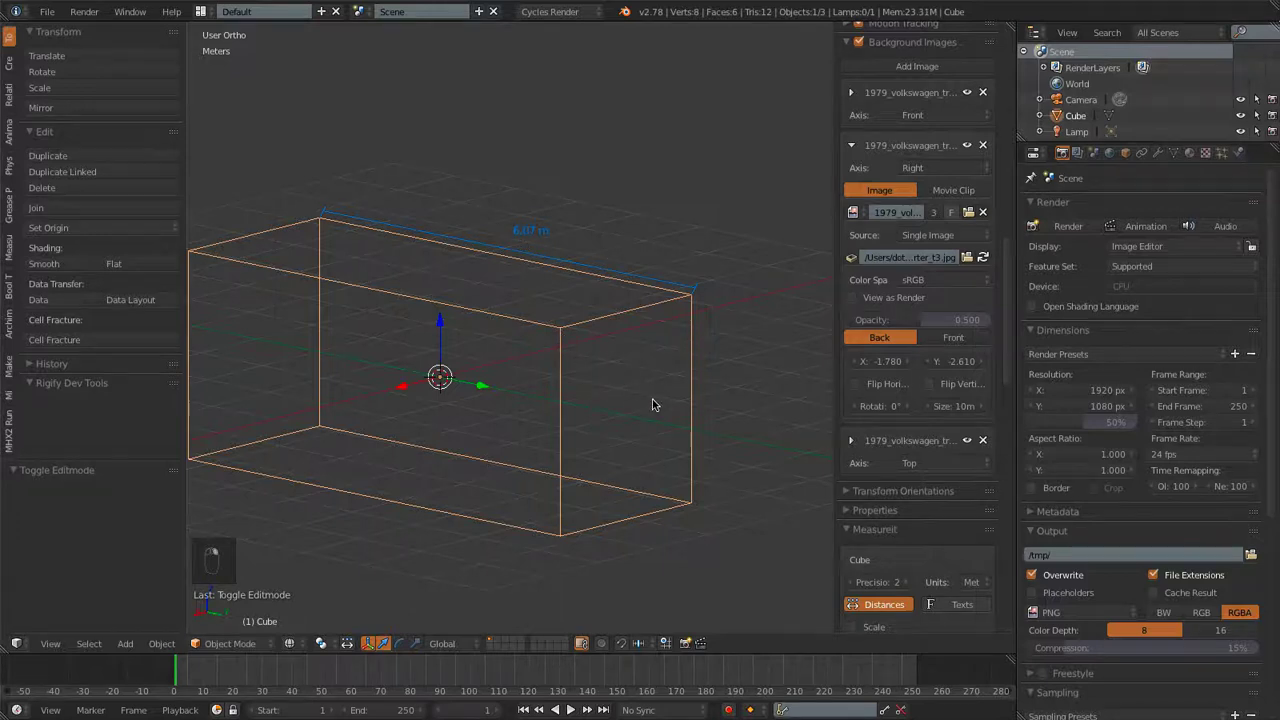
{"action": "key", "text": "Tab"}
{"action": "key", "text": "Tab"}
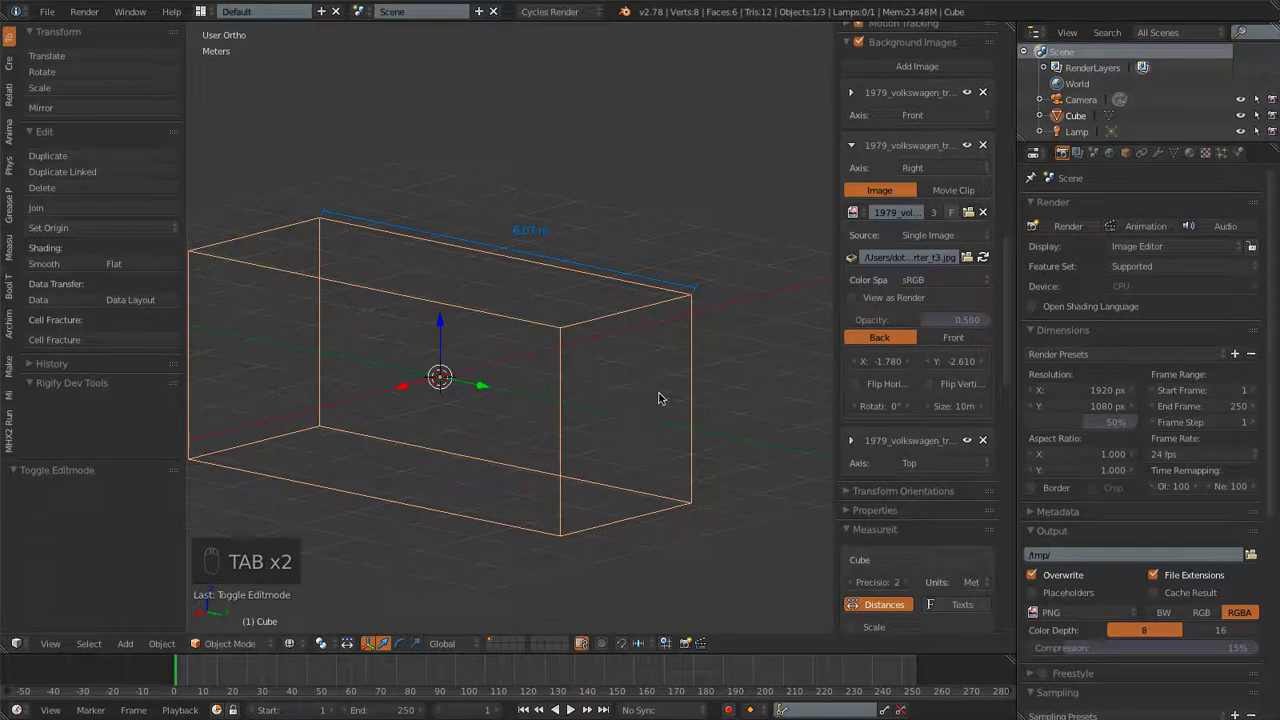
{"action": "key", "text": "s"}
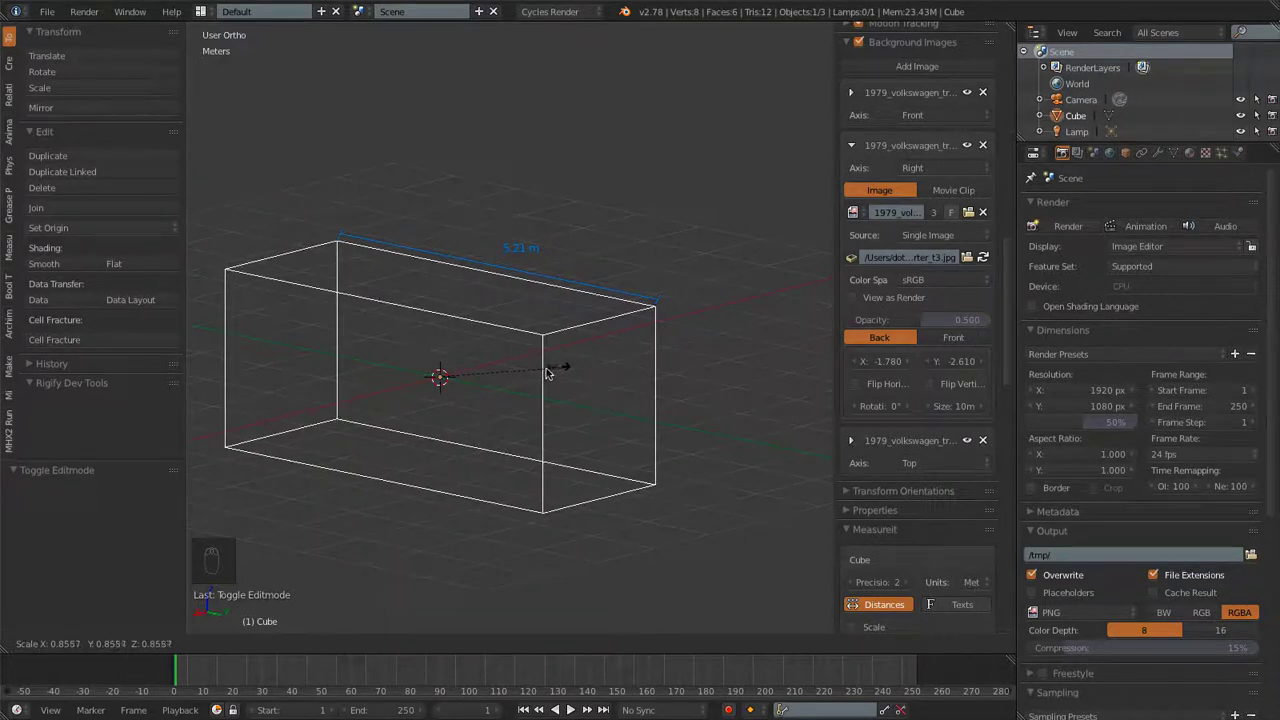
{"action": "left_click", "coordinate": [490, 375]}
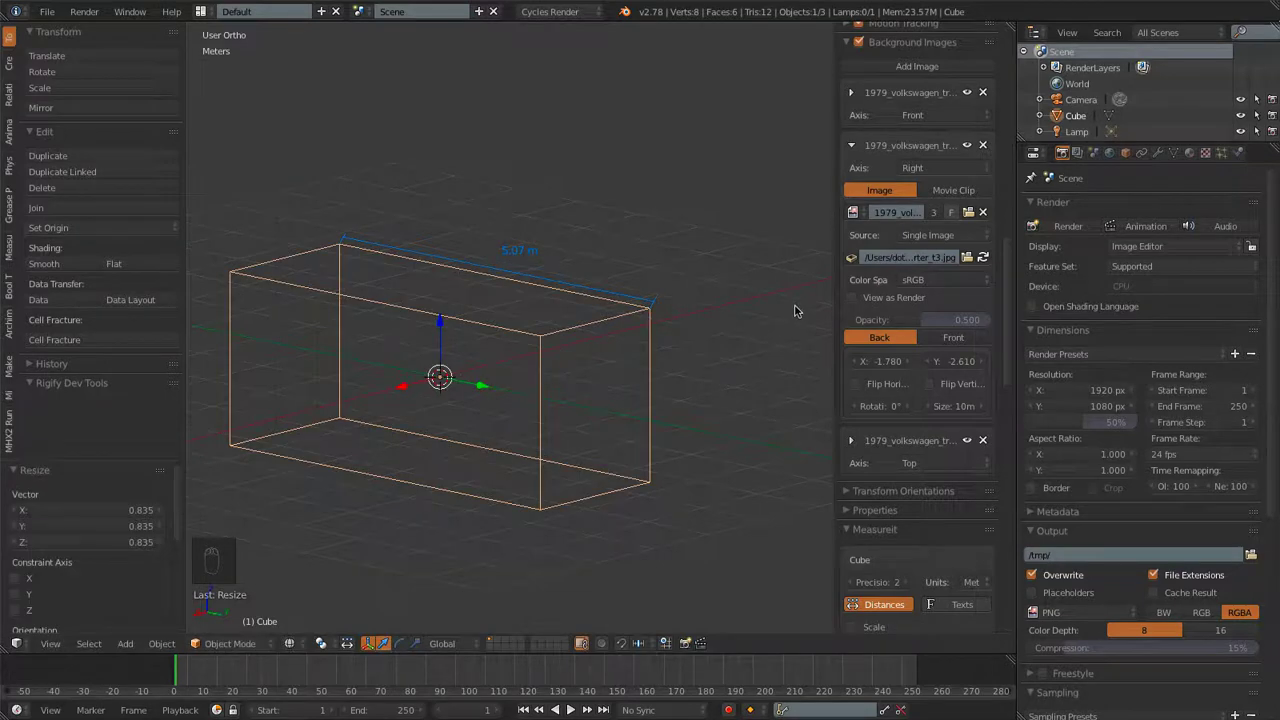
{"action": "key", "text": "s"}
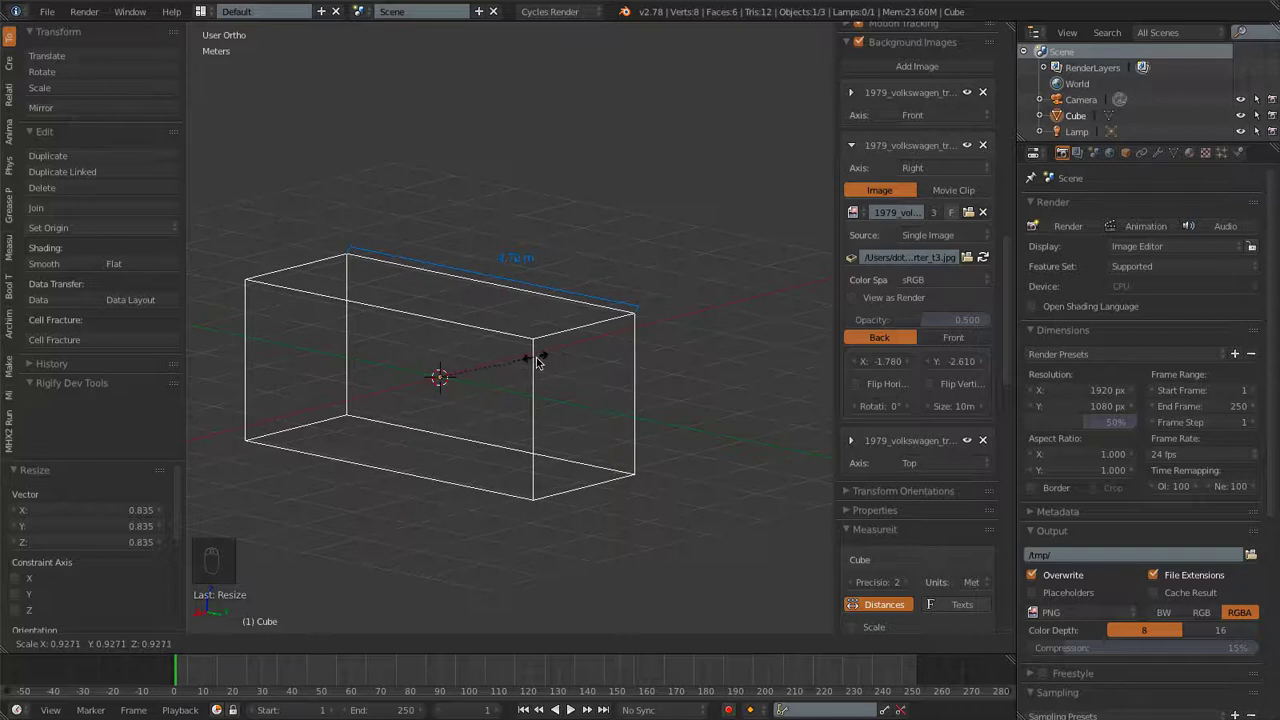
{"action": "left_click", "coordinate": [465, 376]}
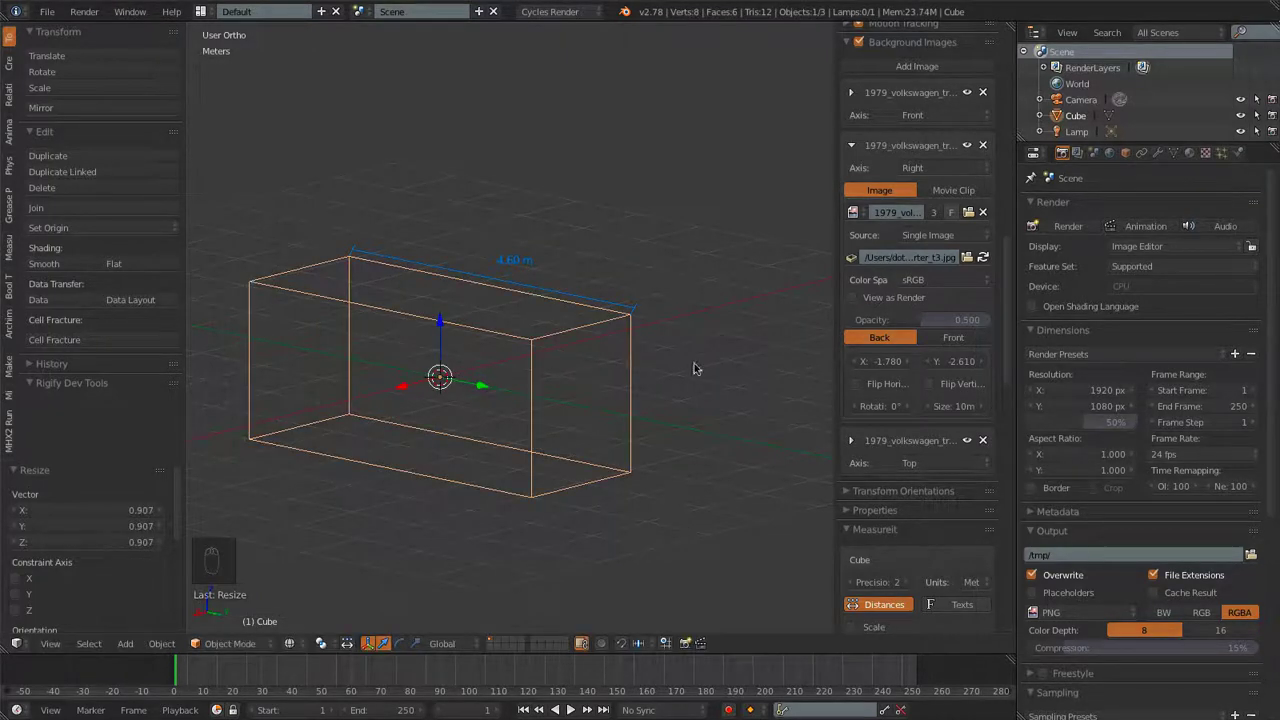
{"action": "key", "text": "s"}
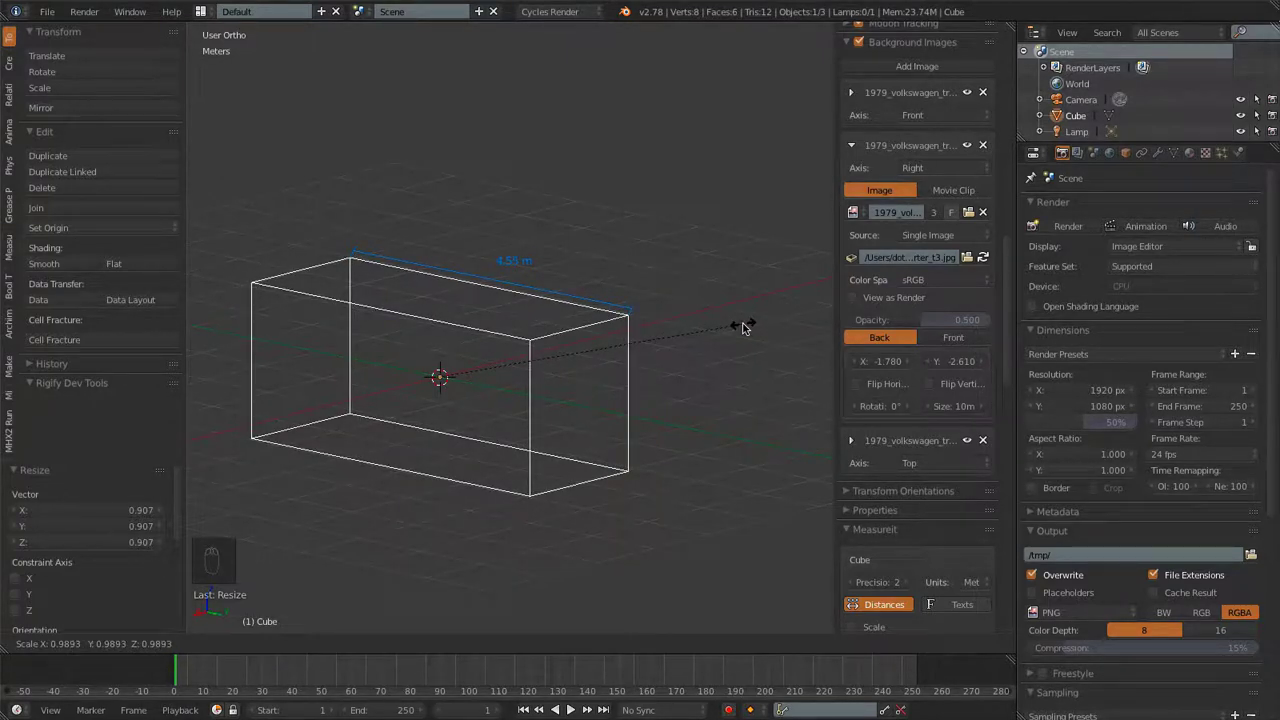
{"action": "left_click", "coordinate": [752, 325]}
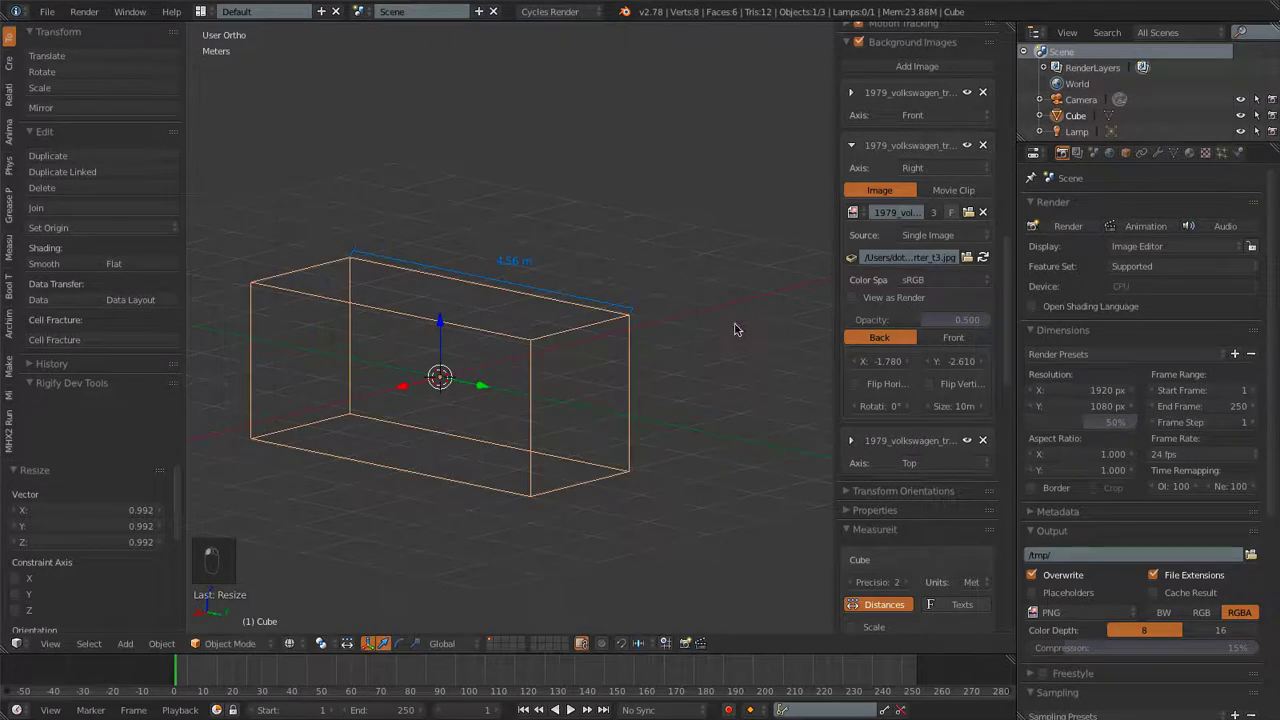
Compare the scaled cube with the blueprint in the right and front orthographic views
{"action": "middle_click_drag", "start_coordinate": [622, 332], "coordinate": [702, 321]}
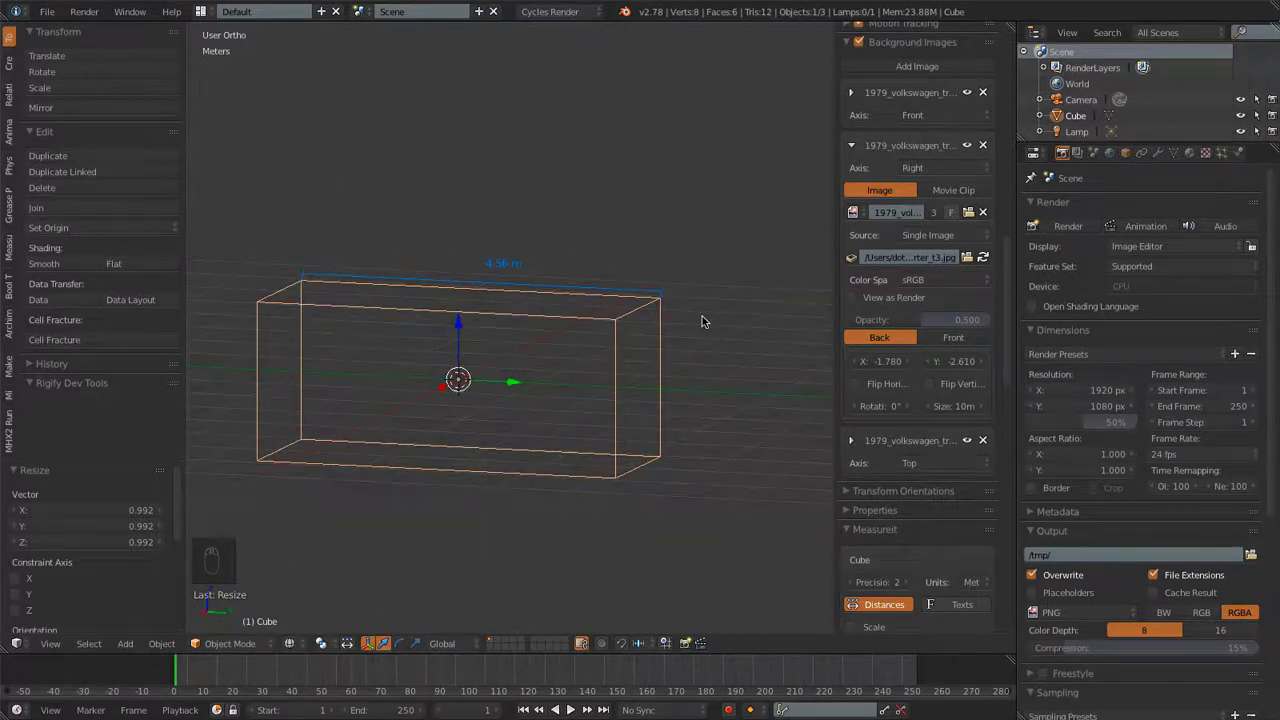
{"action": "key", "text": "KP_5"}
{"action": "key", "text": "KP_5"}
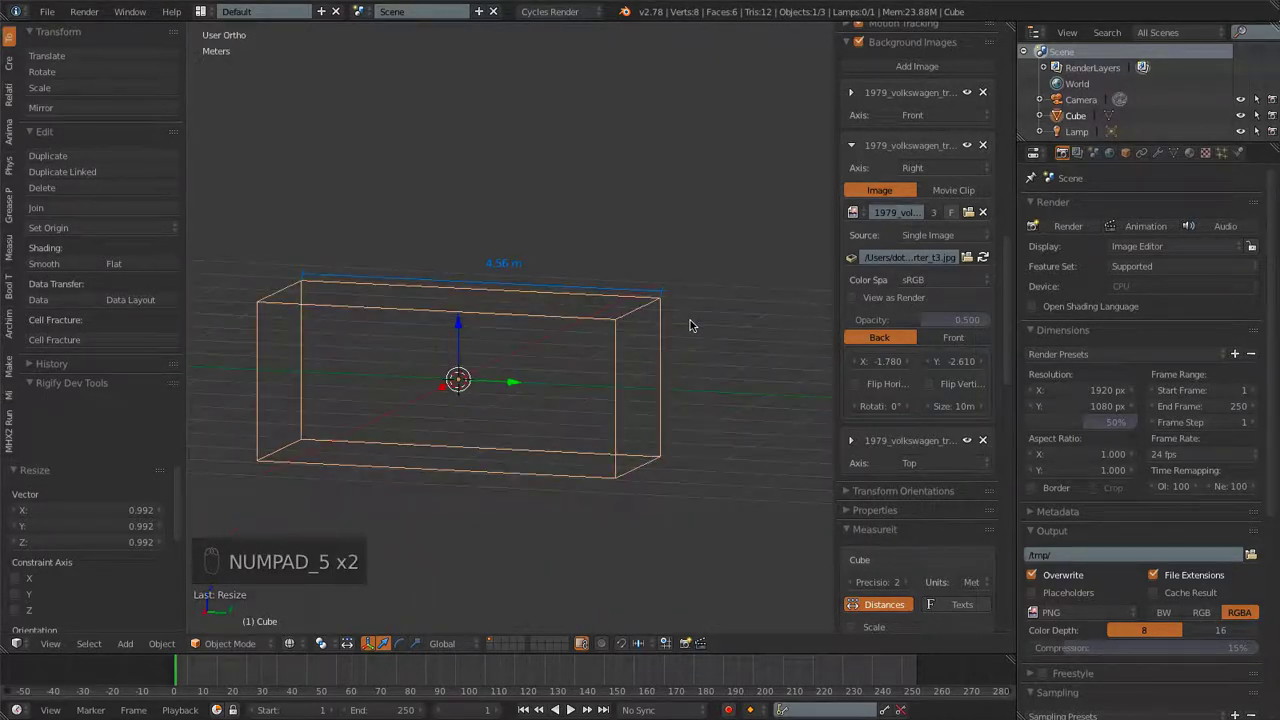
{"action": "key", "text": "KP_3"}
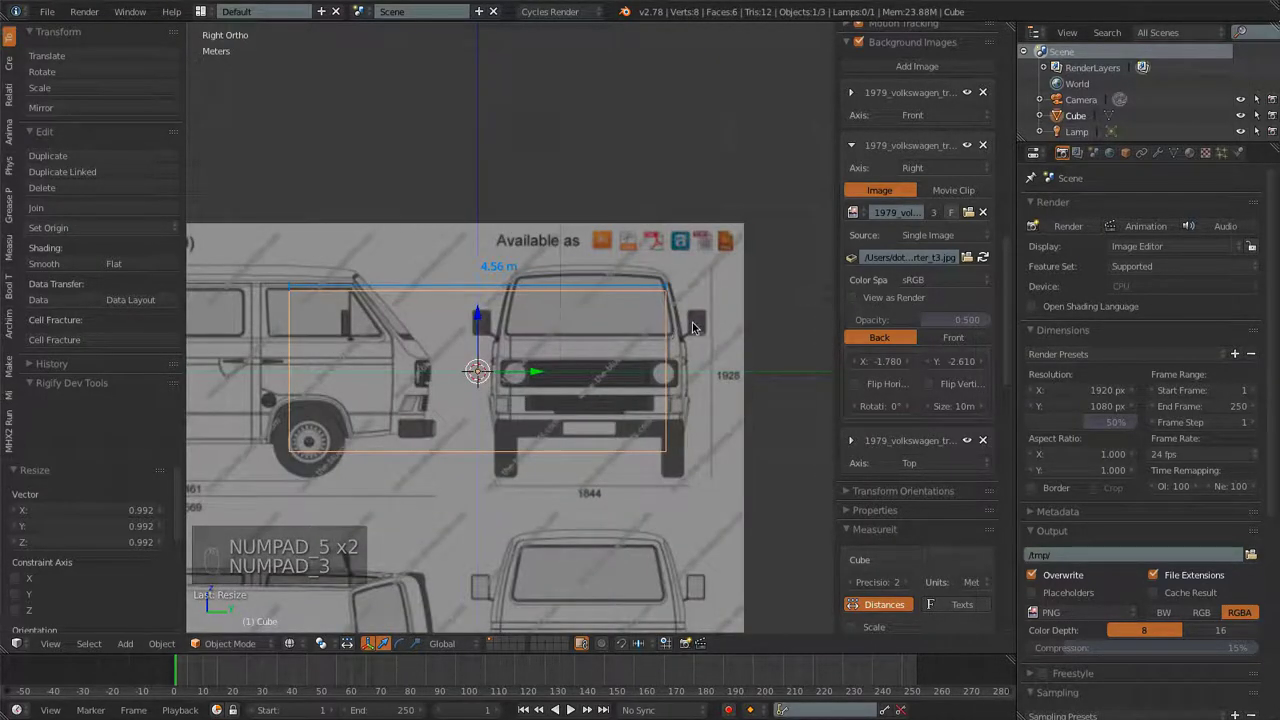
{"action": "key", "text": "KP_1"}
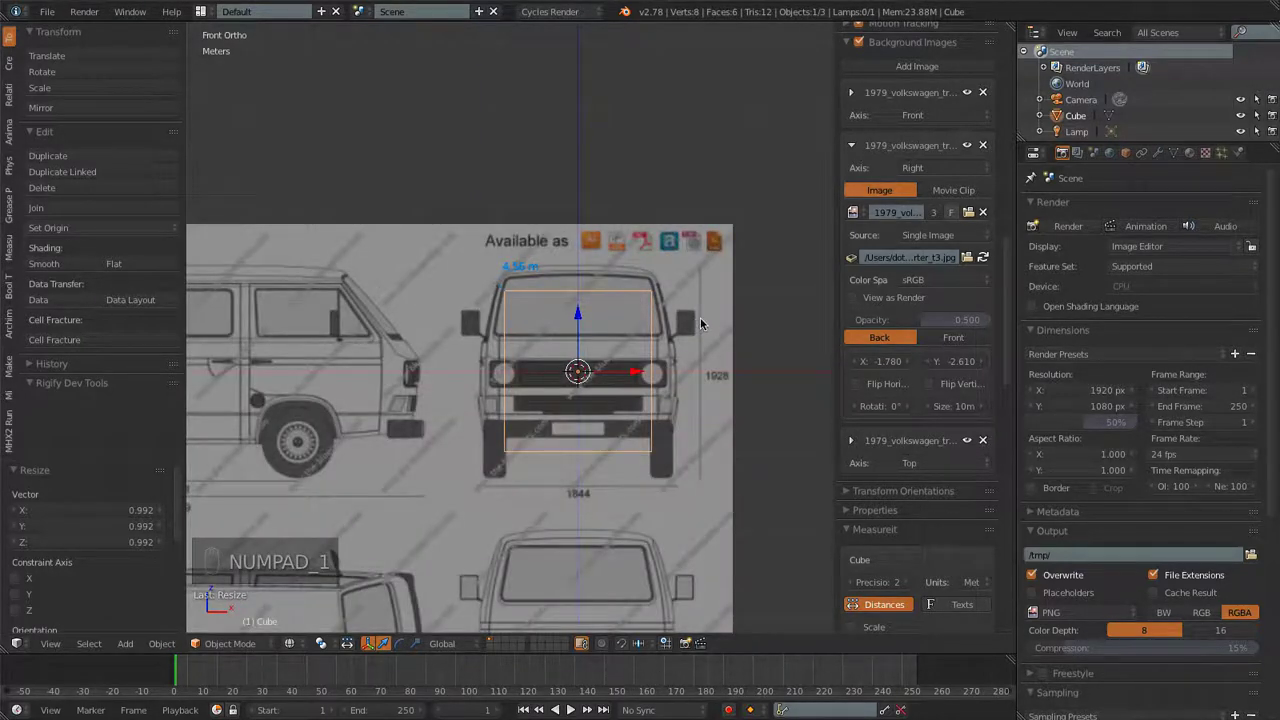
Check the cube in the top and front views, then collapse the right-view background image's settings and expand the front-view image's settings
{"action": "key", "text": "KP_7"}
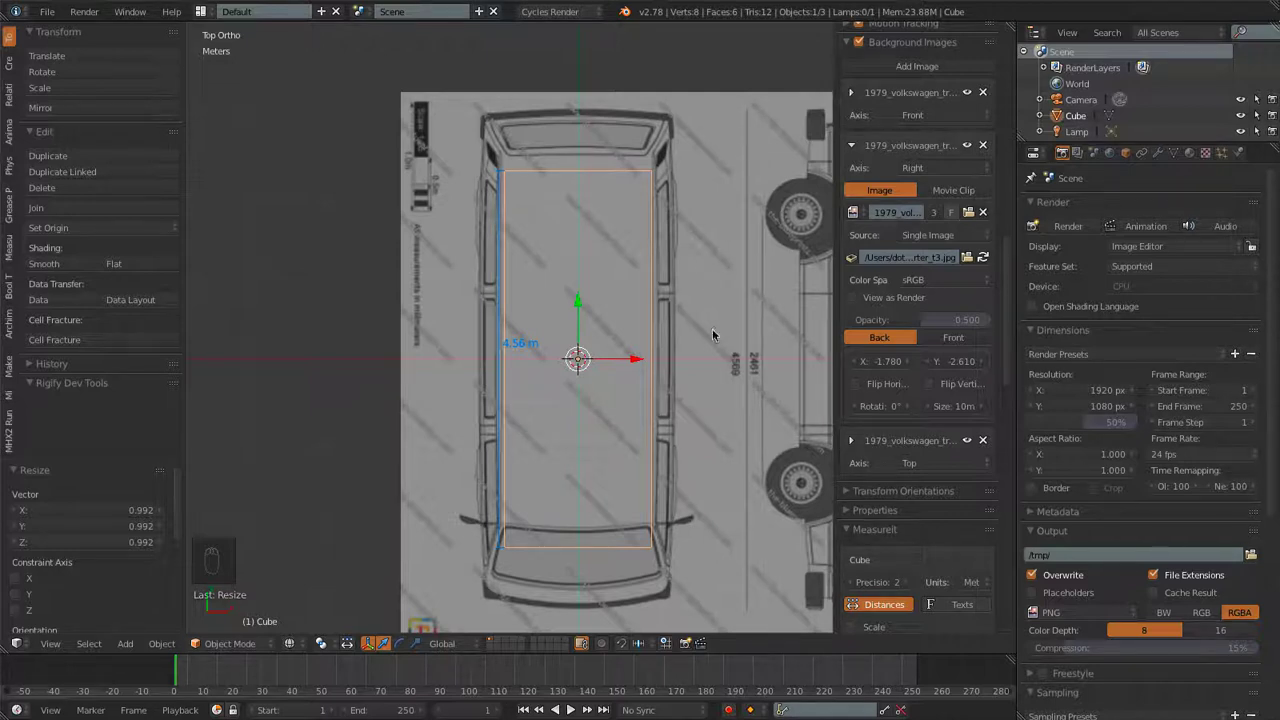
{"action": "key", "text": "KP_1"}
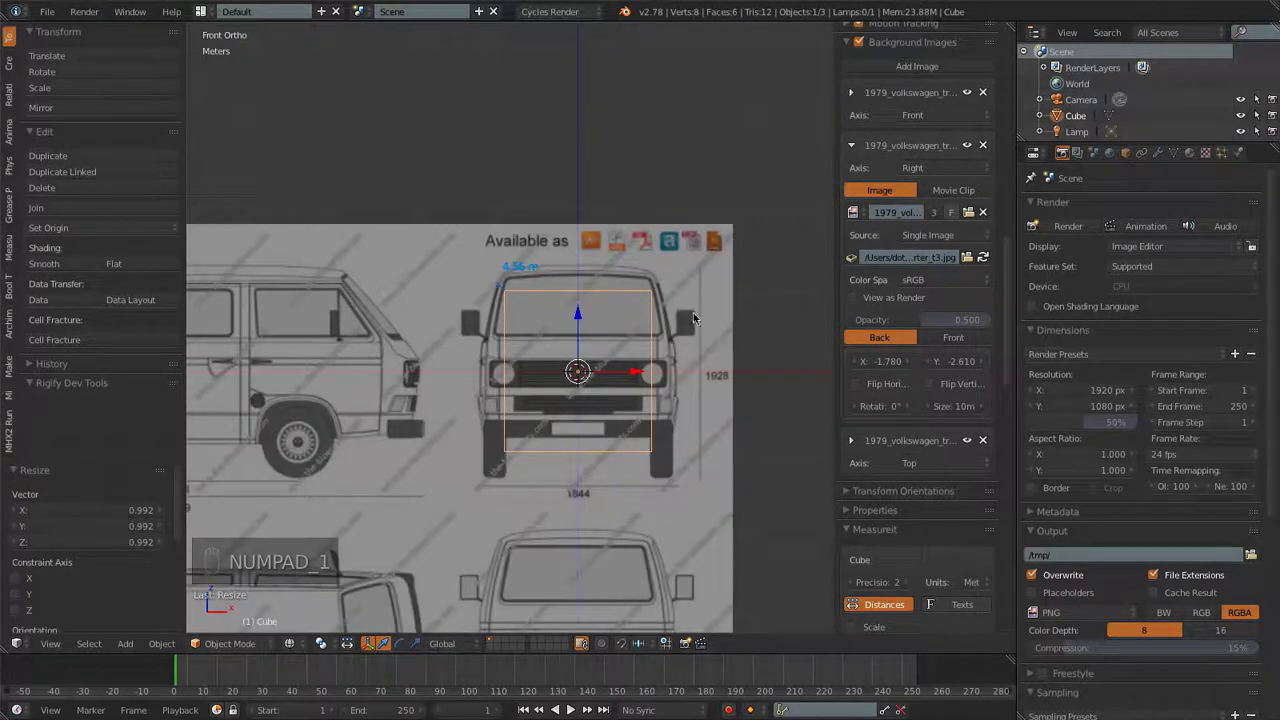
{"action": "left_click", "coordinate": [851, 145]}
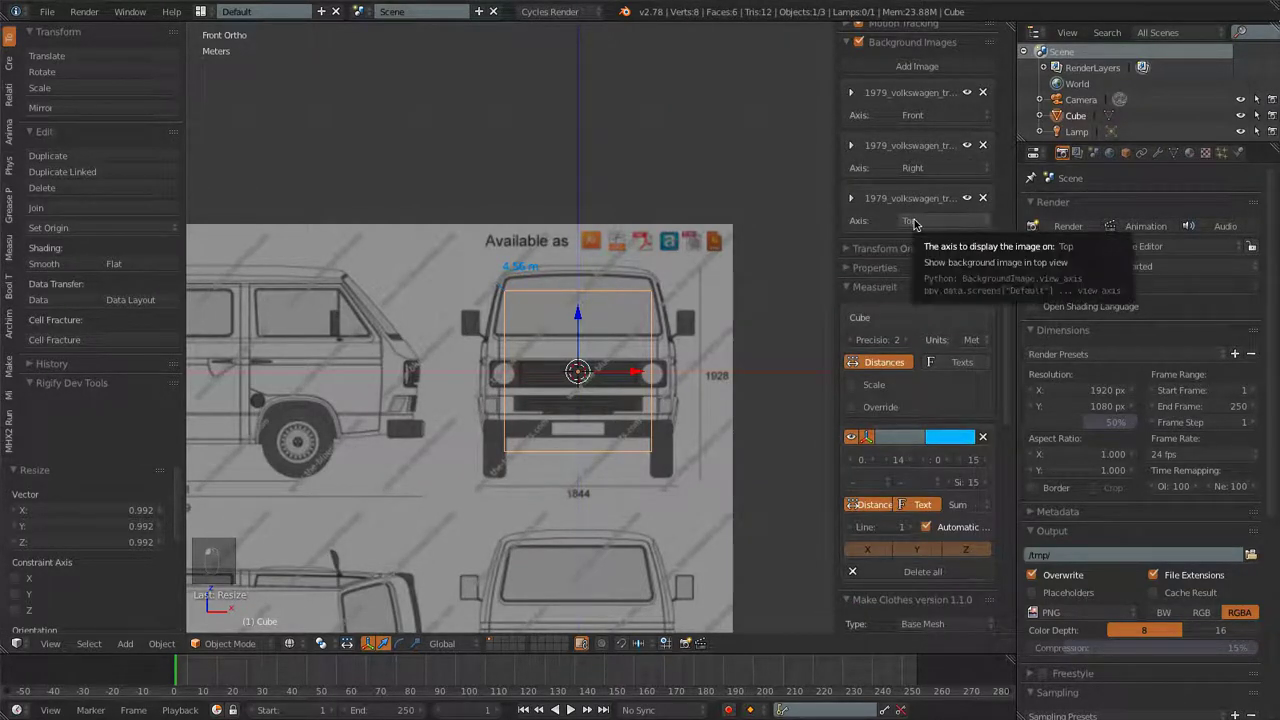
{"action": "left_click", "coordinate": [854, 94]}
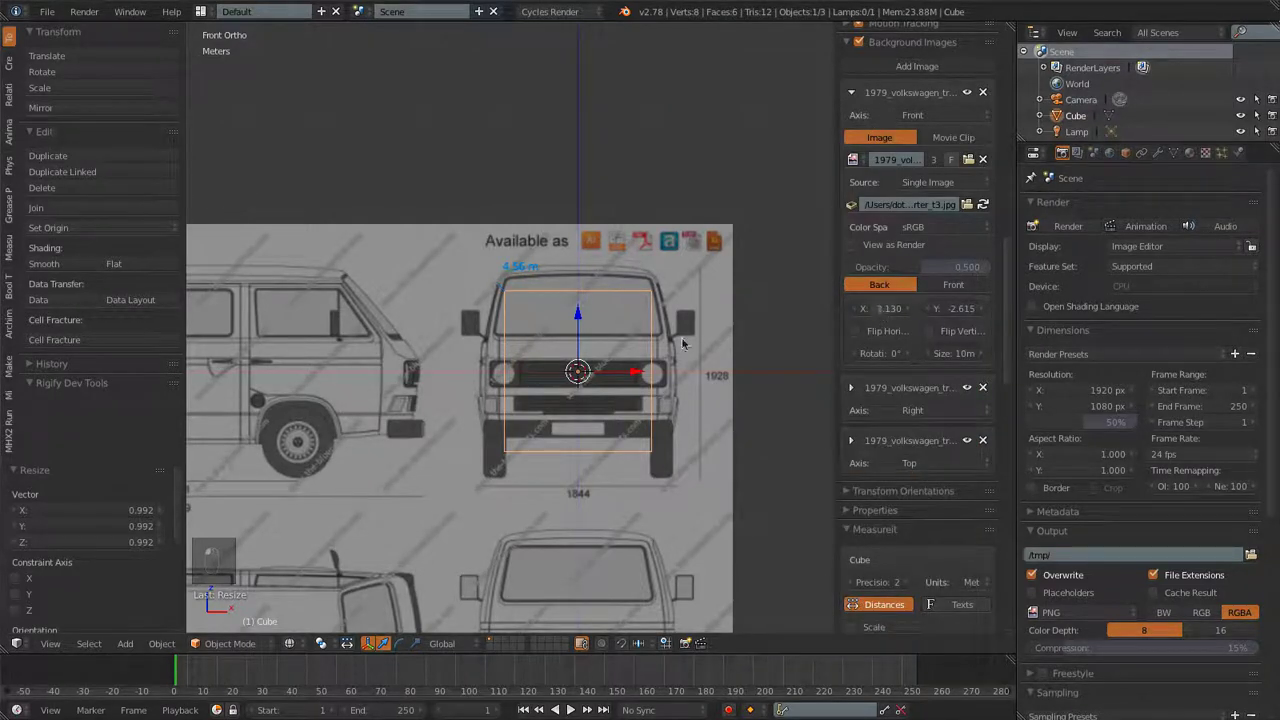
Reduce the front-view background image's size to 8.7 m to fit the van's front to the cube
{"action": "left_click", "coordinate": [930, 358]}
{"action": "left_click", "coordinate": [930, 358]}
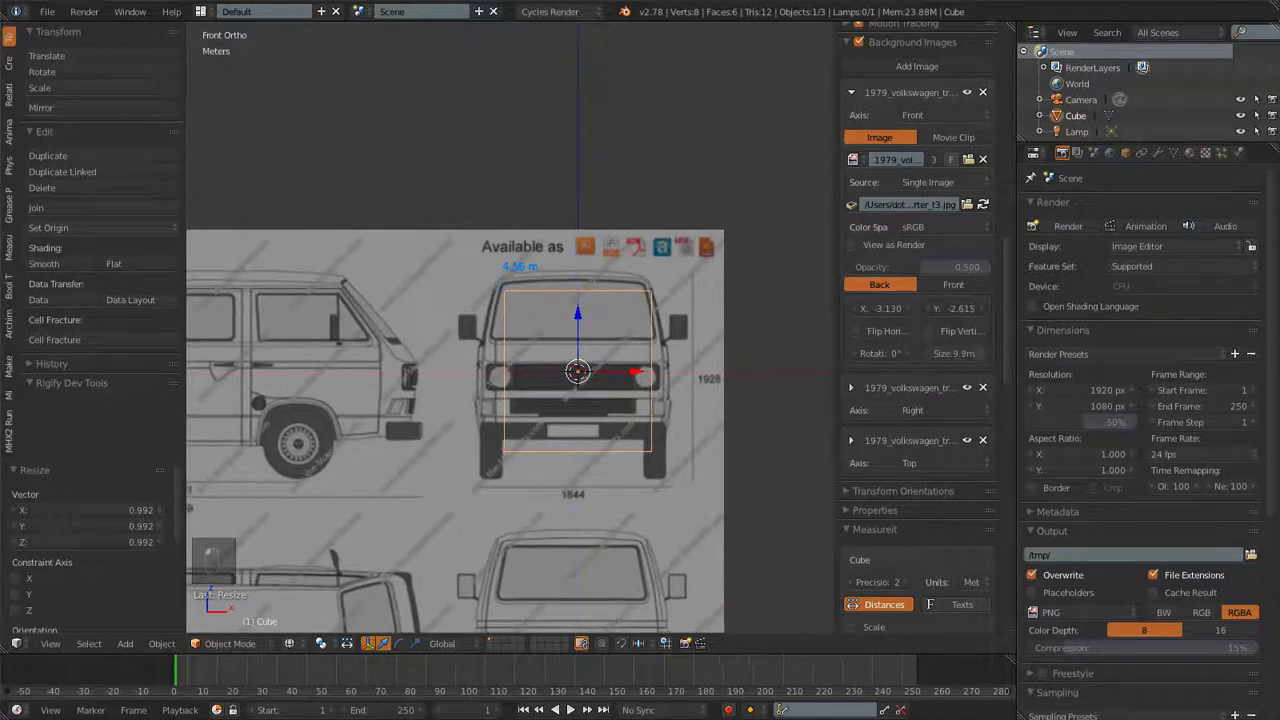
{"action": "left_click", "coordinate": [930, 358]}
{"action": "left_click", "coordinate": [931, 358]}
{"action": "left_click", "coordinate": [931, 359]}
{"action": "left_click", "coordinate": [931, 359]}
{"action": "scroll", "coordinate": [740, 364], "scroll_direction": "up", "scroll_amount": 2}
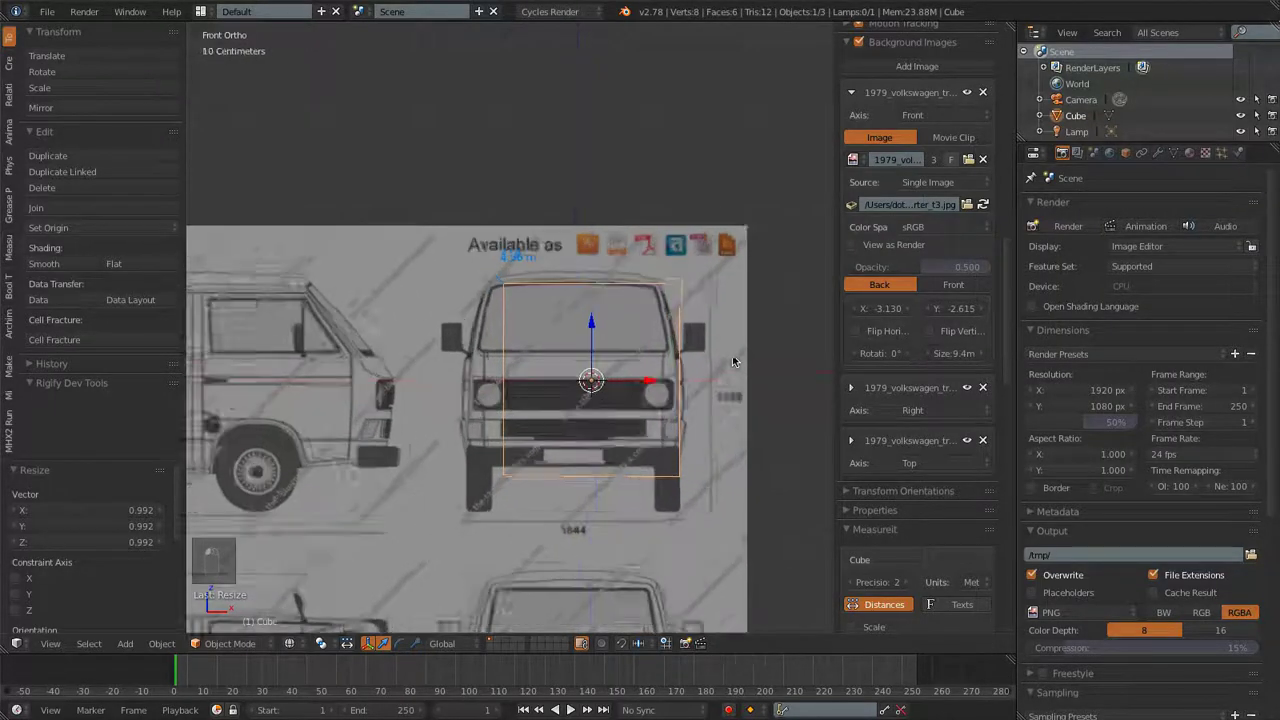
{"action": "middle_click_drag", "start_coordinate": [748, 364], "coordinate": [658, 304], "text": "shift"}
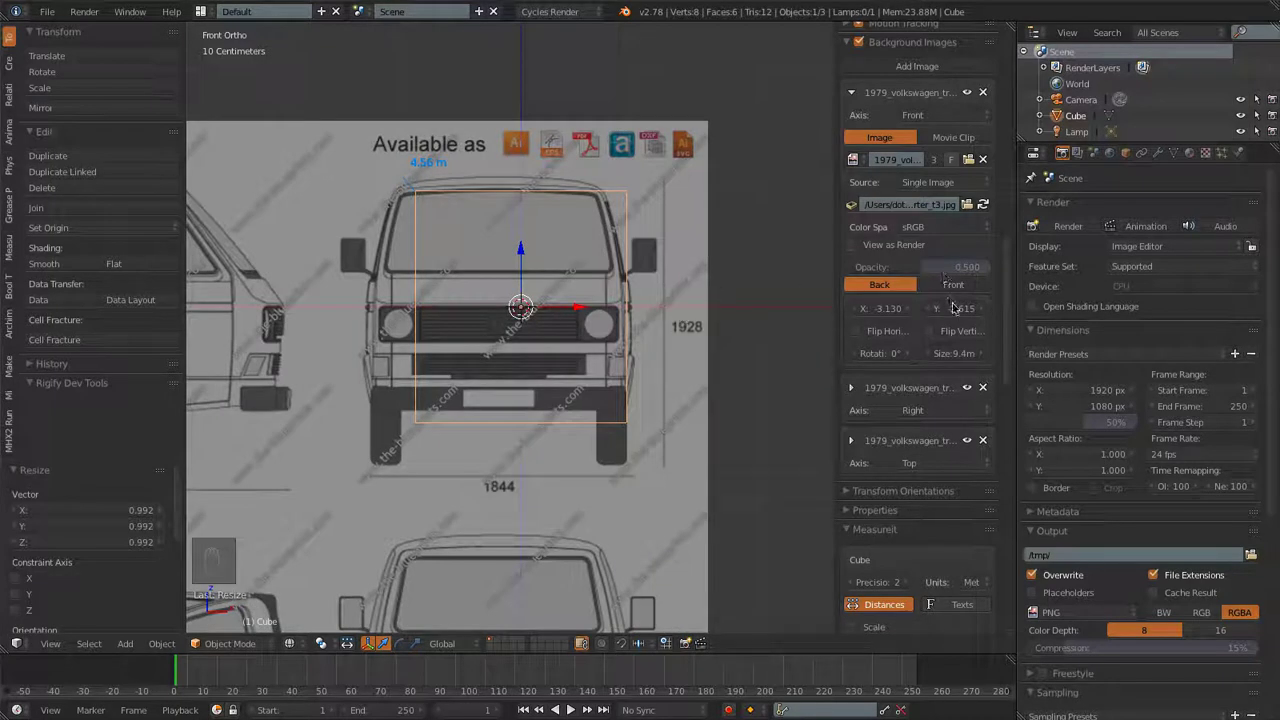
{"action": "left_click", "coordinate": [980, 356]}
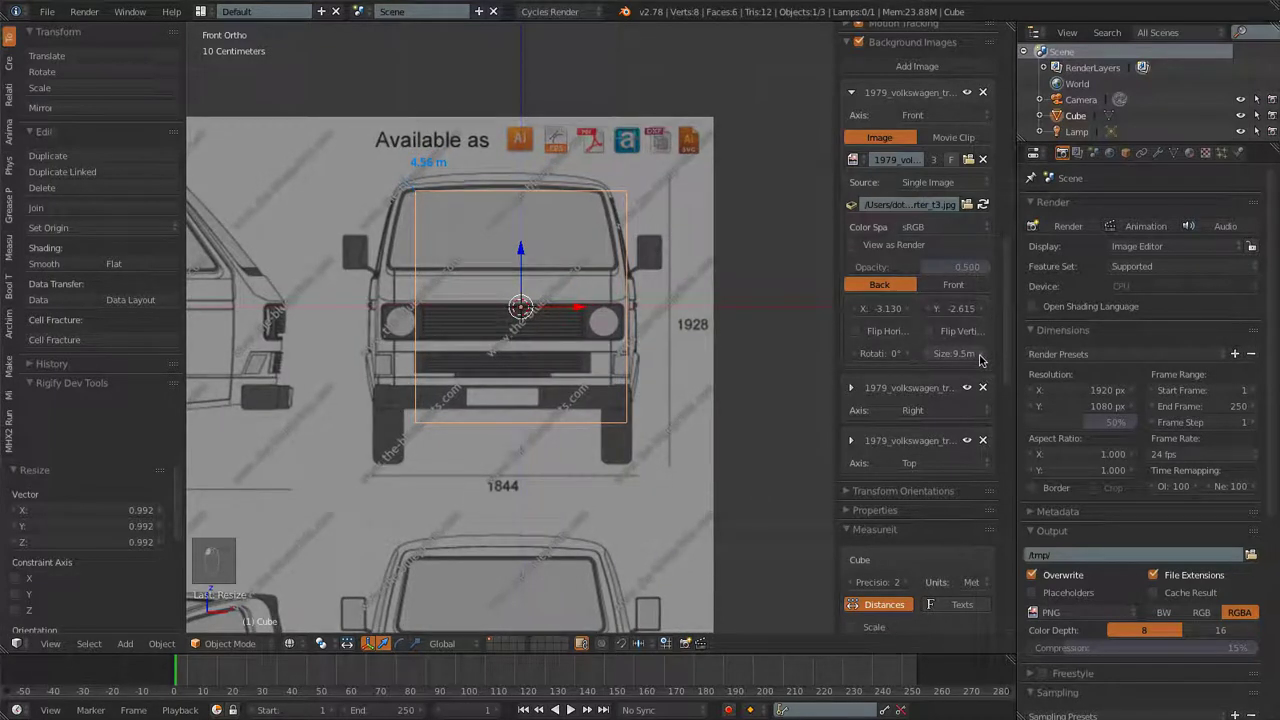
{"action": "left_click_drag", "start_coordinate": [934, 356], "coordinate": [886, 356]}
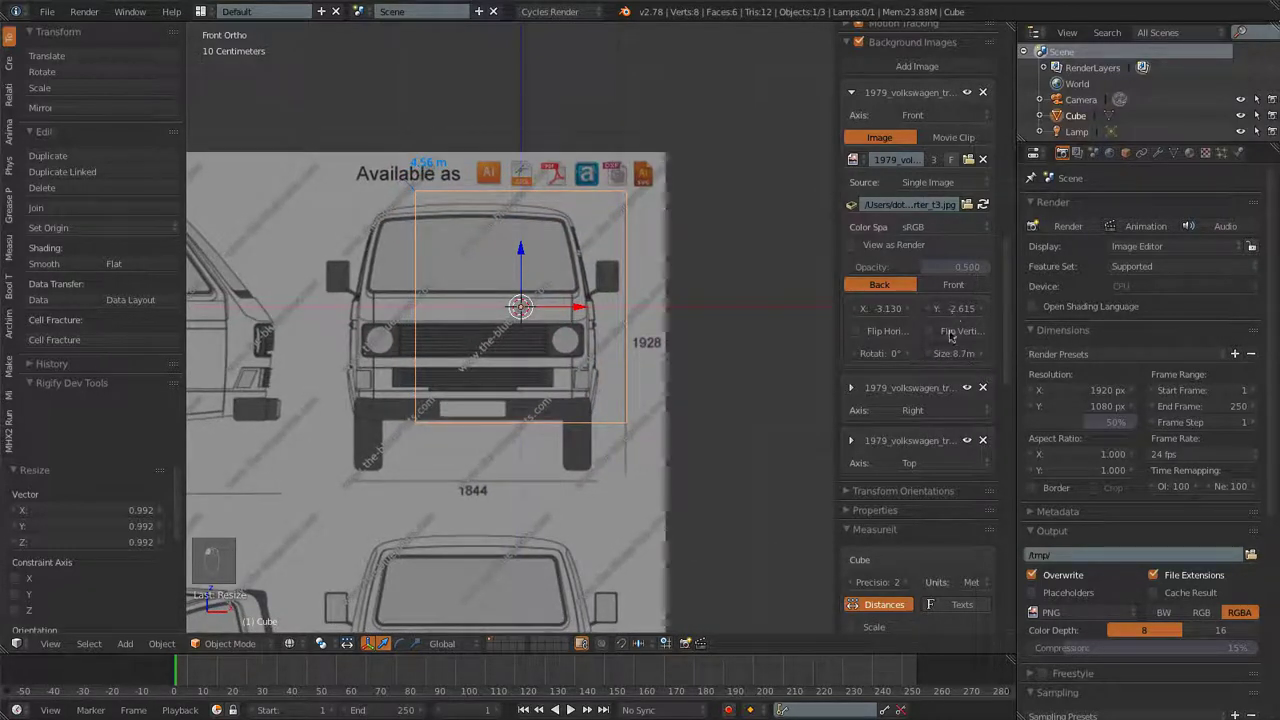
Set the front-view background image's offset to X -2.730 and Y -2.315 to align the van's front with the cube
{"action": "mouse_move", "coordinate": [949, 314]}
{"action": "left_mouse_down"}
{"action": "mouse_move", "coordinate": [986, 314]}
{"action": "mouse_move", "coordinate": [962, 314]}
{"action": "left_mouse_up"}
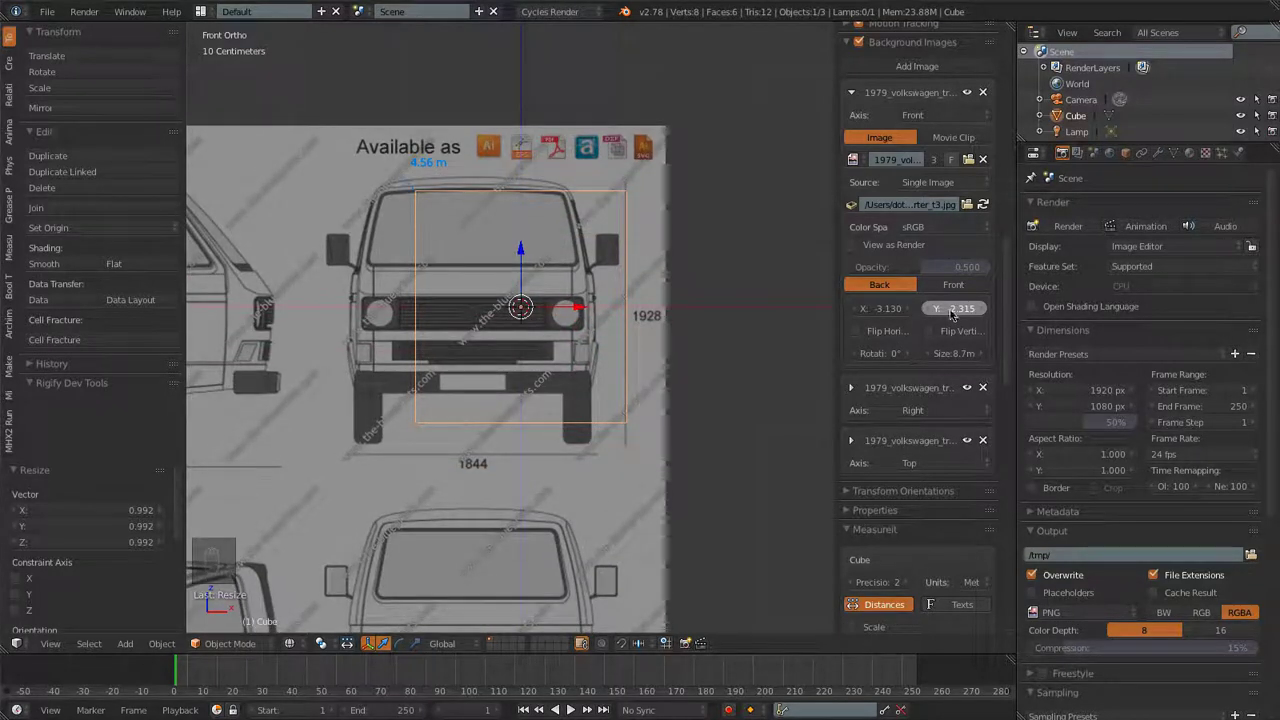
{"action": "left_click", "coordinate": [857, 310]}
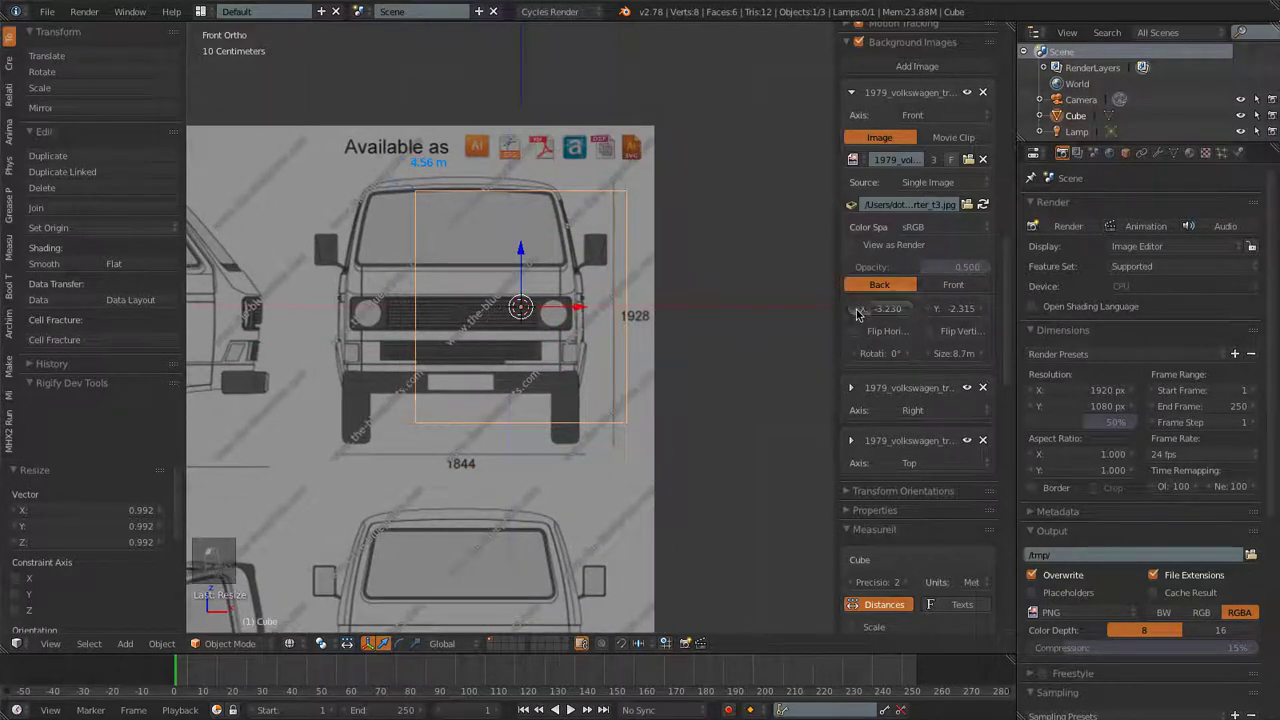
{"action": "left_click", "coordinate": [857, 312]}
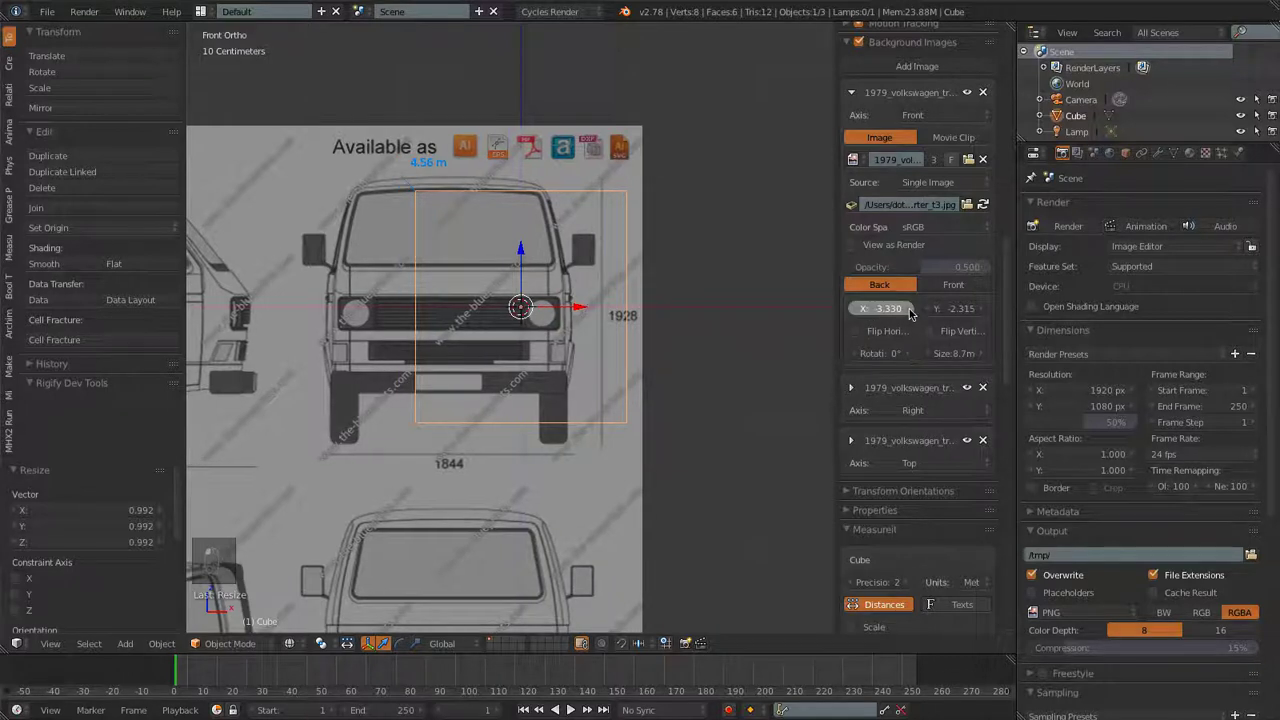
{"action": "left_click", "coordinate": [909, 312]}
{"action": "left_click", "coordinate": [909, 312]}
{"action": "left_click", "coordinate": [909, 312]}
{"action": "left_click", "coordinate": [909, 312]}
{"action": "left_click", "coordinate": [909, 312]}
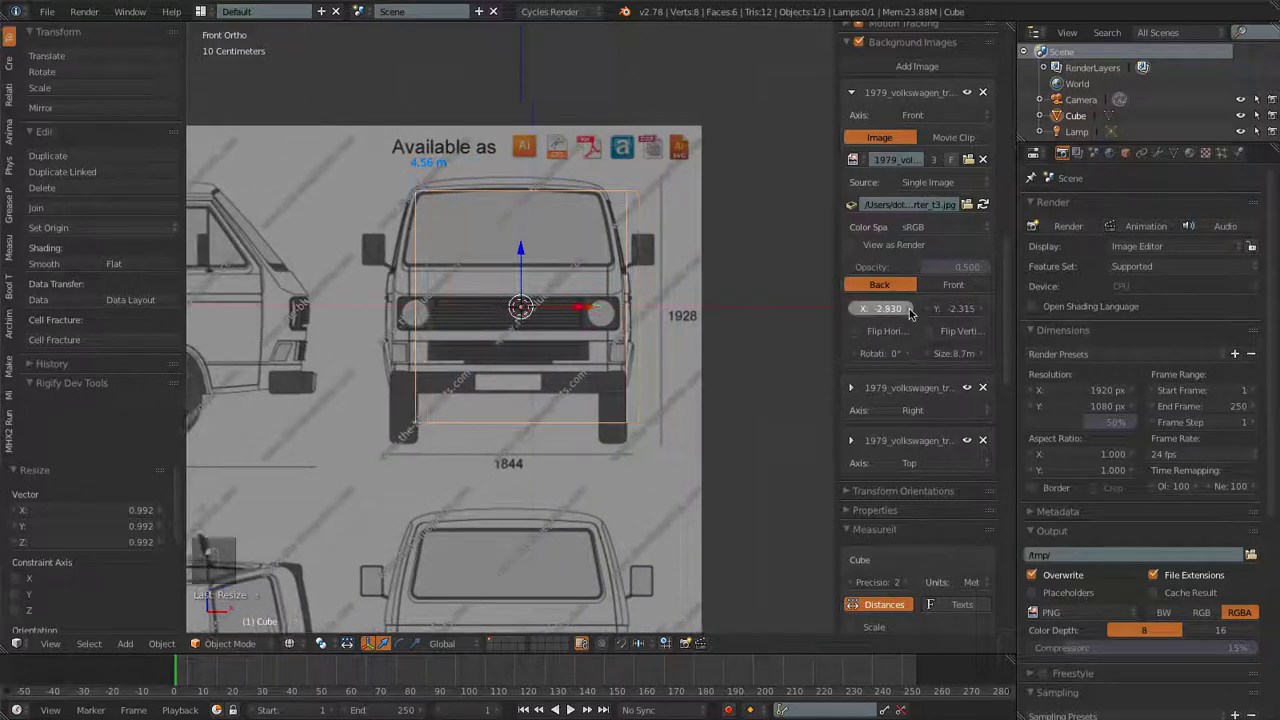
{"action": "left_click", "coordinate": [909, 312]}
{"action": "left_click", "coordinate": [912, 313]}
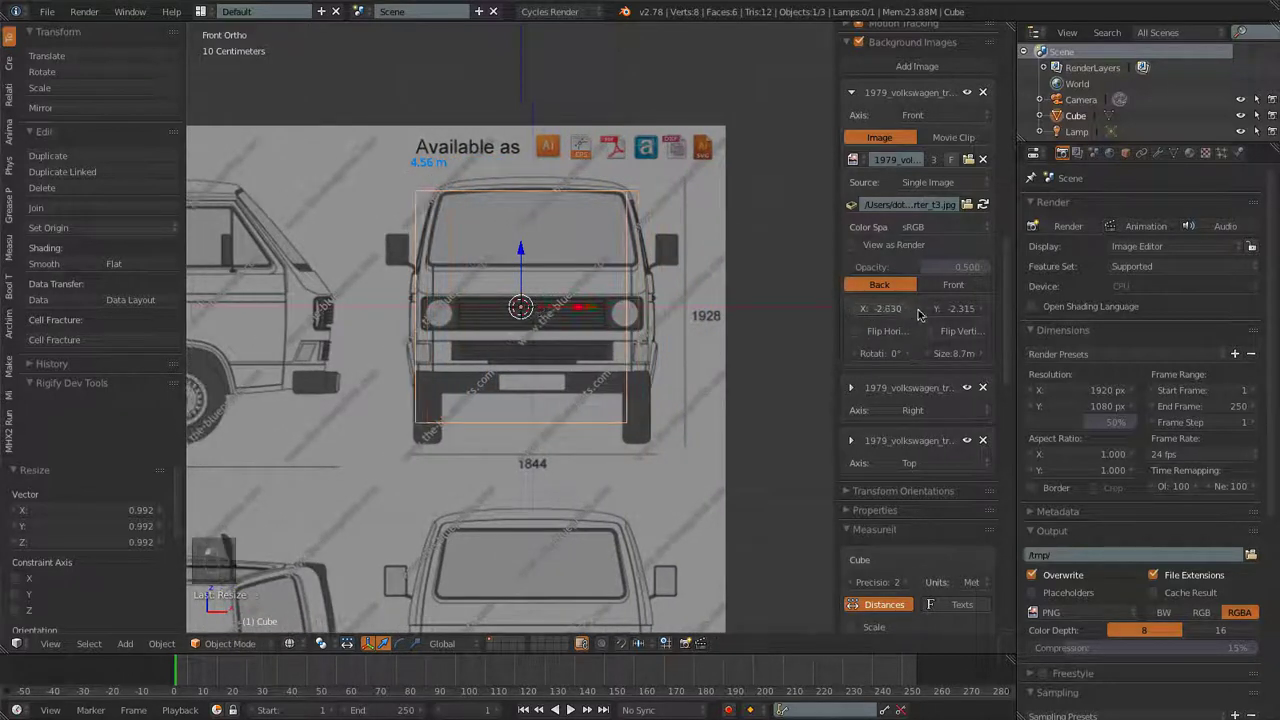
{"action": "left_click", "coordinate": [858, 312]}
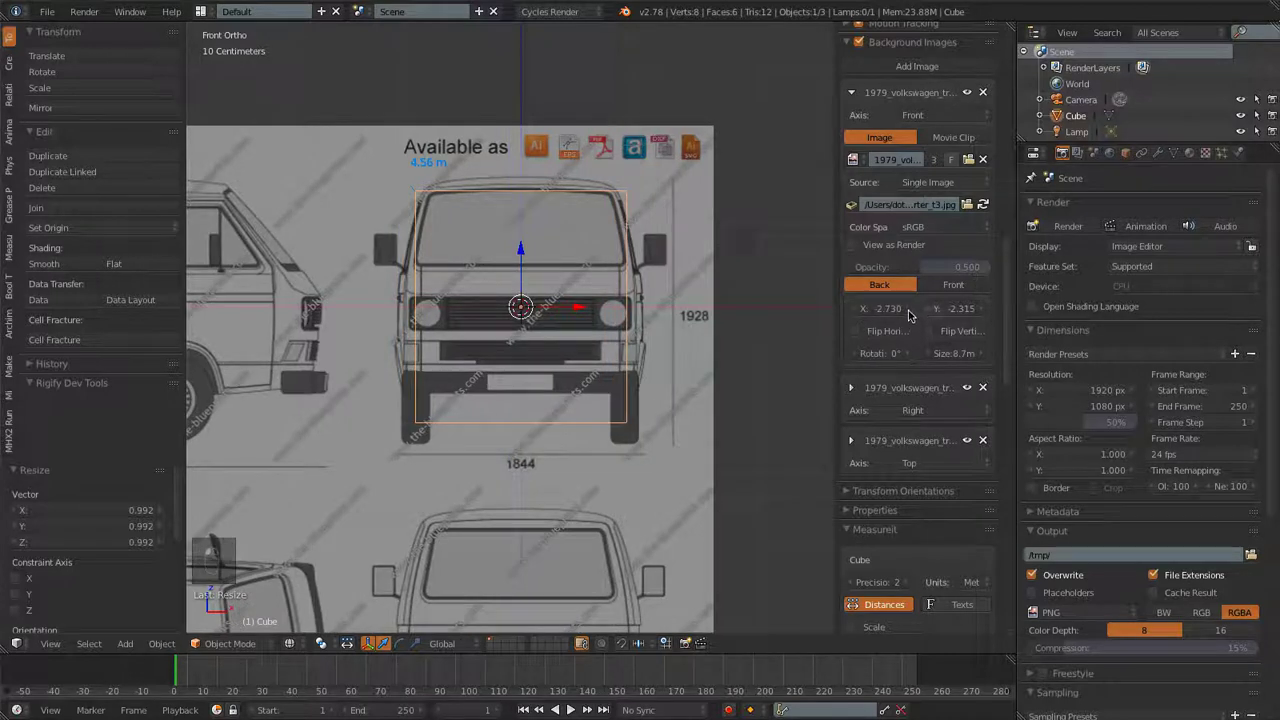